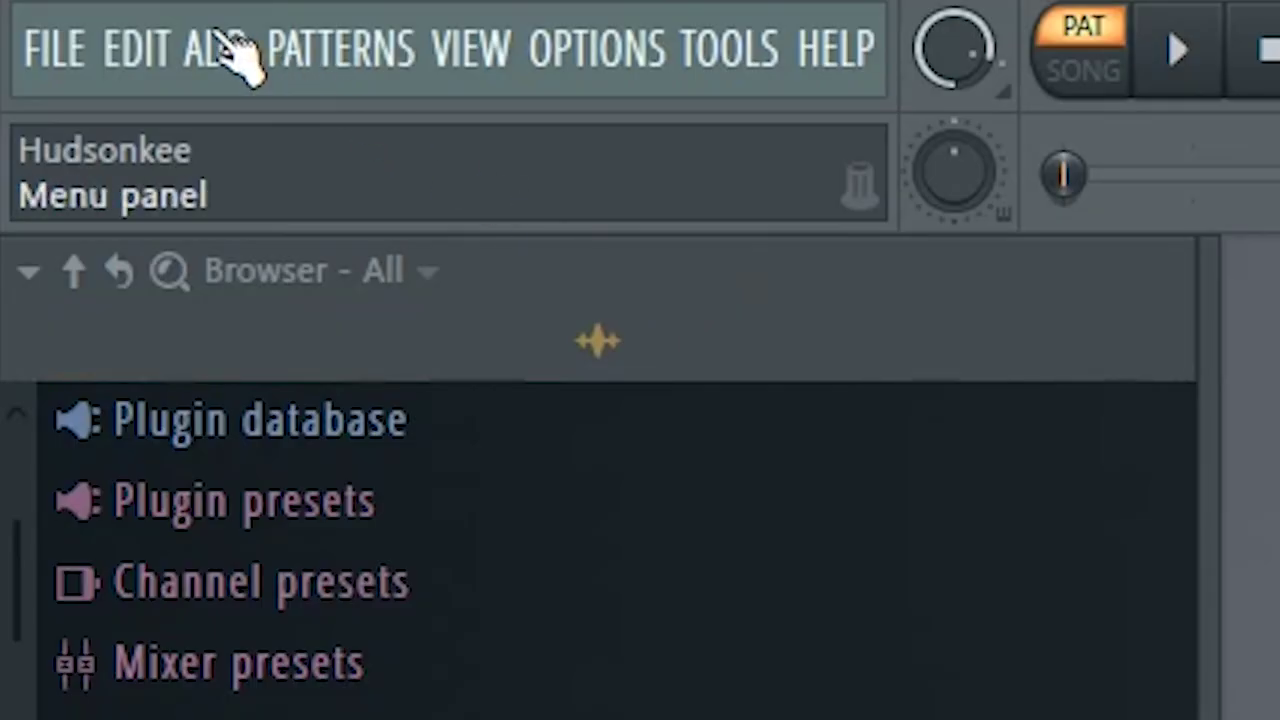
Add a Wasp synthesizer channel and place its plug-in window below the channel rack.
click(50, 12)
click(178, 323)
drag(534, 284, 463, 250)
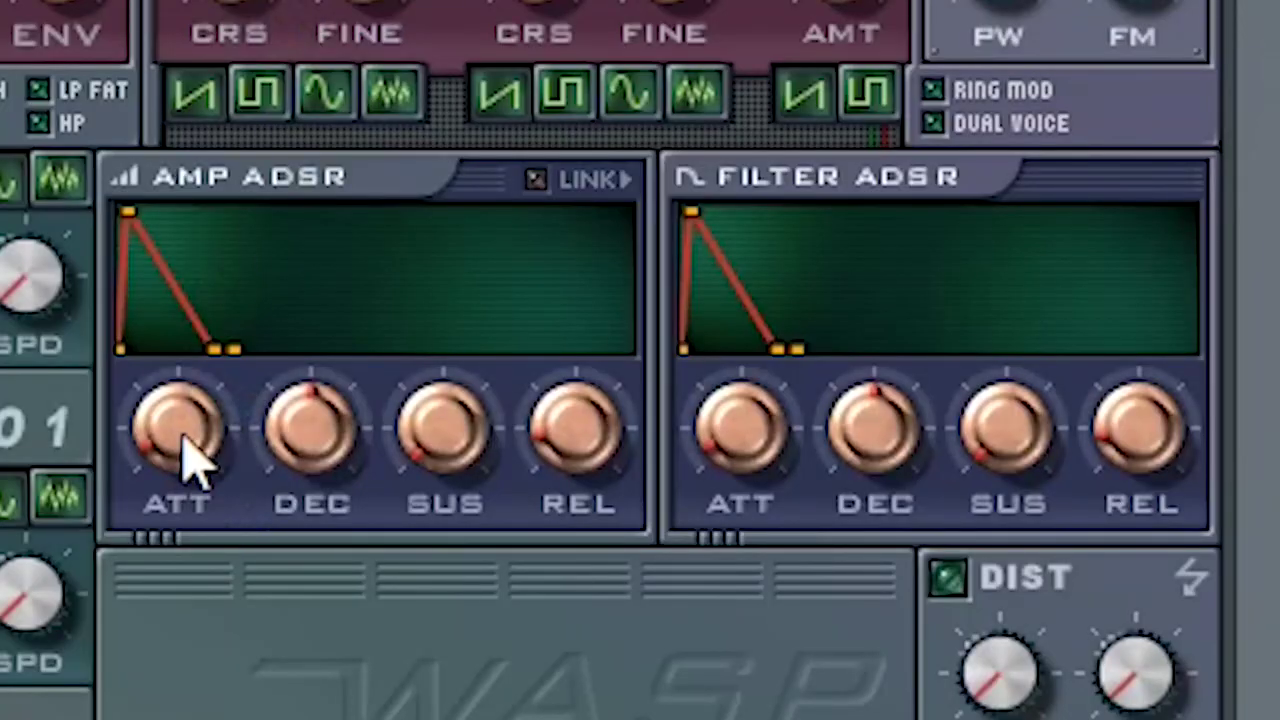
Lower the attack of Wasp's amp envelope to its minimum and link the amp envelope to the filter envelope.
drag(190, 460, 192, 478)
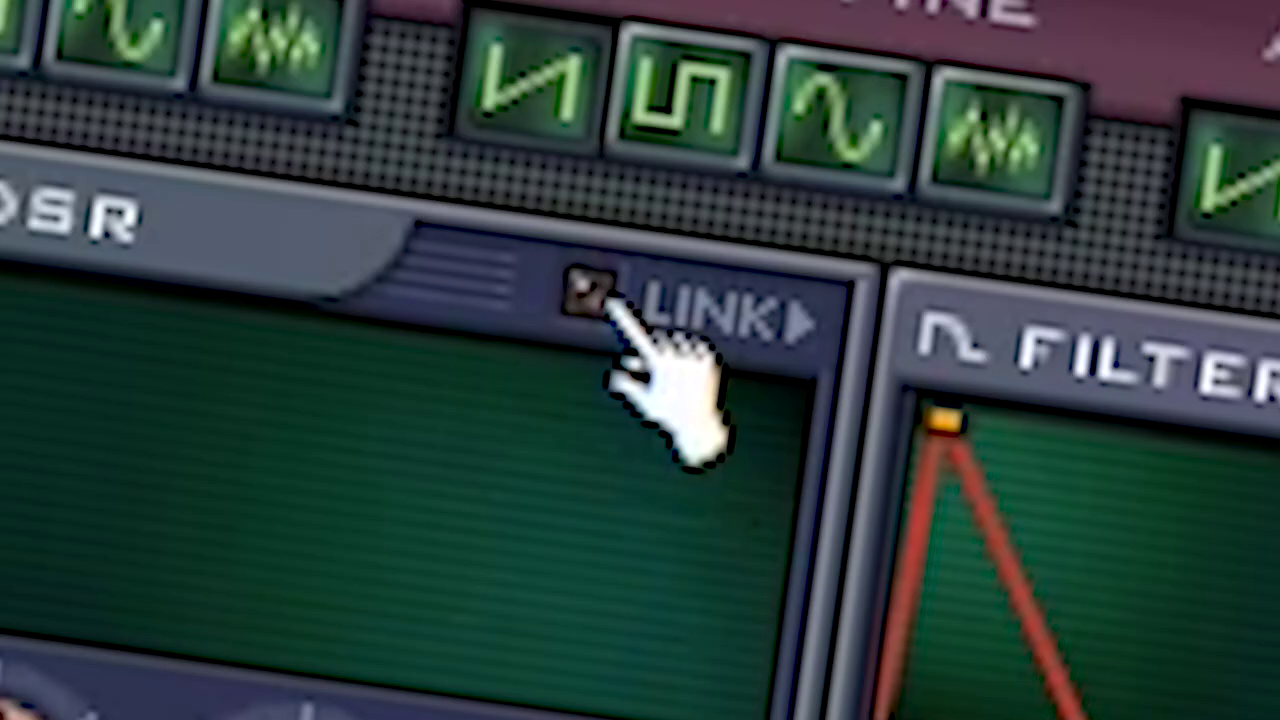
click(537, 180)
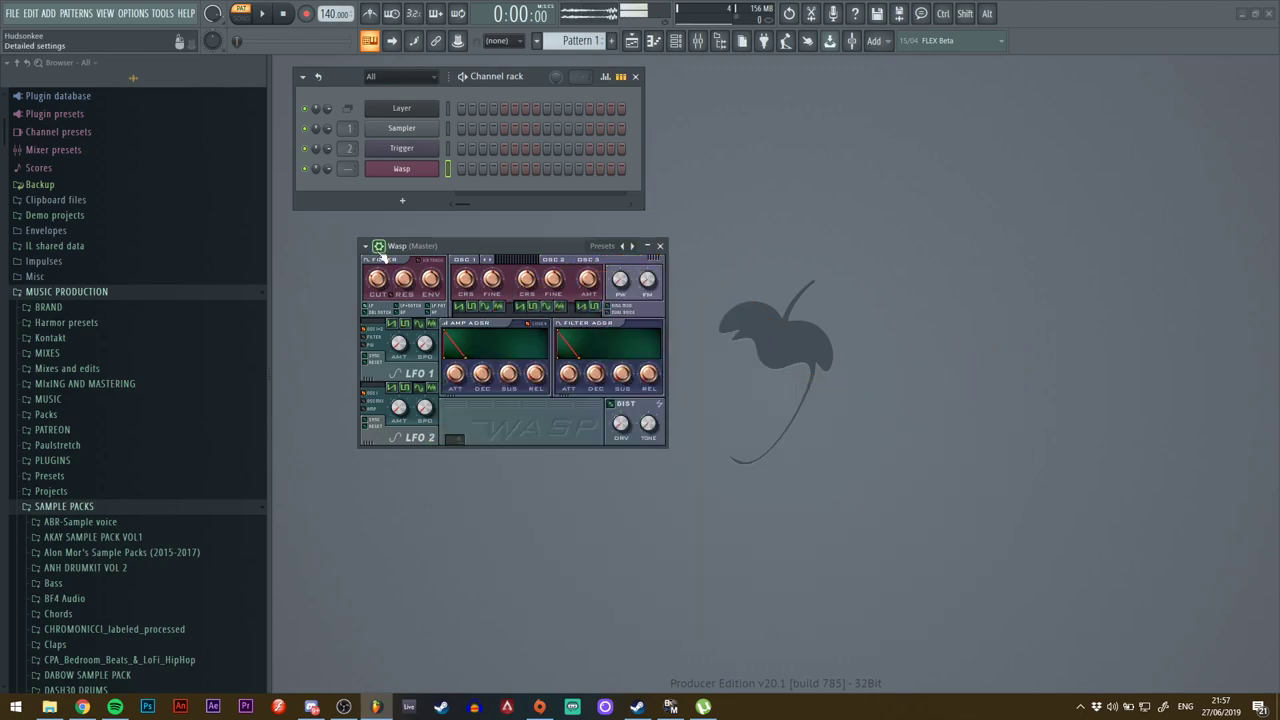
Show Wasp's miscellaneous channel settings and set the project tempo to 80 BPM.
click(379, 247)
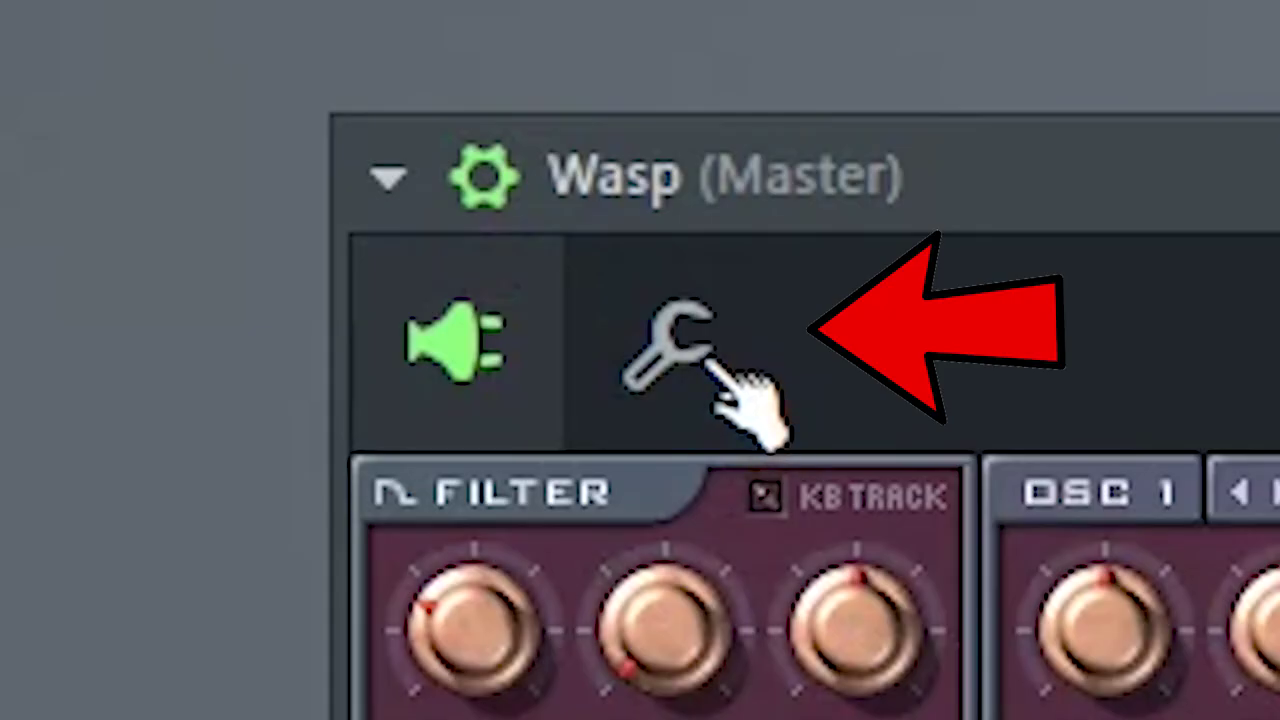
click(407, 271)
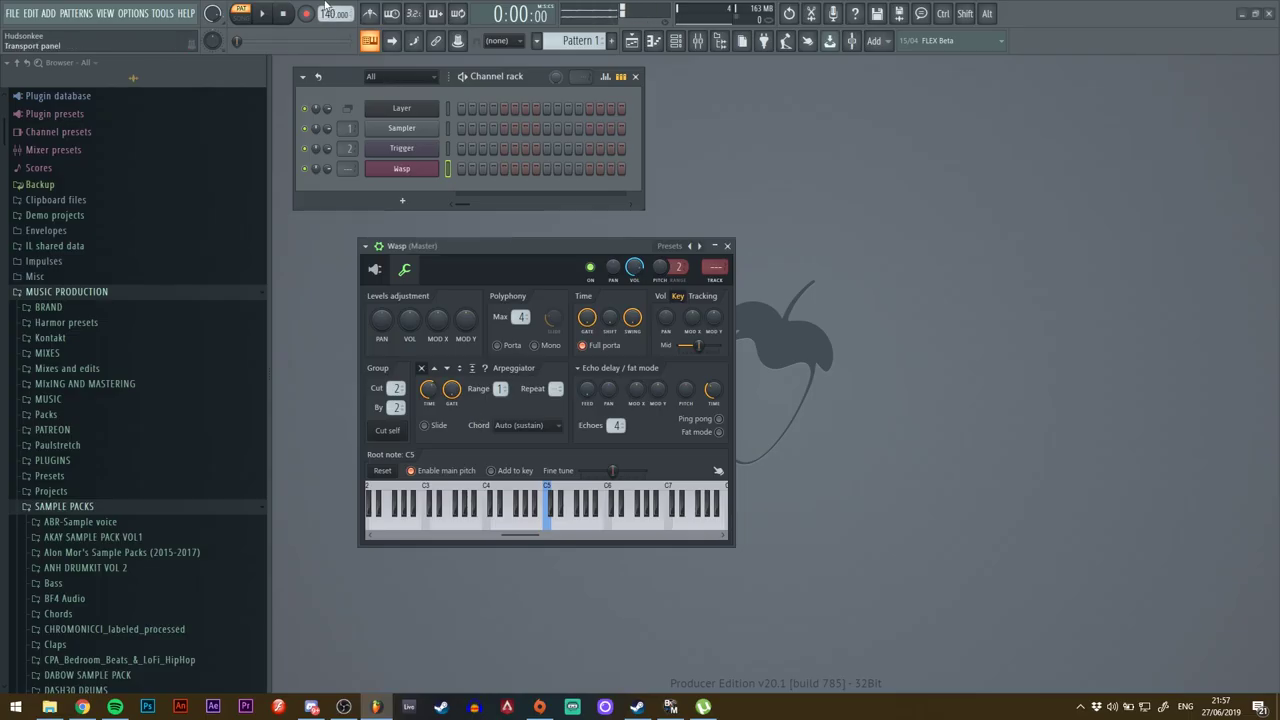
right_click(325, 5)
click(318, 5)
right_click(326, 12)
click(705, 192)
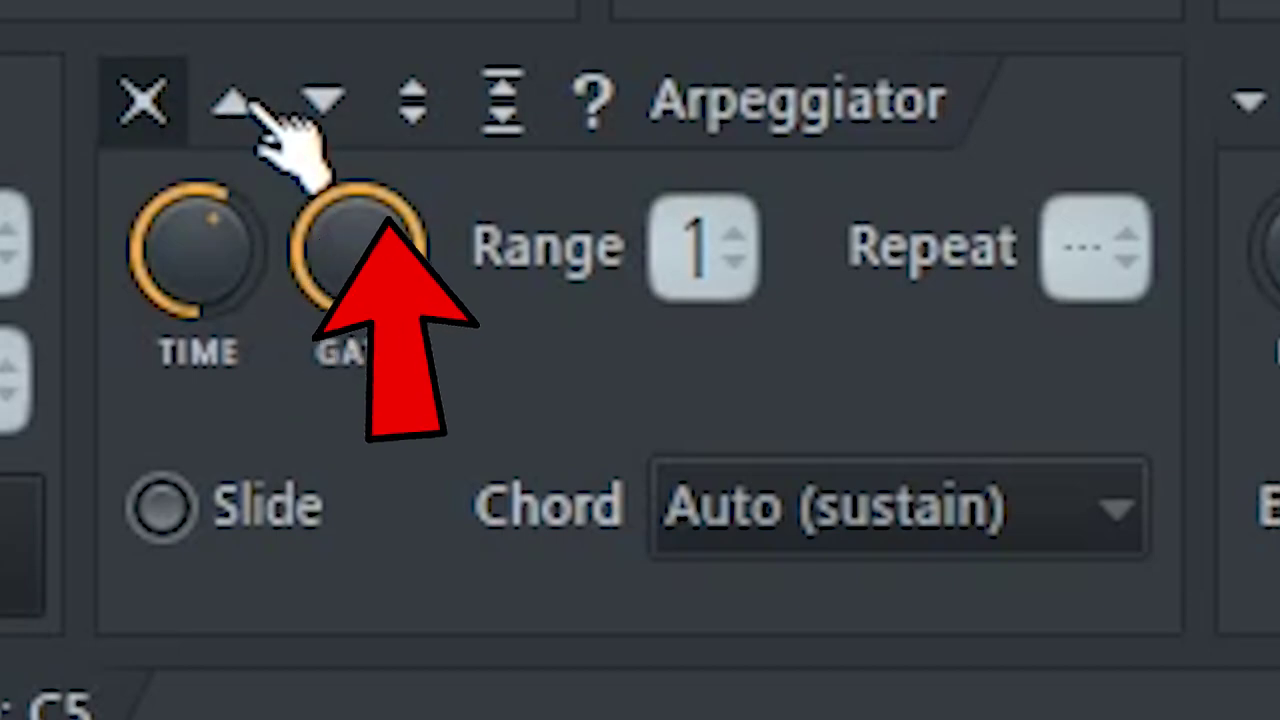
Set Wasp's arpeggiator to the up direction with chord (none), and remove the maximum polyphony limit.
click(240, 103)
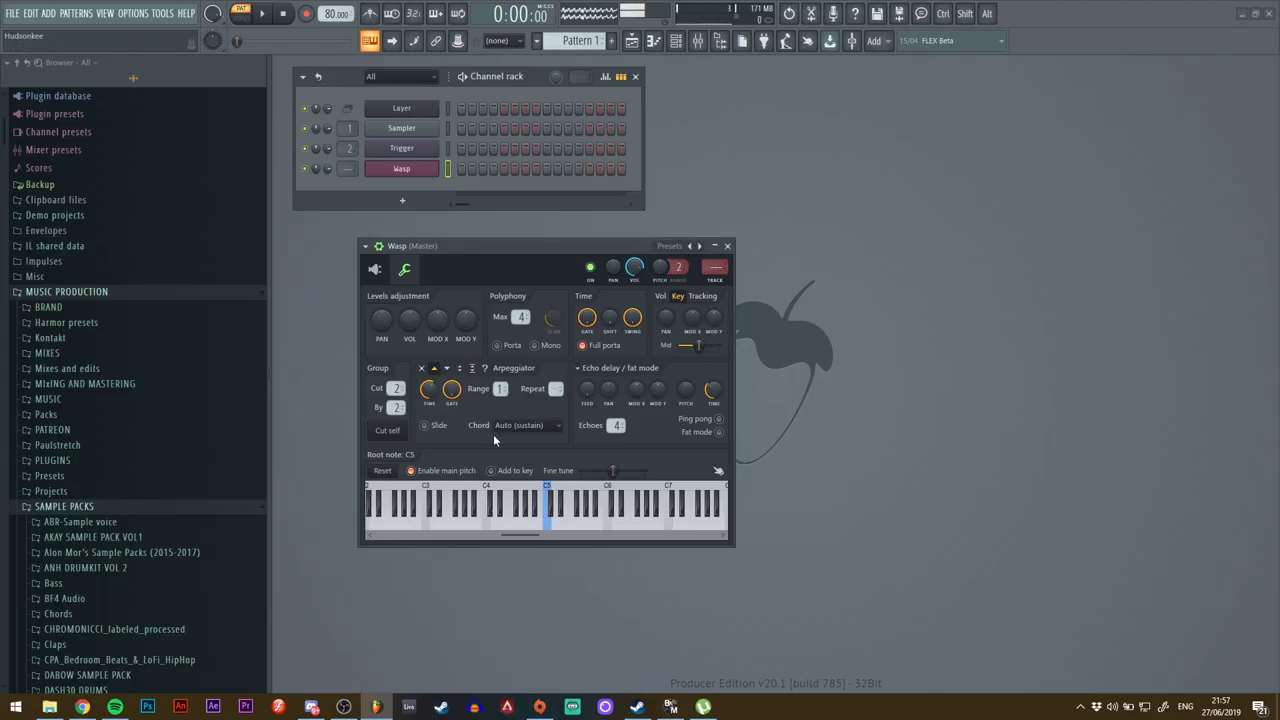
click(497, 427)
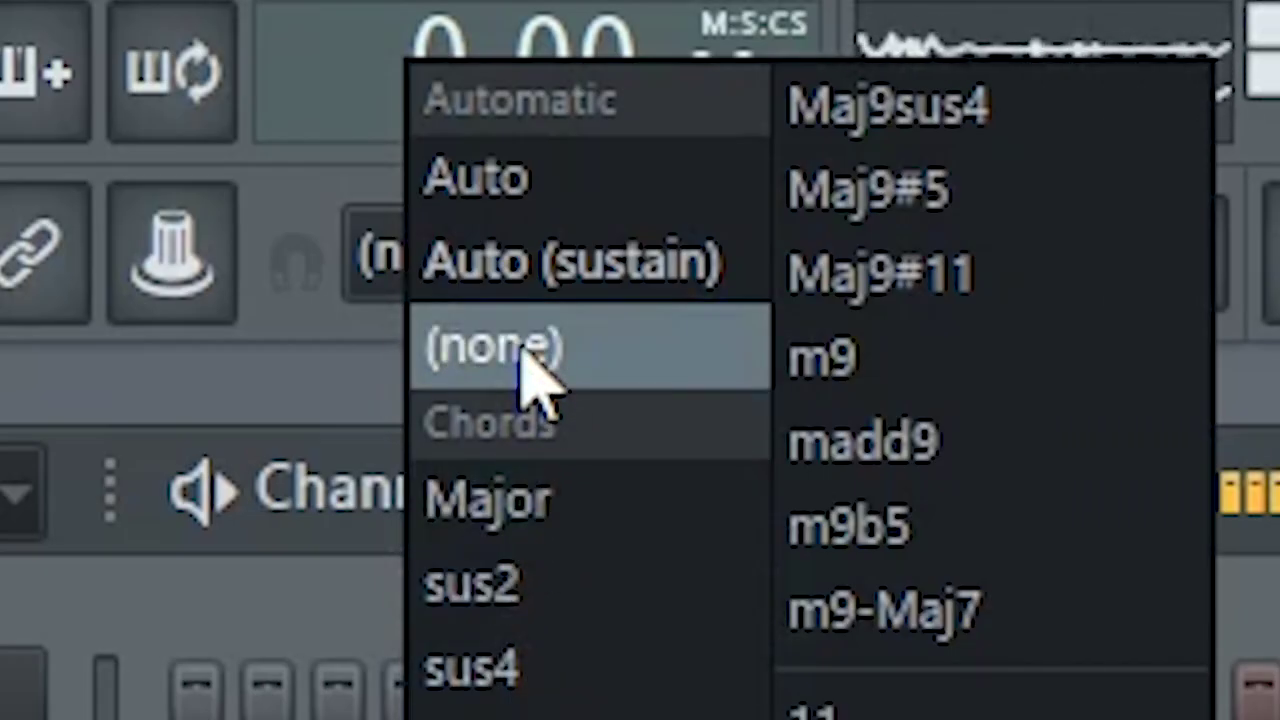
click(510, 56)
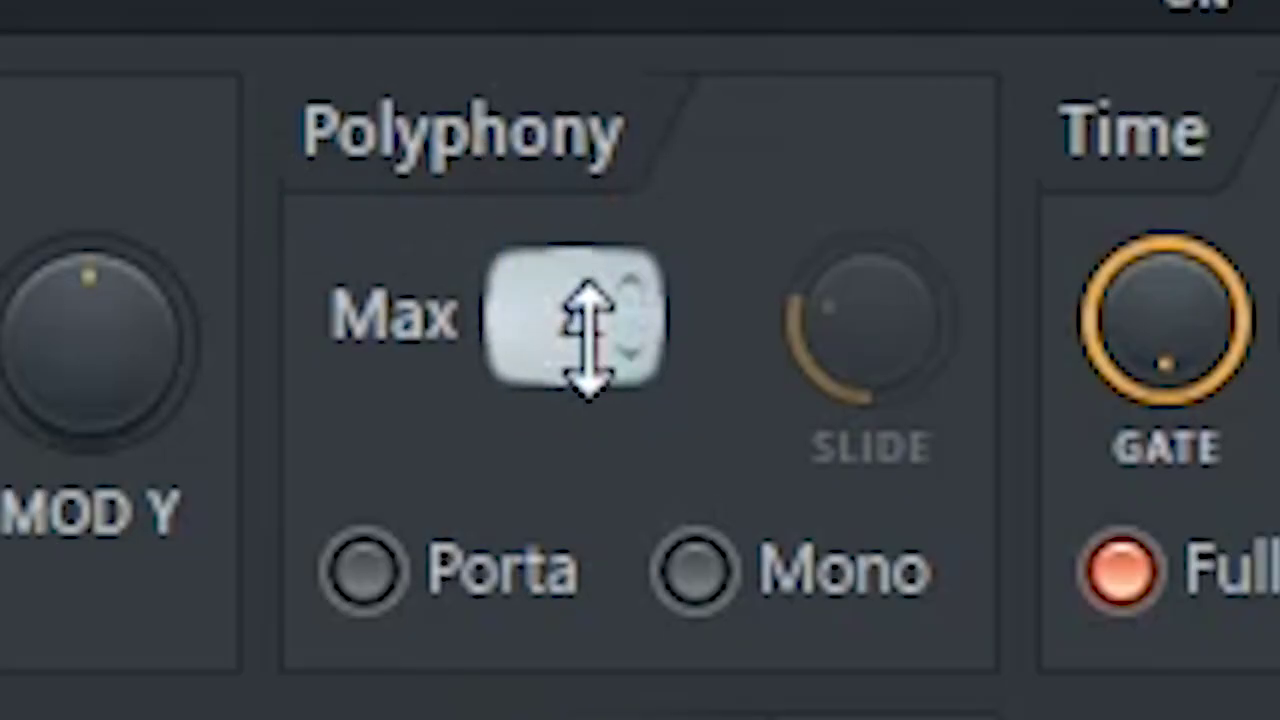
drag(522, 319, 522, 330)
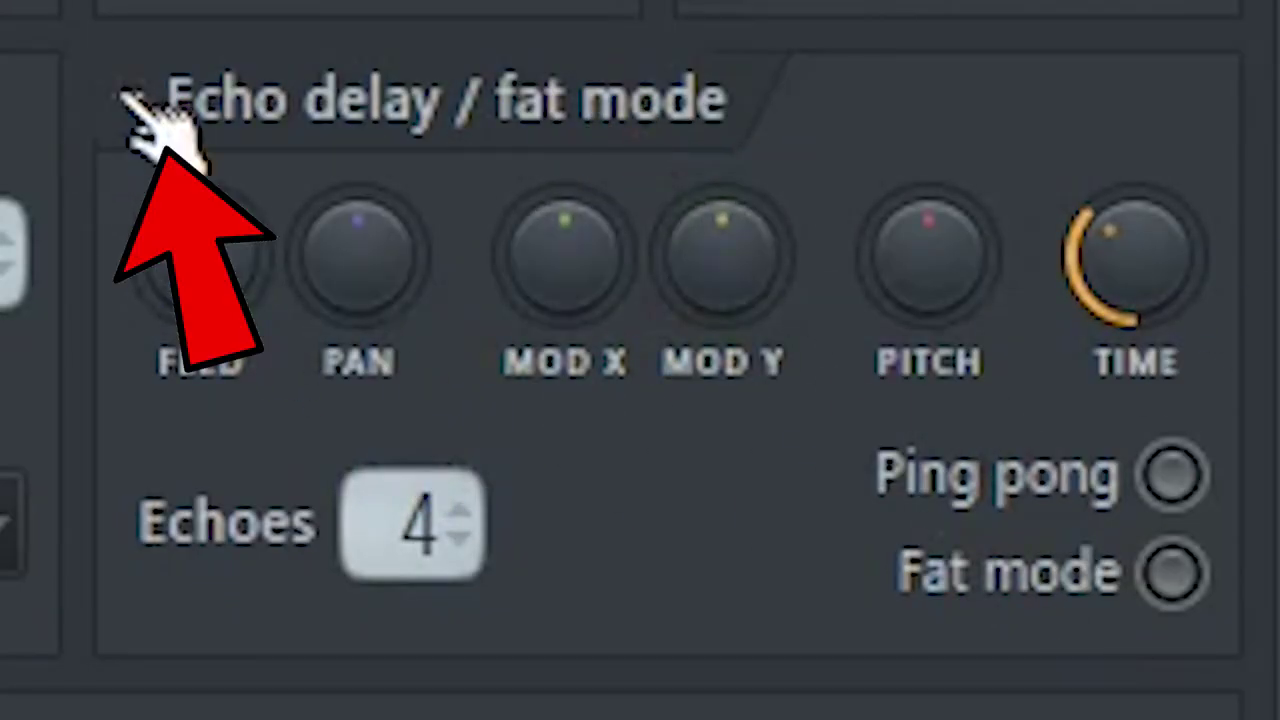
Configure Wasp's echo delay with a Fat mode preset, Ping pong enabled, Pan at maximum and Echoes at 1.
click(129, 101)
click(409, 597)
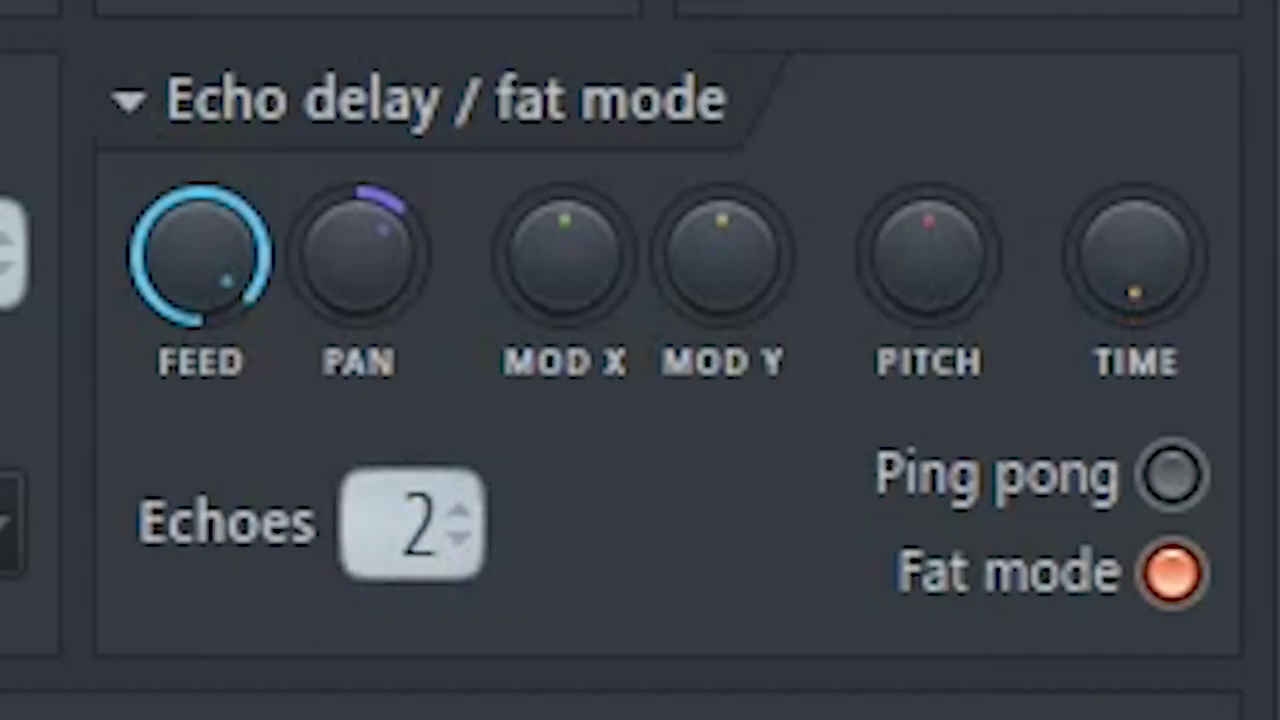
click(1172, 475)
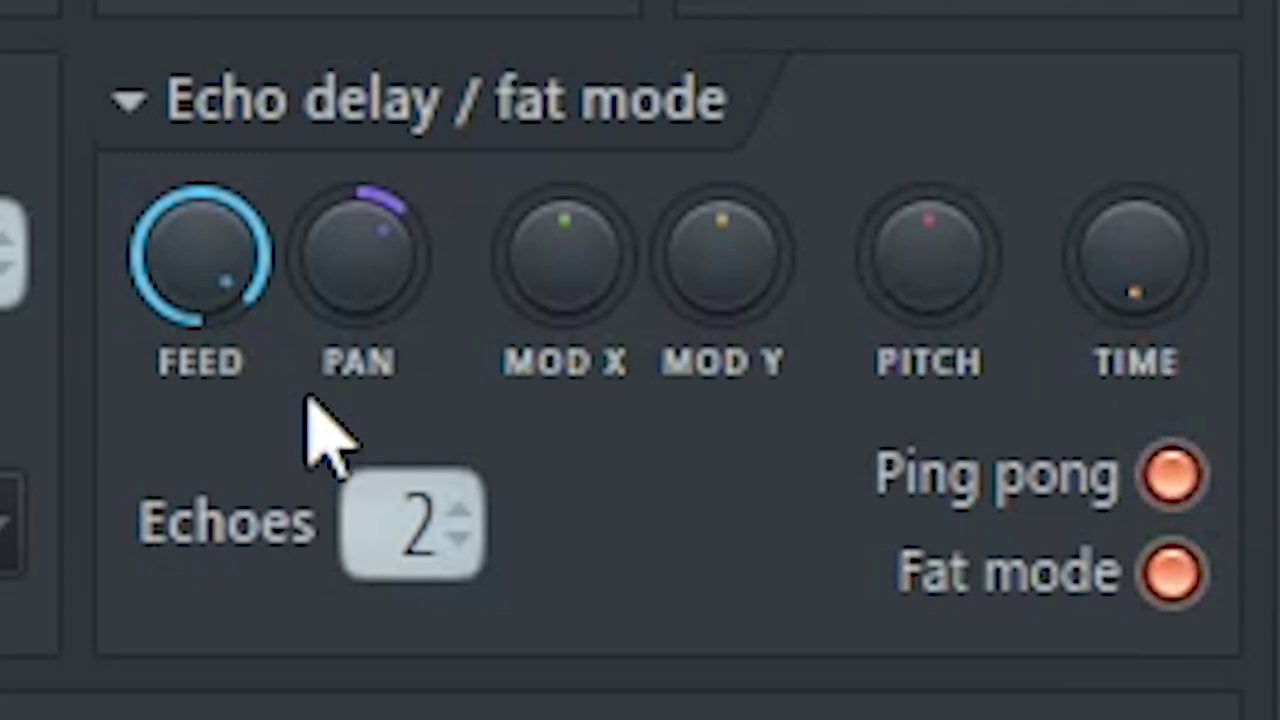
drag(374, 306, 360, 294)
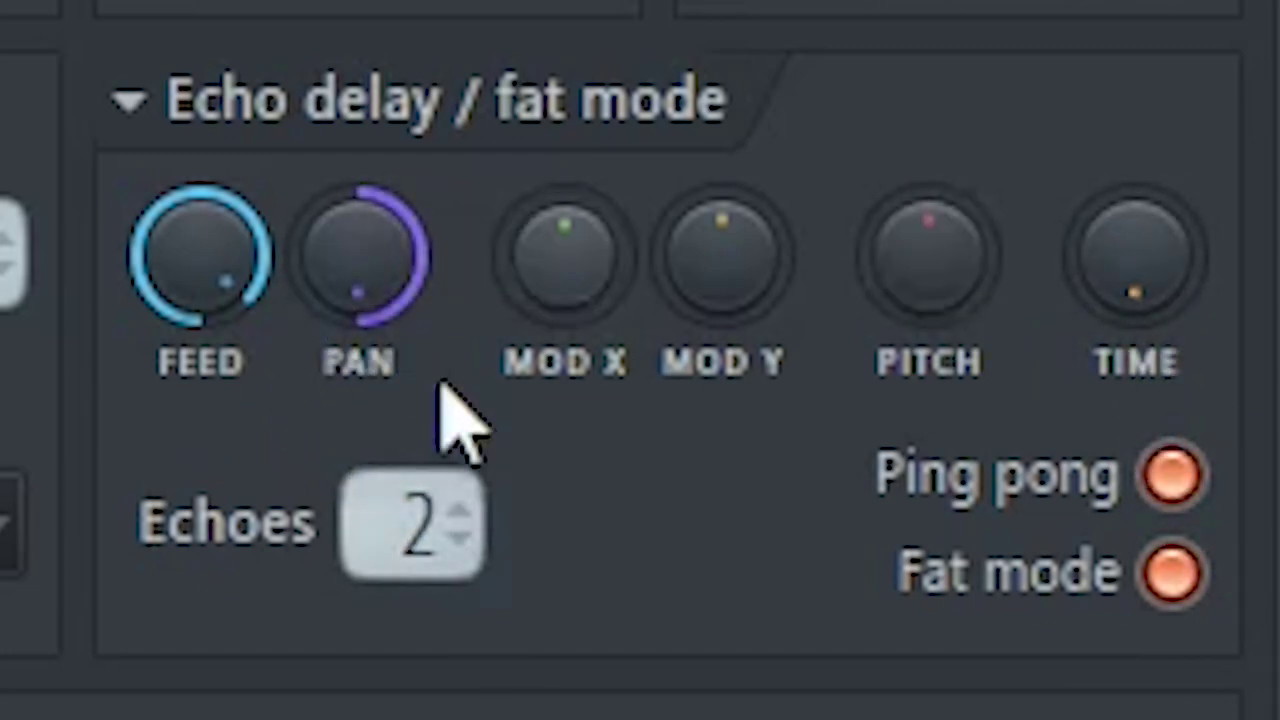
drag(414, 565, 414, 595)
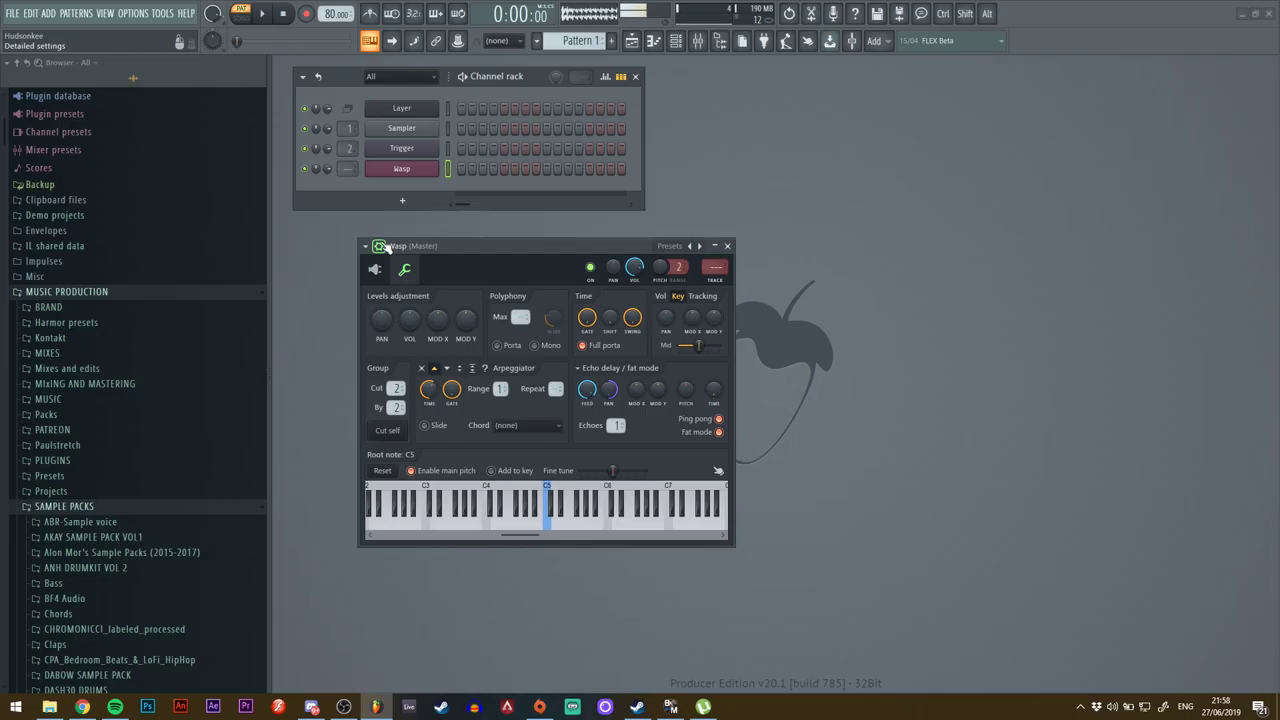
Return to Wasp's synth view and route the channel to its own mixer track 4.
click(374, 268)
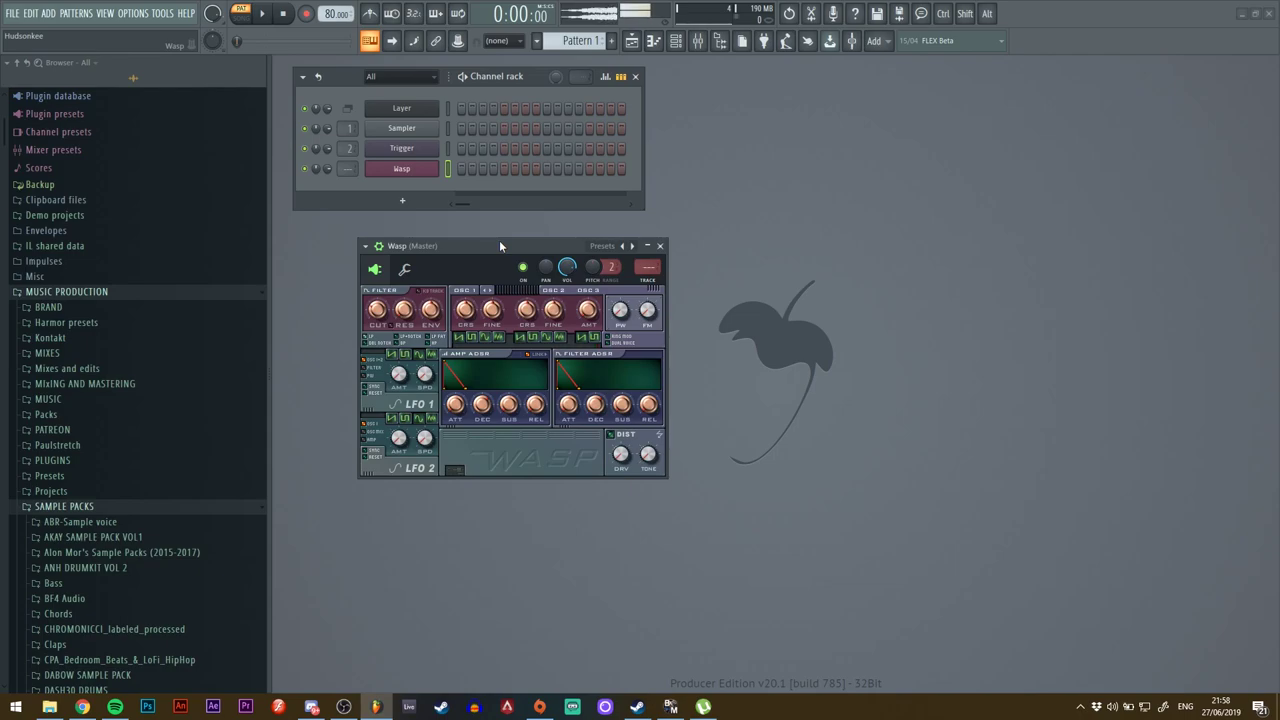
key(ctrl+l)
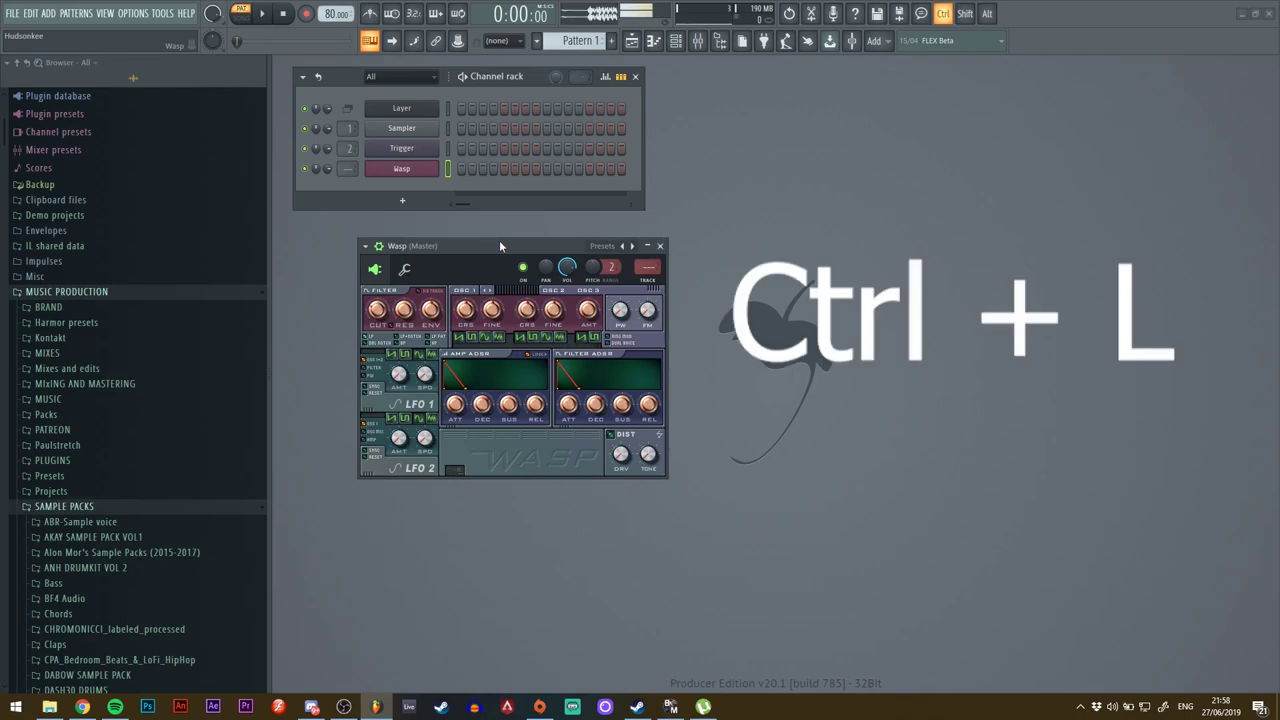
click(350, 117)
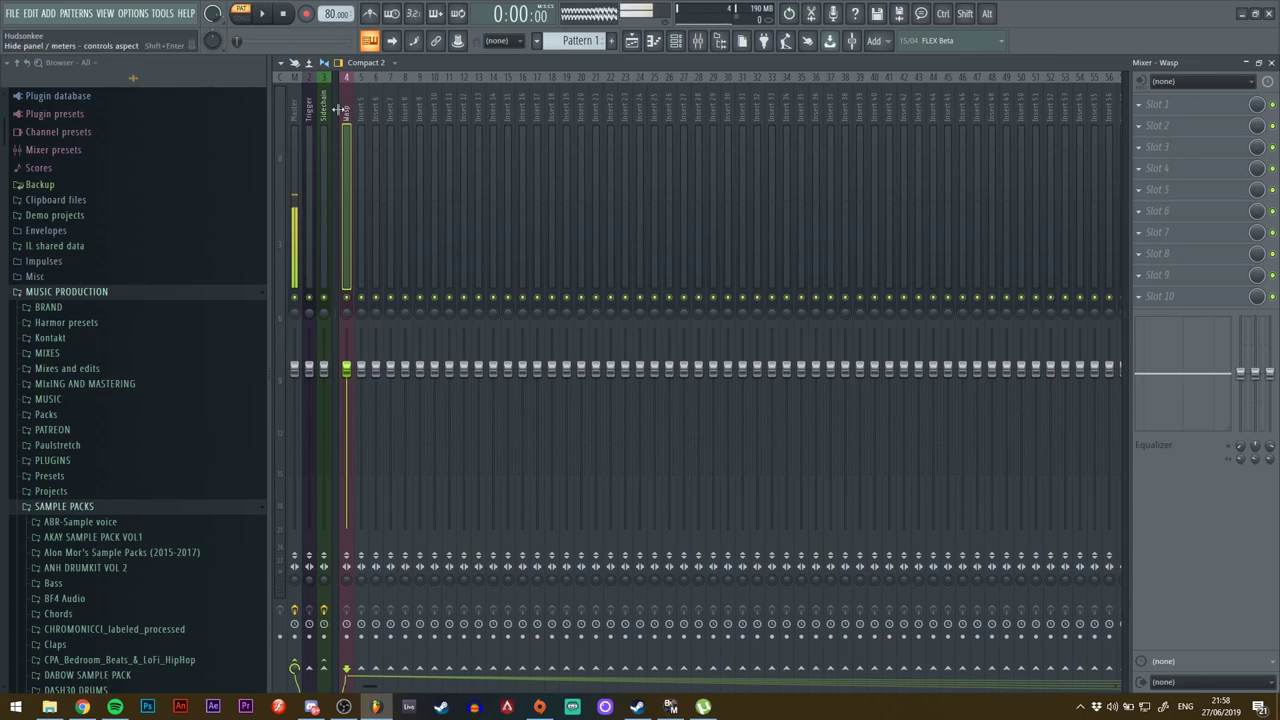
Load OTT in effect slot 2 of the Wasp mixer track and raise its Out Gain to 9.1 dB.
click(1192, 132)
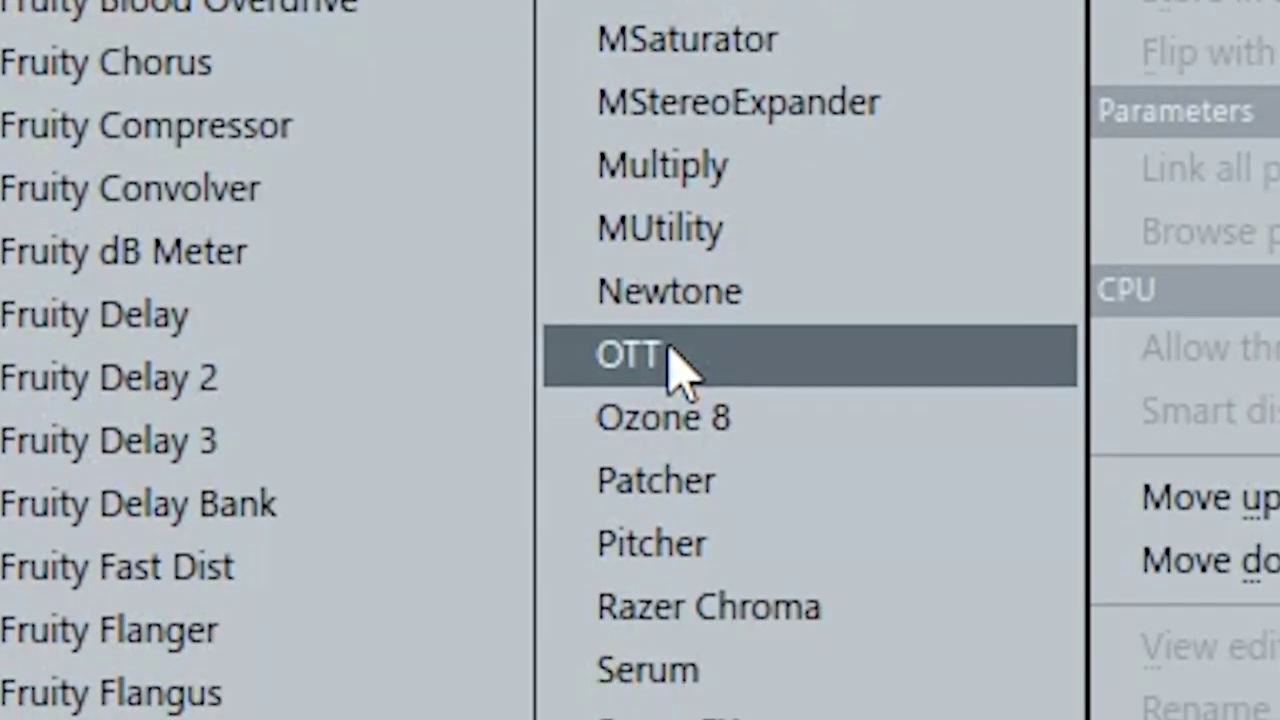
click(452, 170)
drag(455, 152, 700, 178)
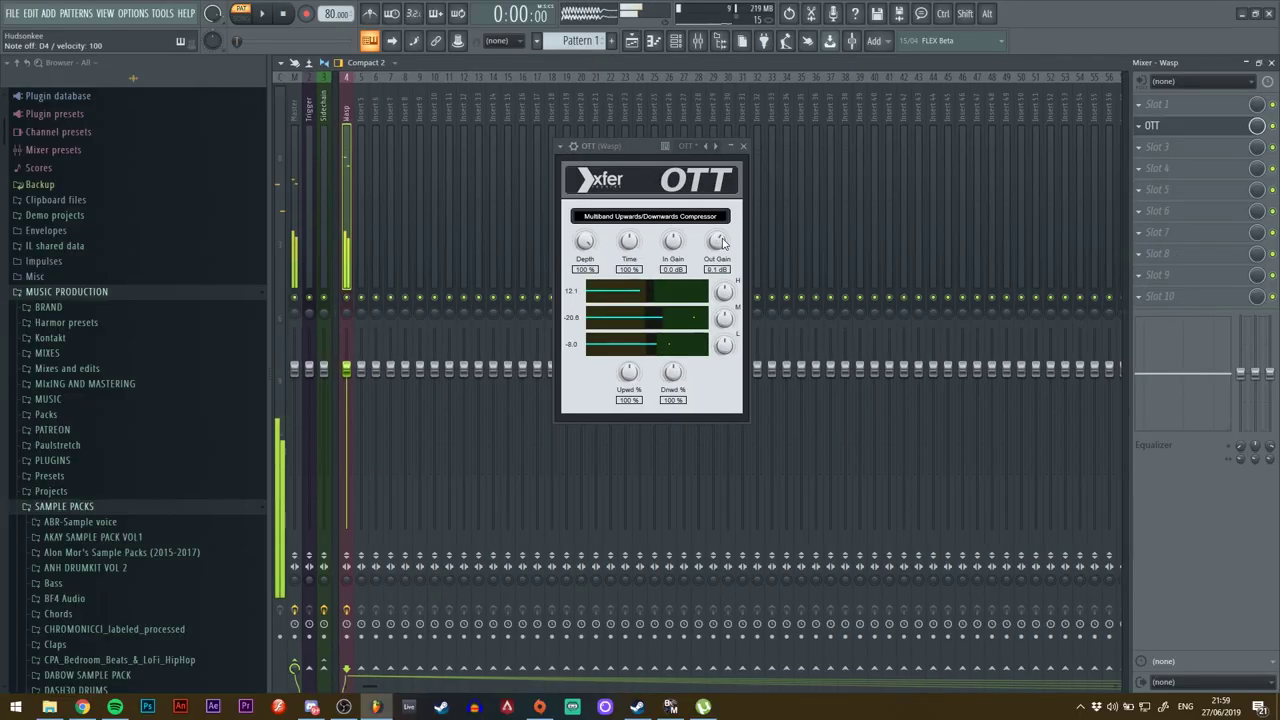
Load Fruity Parametric EQ 2 in slot 3 of the Wasp track and set band 1's order to Steep 8.
click(1140, 147)
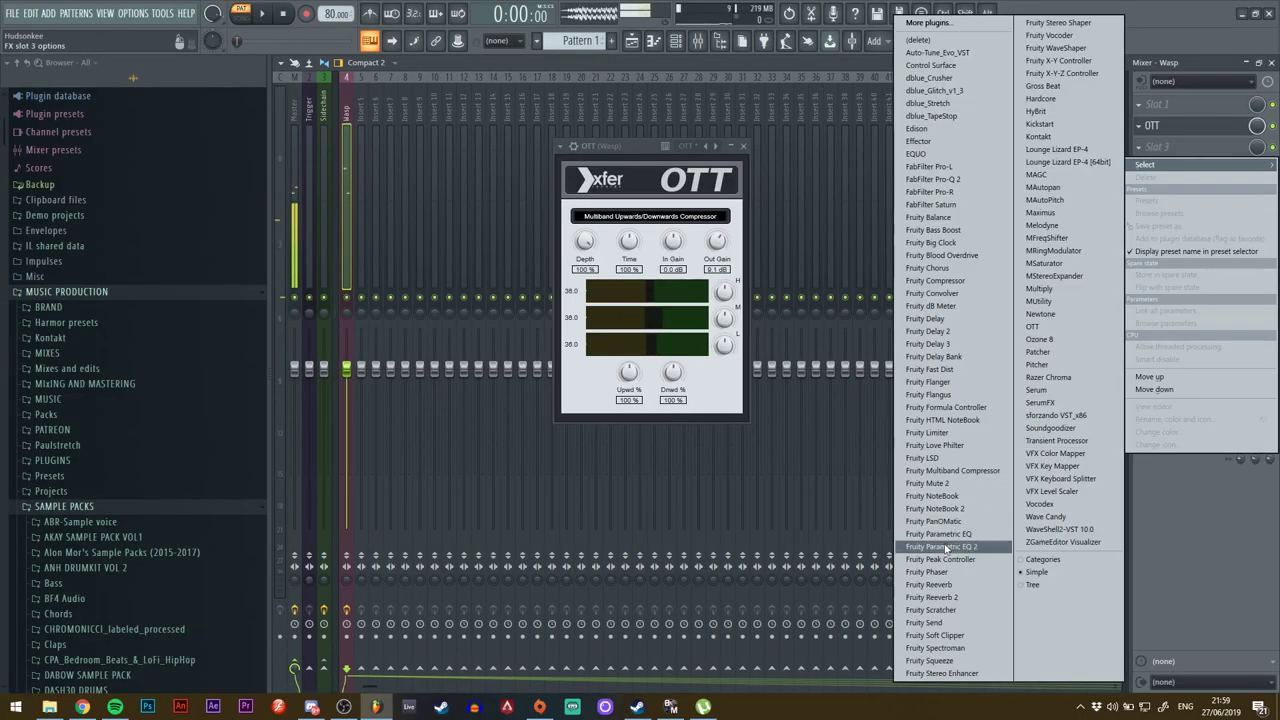
click(945, 548)
drag(535, 240, 517, 201)
right_click(463, 317)
mouse_move(485, 365)
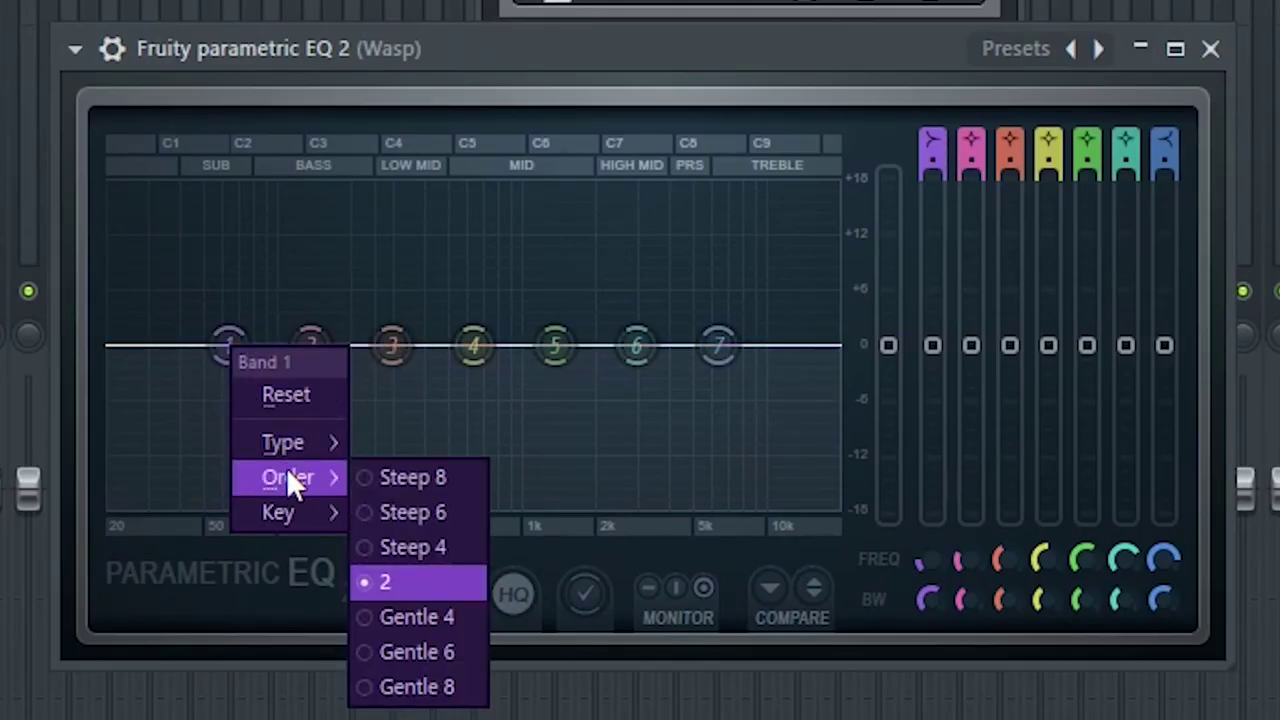
click(537, 370)
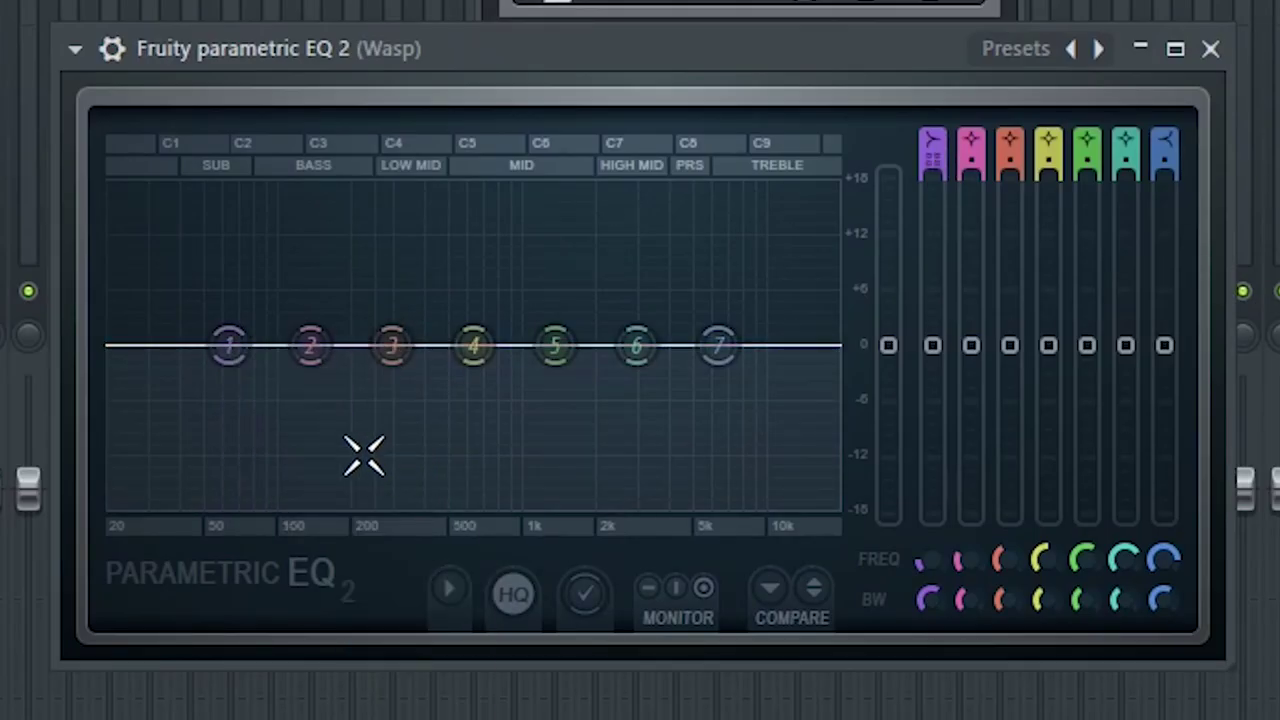
Make EQ band 1 a low-pass filter.
right_click(226, 350)
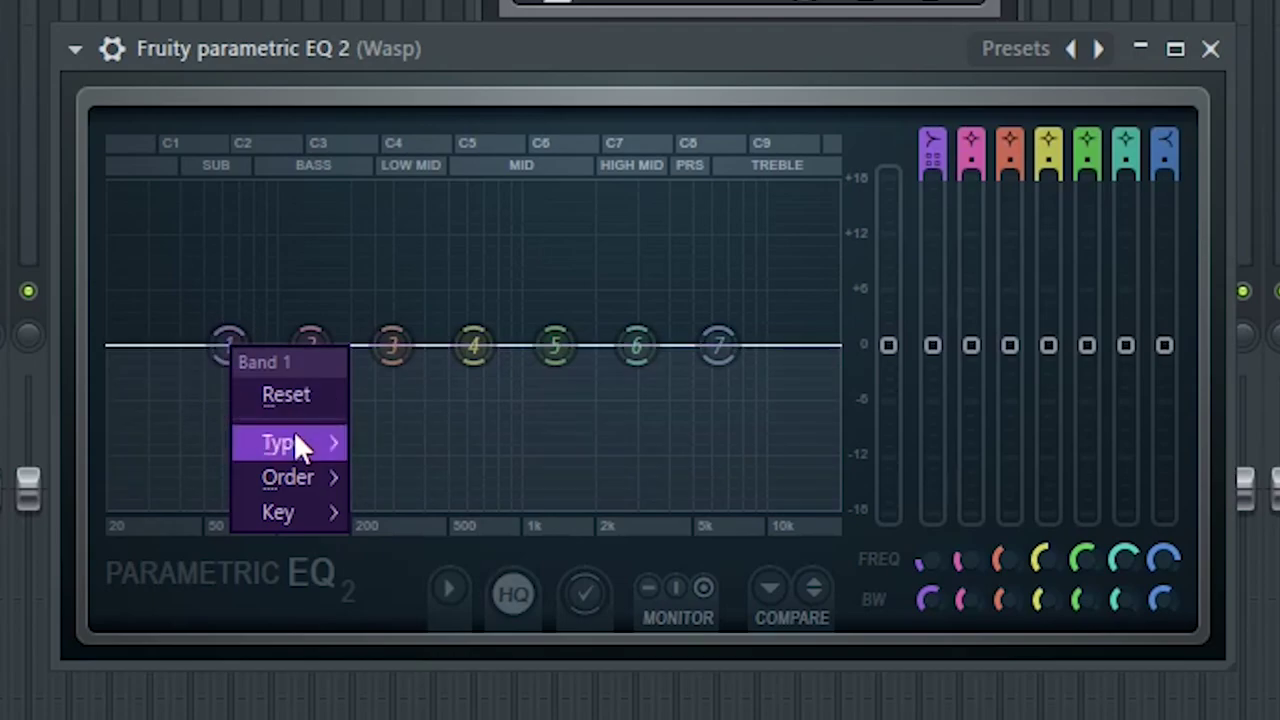
mouse_move(300, 449)
click(399, 478)
Make EQ band 1 a high-pass filter and move its cutoff up to band 2's frequency.
right_click(229, 346)
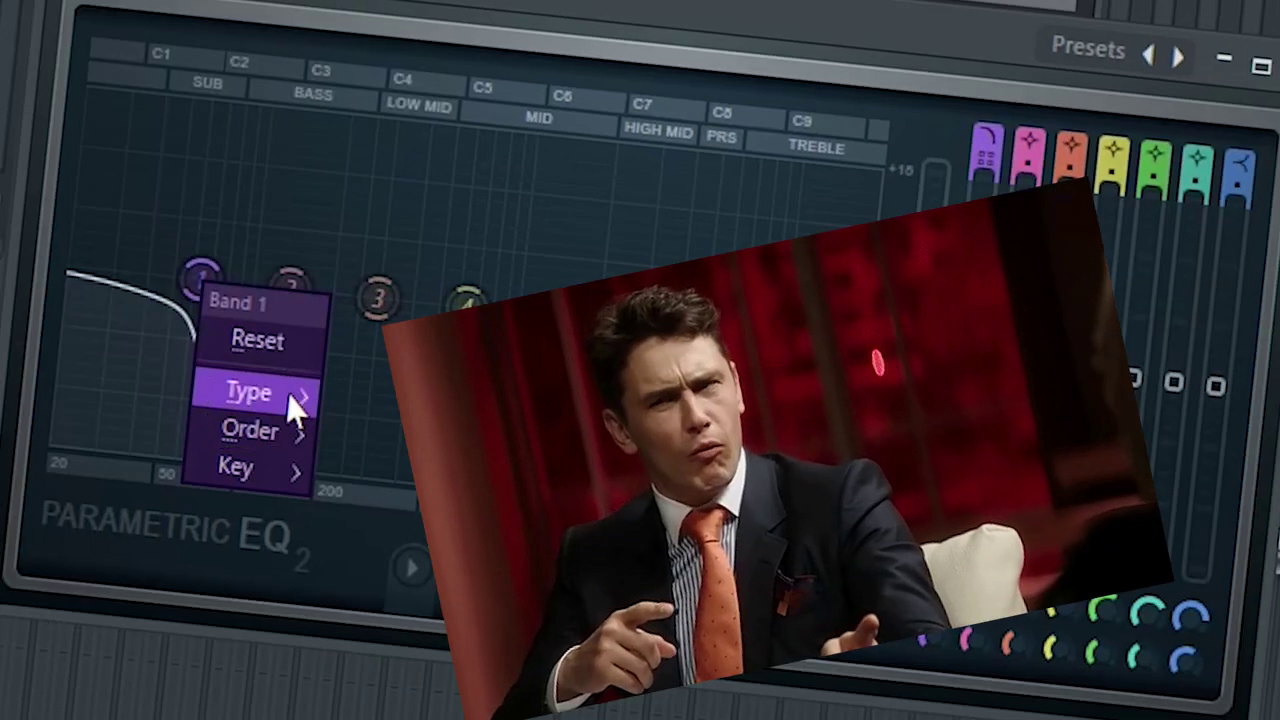
click(360, 500)
drag(229, 346, 283, 346)
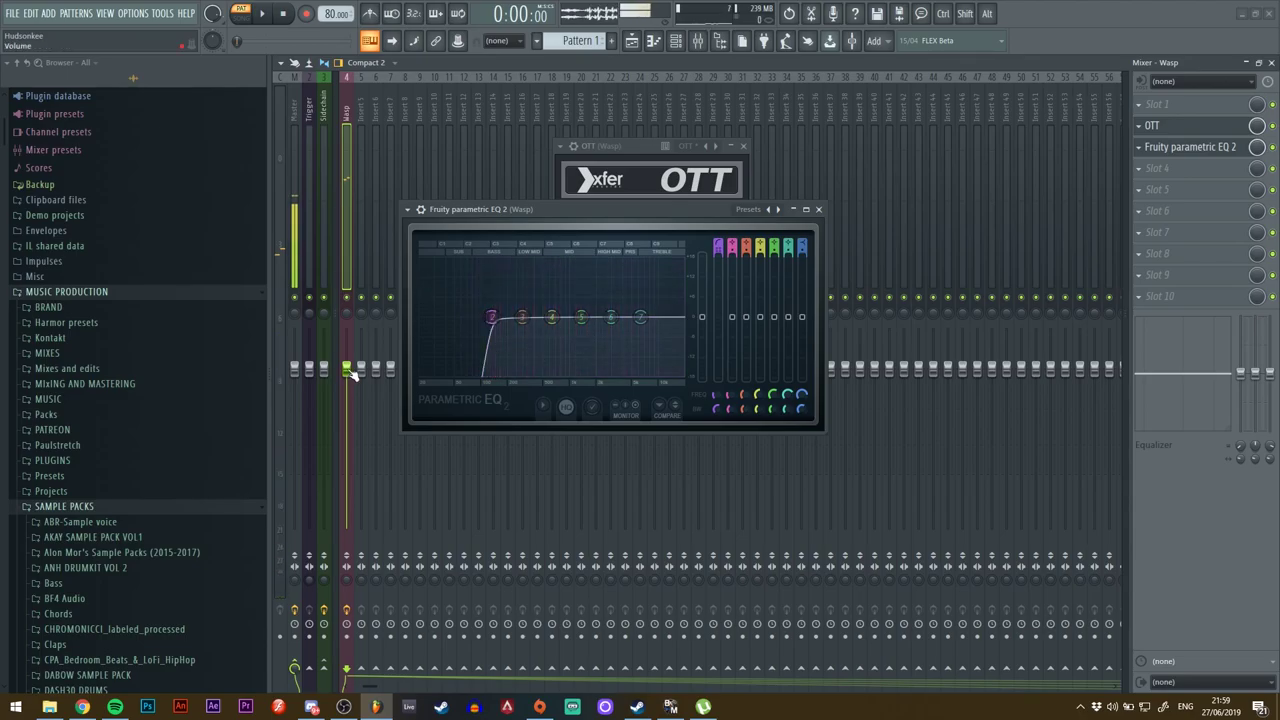
Lower the Wasp track's mixer fader and cut the highs with EQ band 7 at about 4293 Hz and -10 dB.
drag(347, 371, 347, 428)
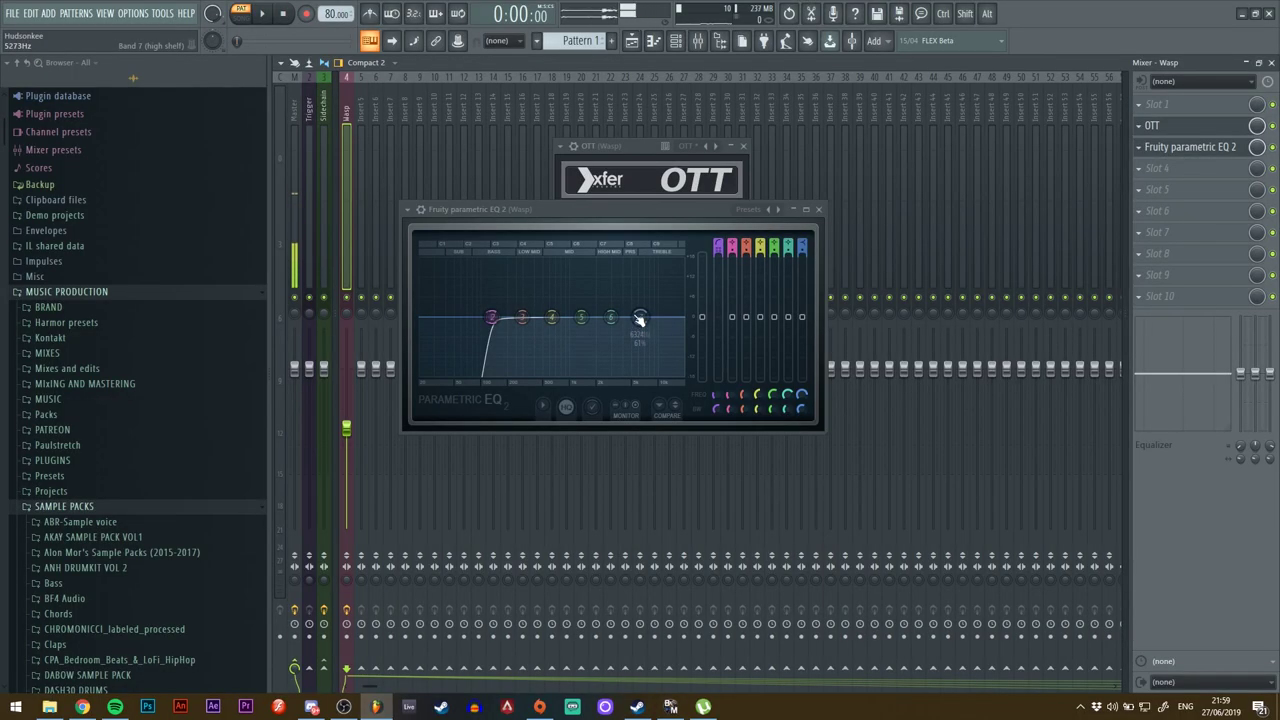
drag(640, 318, 589, 306)
drag(691, 400, 690, 494)
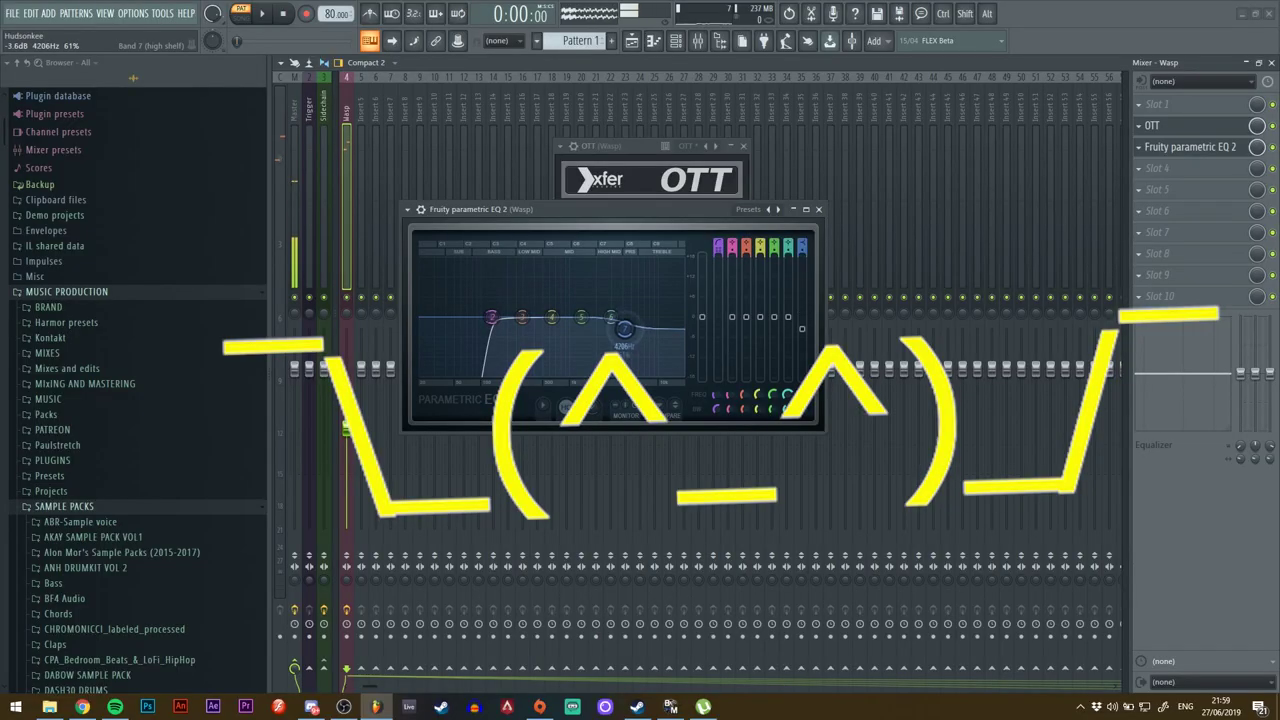
drag(624, 328, 630, 338)
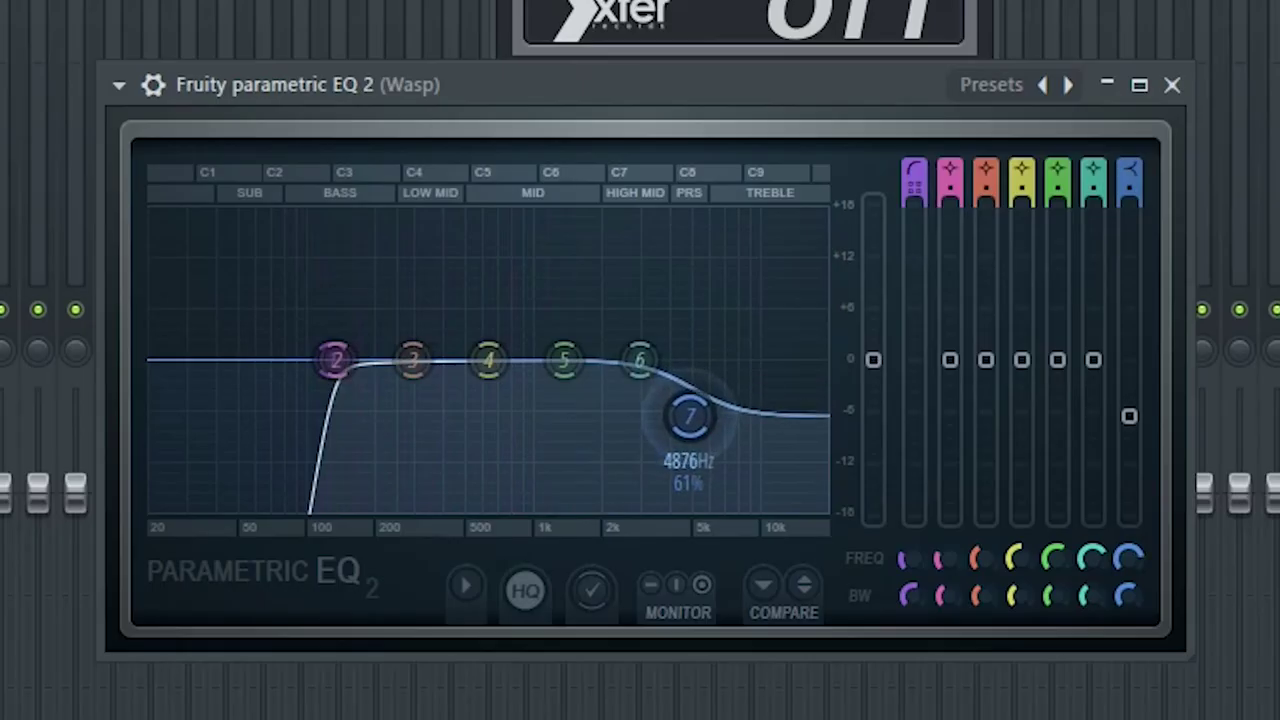
drag(690, 416, 677, 447)
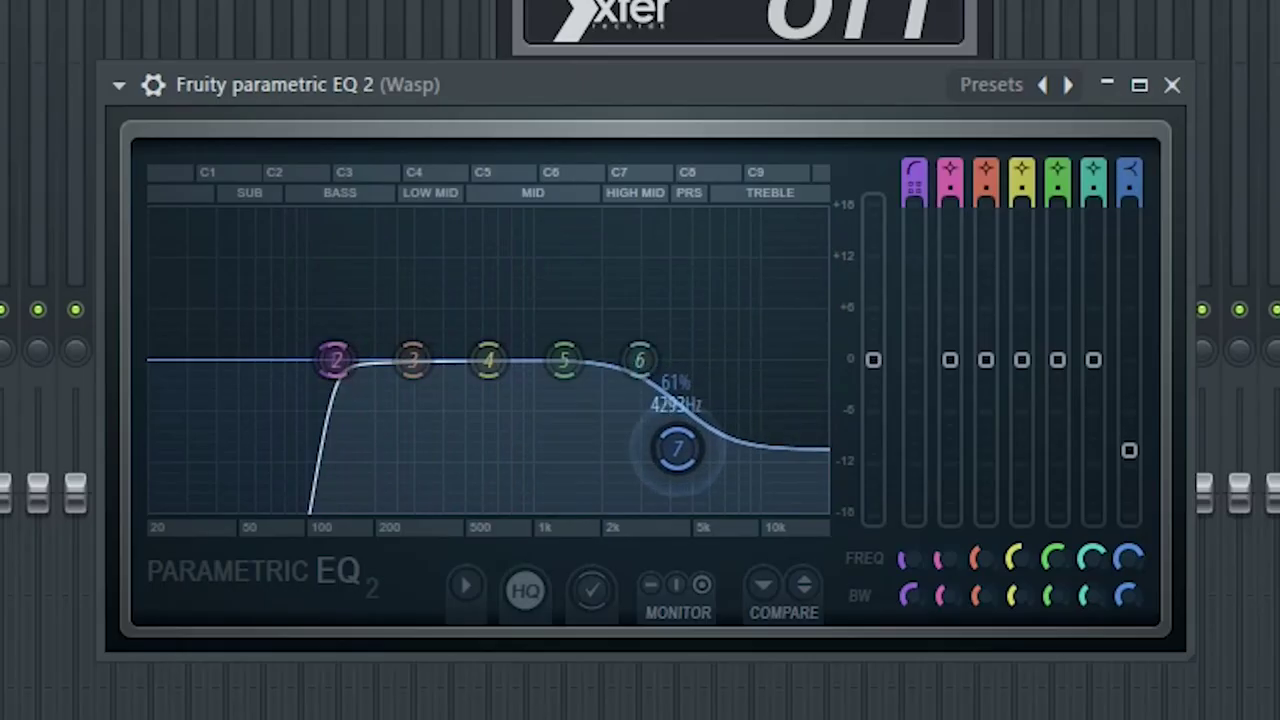
Cut EQ band 6 by about 6 dB at 2097 Hz with 10% bandwidth, and boost band 4 by about 4 dB.
drag(640, 360, 620, 405)
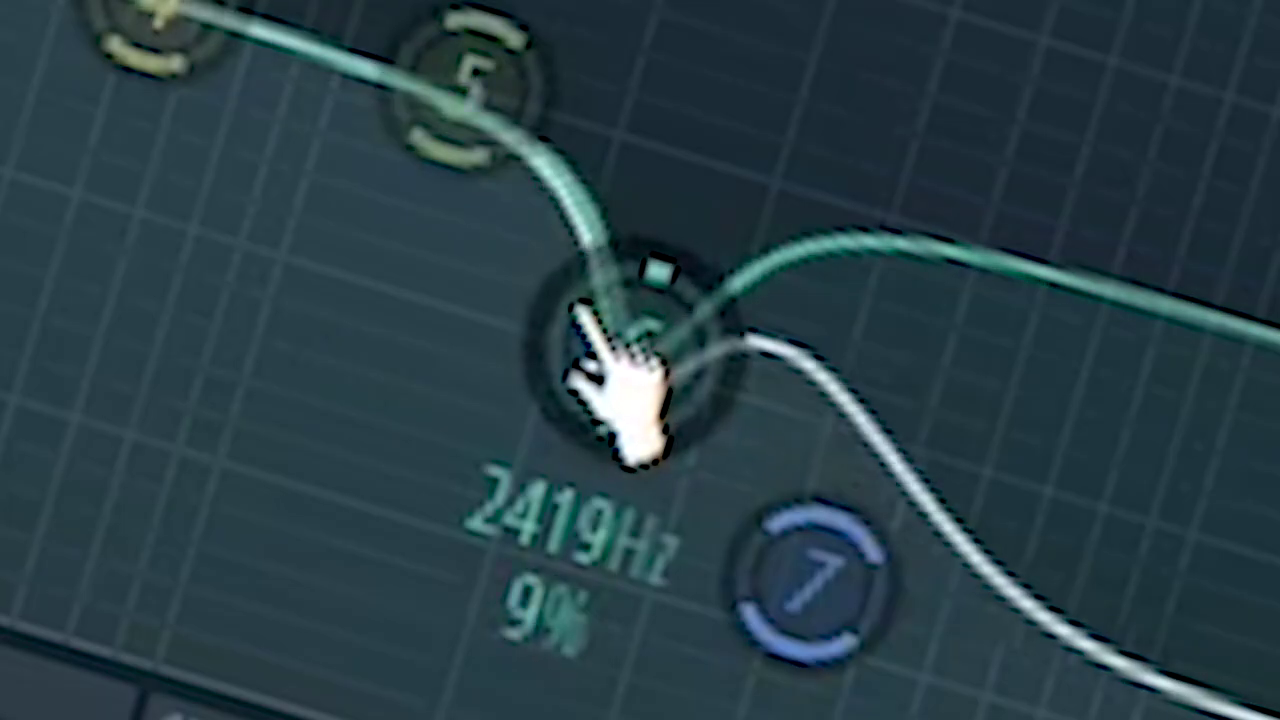
scroll(607, 401, up, 4)
scroll(586, 310, down, 3)
scroll(580, 335, up, 1)
scroll(583, 331, down, 2)
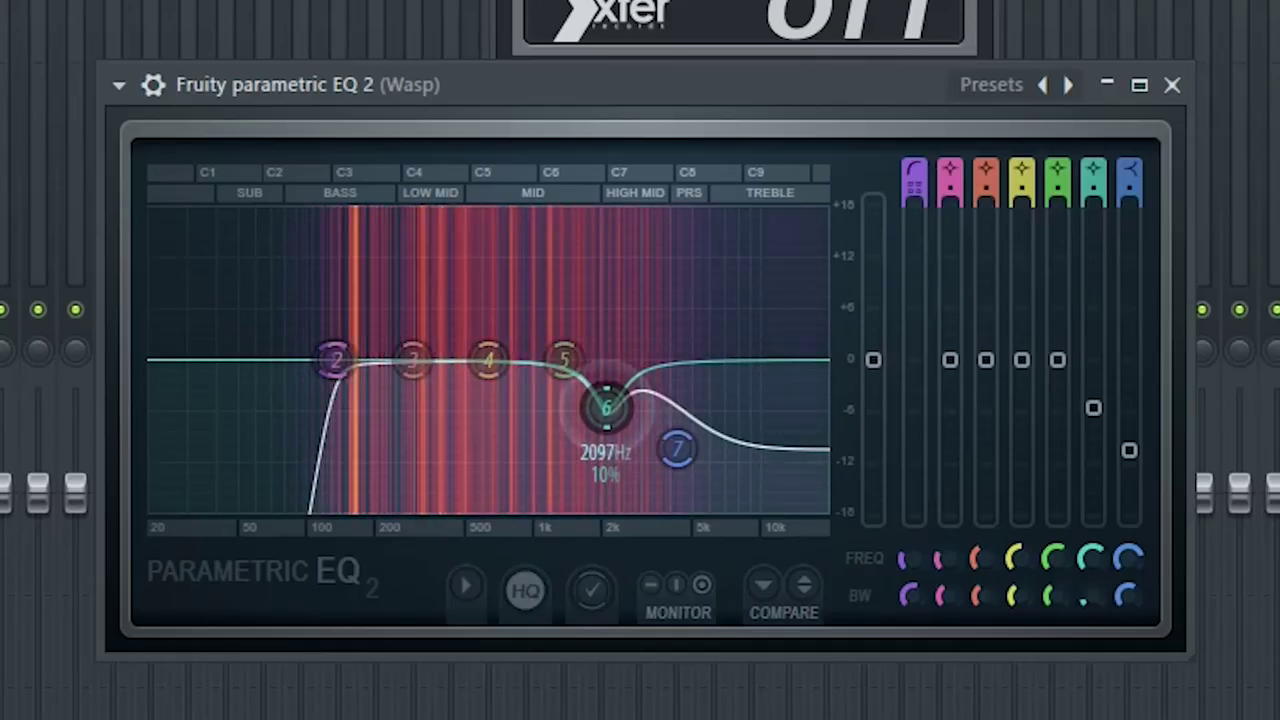
drag(489, 360, 486, 328)
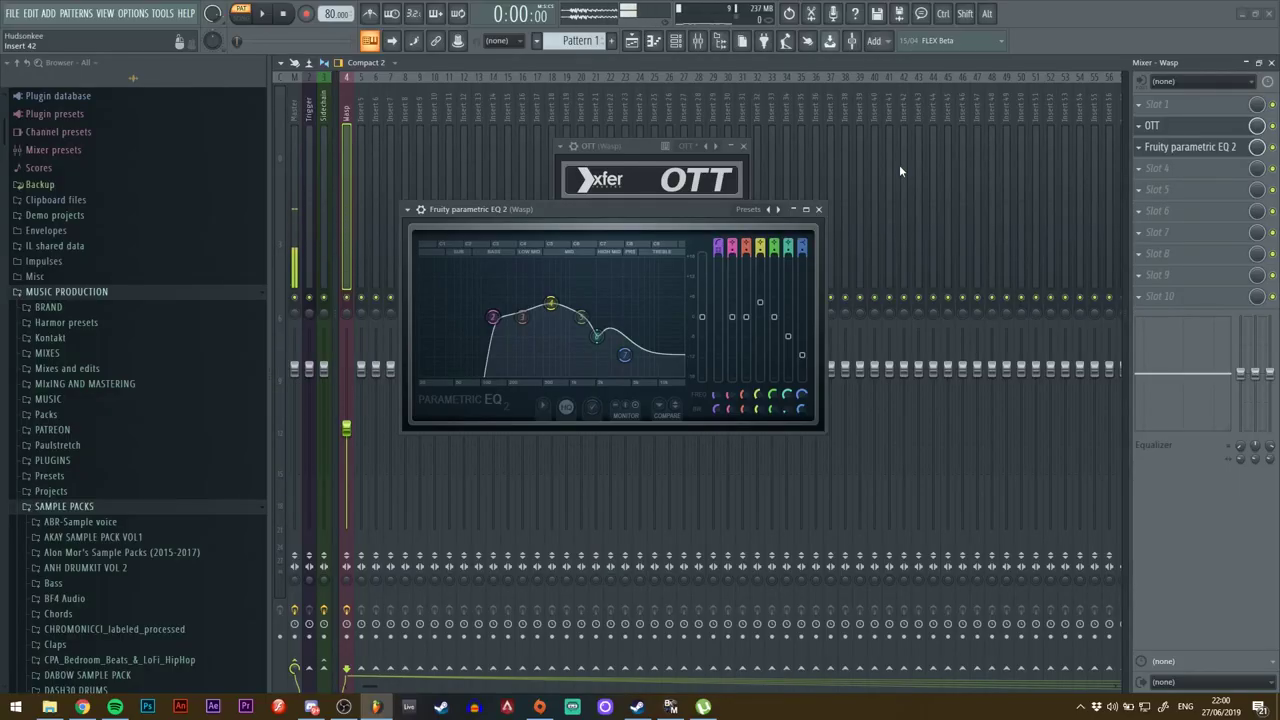
Close the open mixer and plug-in windows and add a 3x Osc channel.
key(F12)
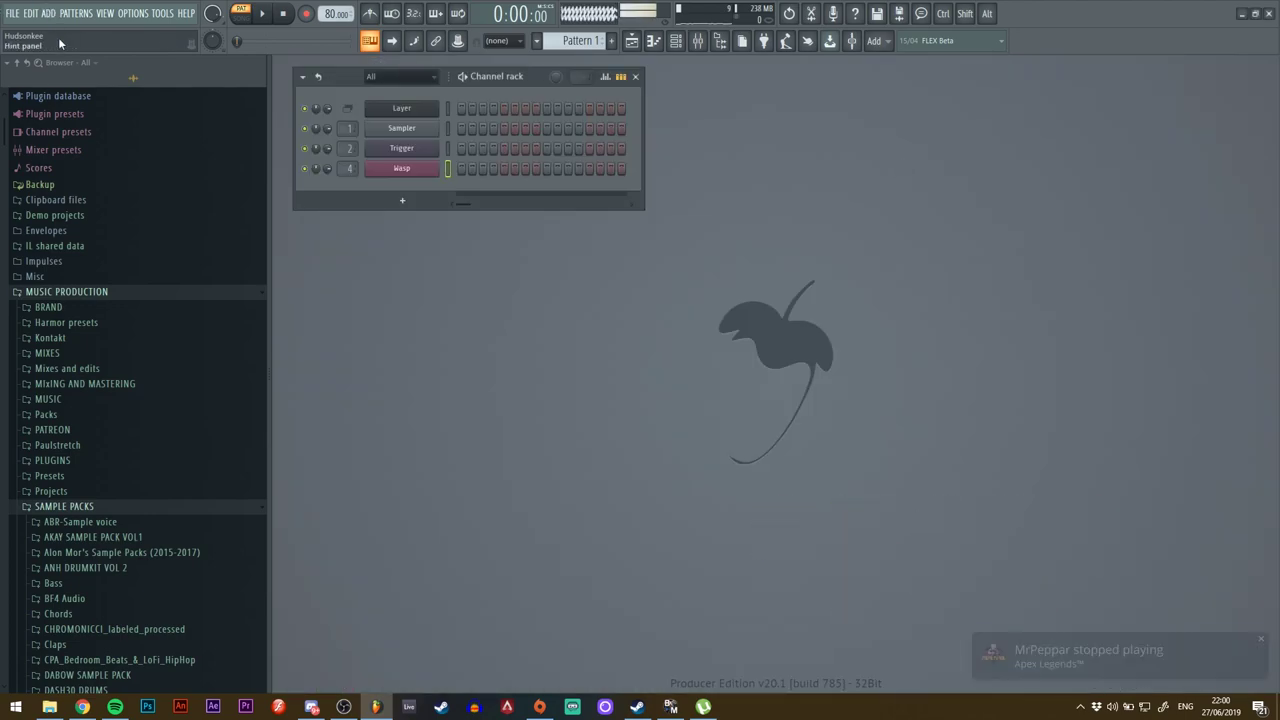
click(47, 14)
click(63, 73)
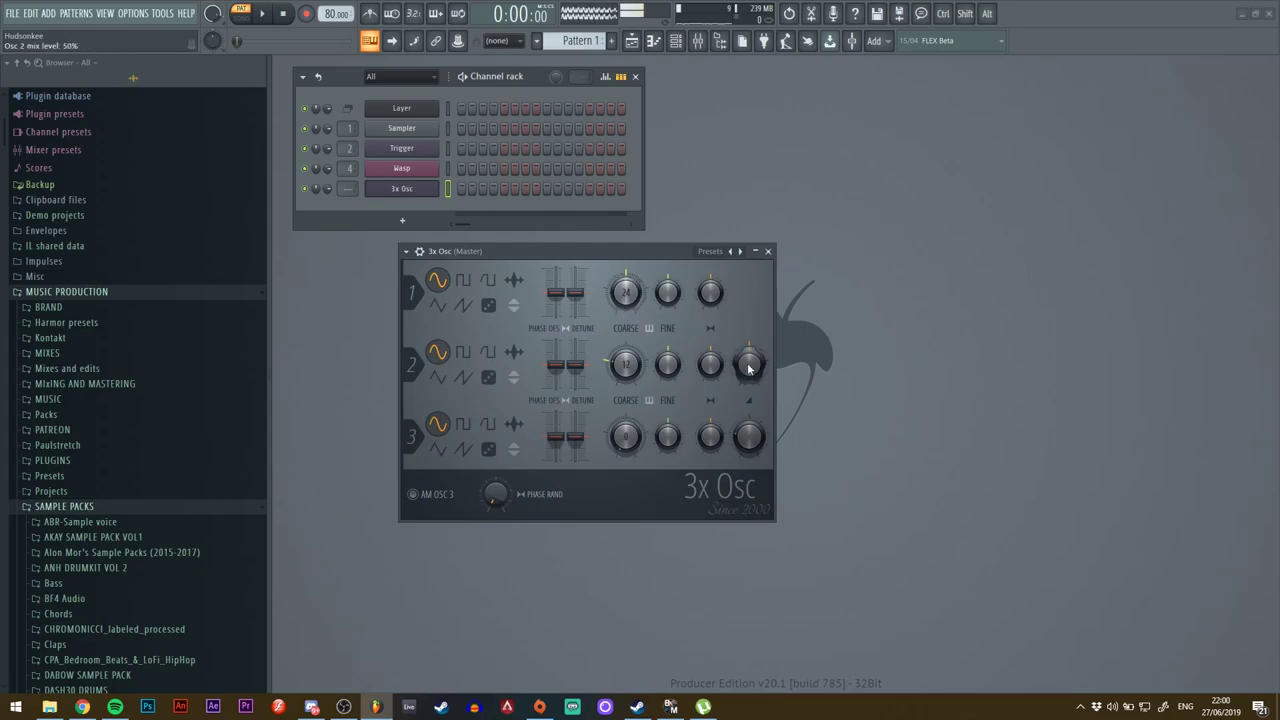
Turn oscillator 2's mix level down to minimum and set oscillator 1's coarse pitch to 0 in 3x Osc.
drag(748, 364, 749, 475)
drag(626, 292, 626, 330)
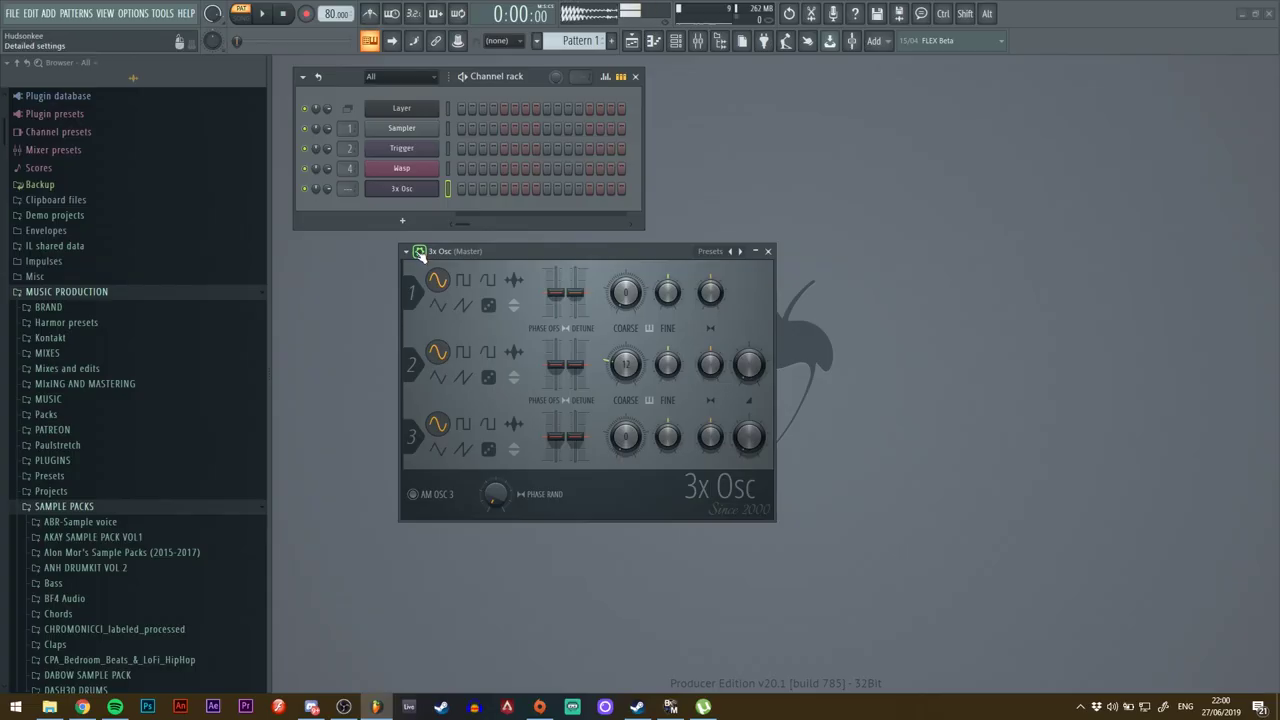
Enable the 3x Osc volume envelope, set attack, hold and sustain to minimum, and shorten the decay.
click(420, 251)
click(476, 276)
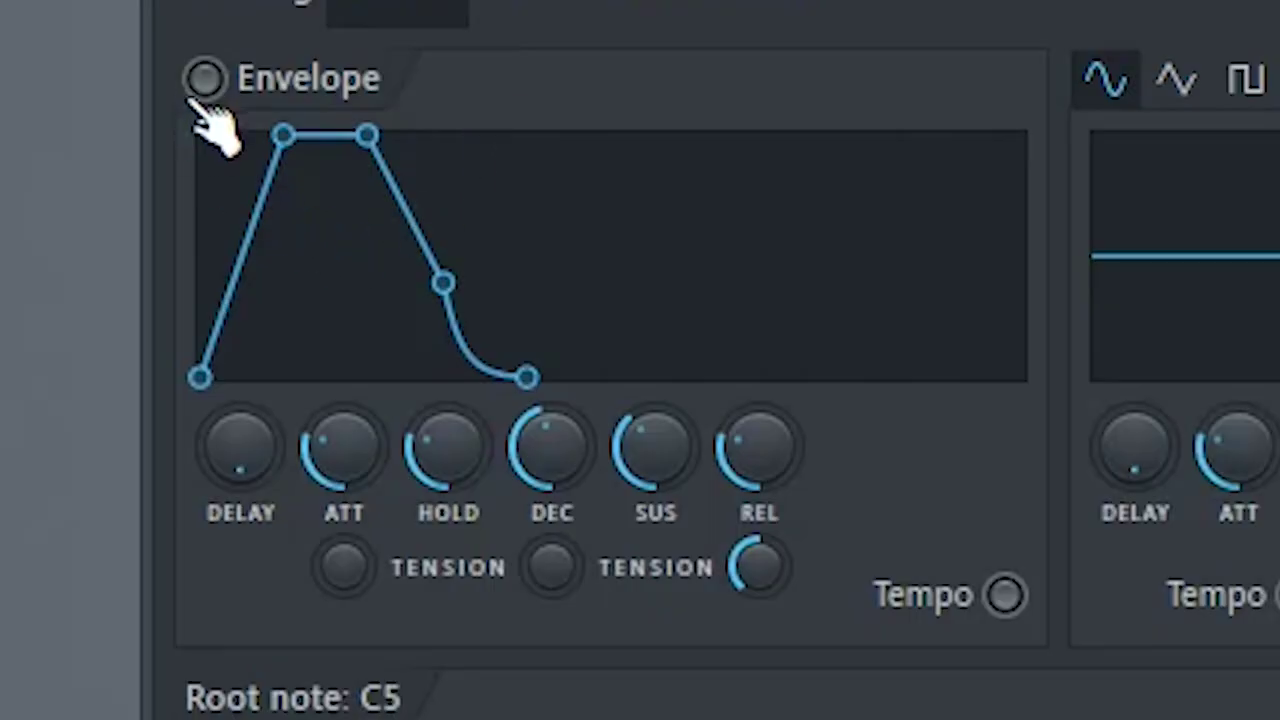
click(204, 80)
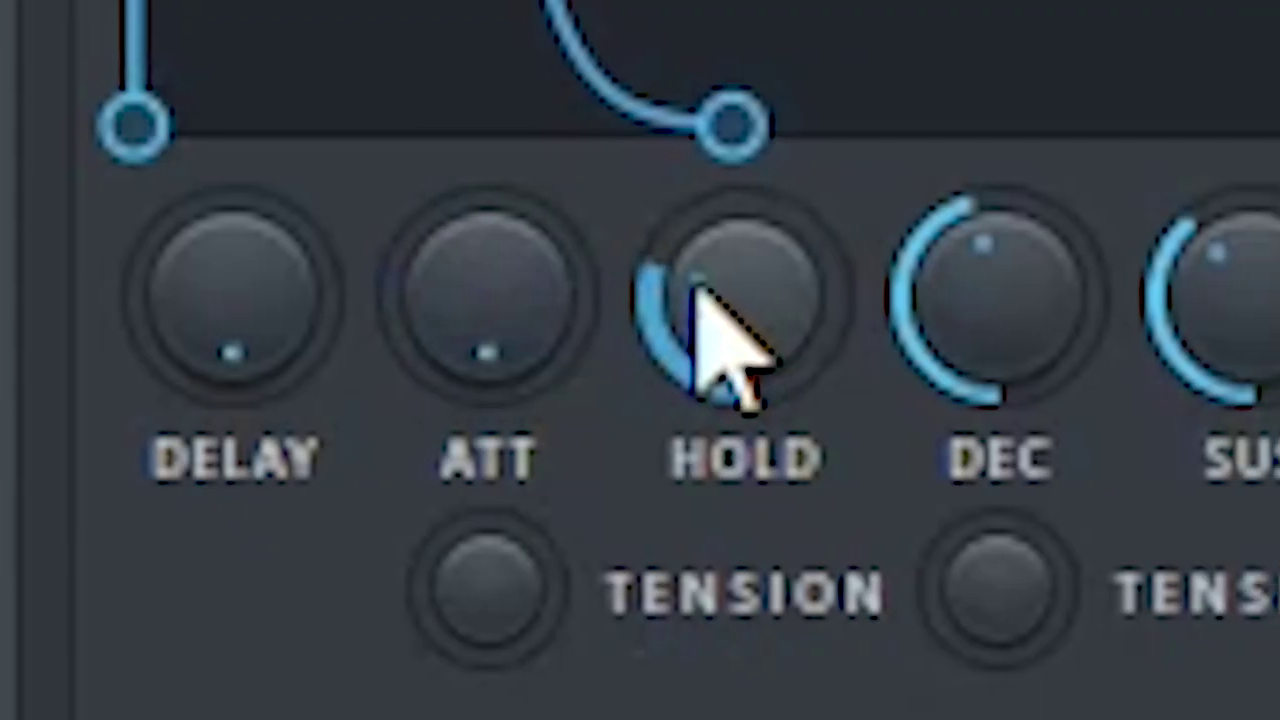
drag(460, 406, 480, 422)
drag(1040, 405, 1040, 440)
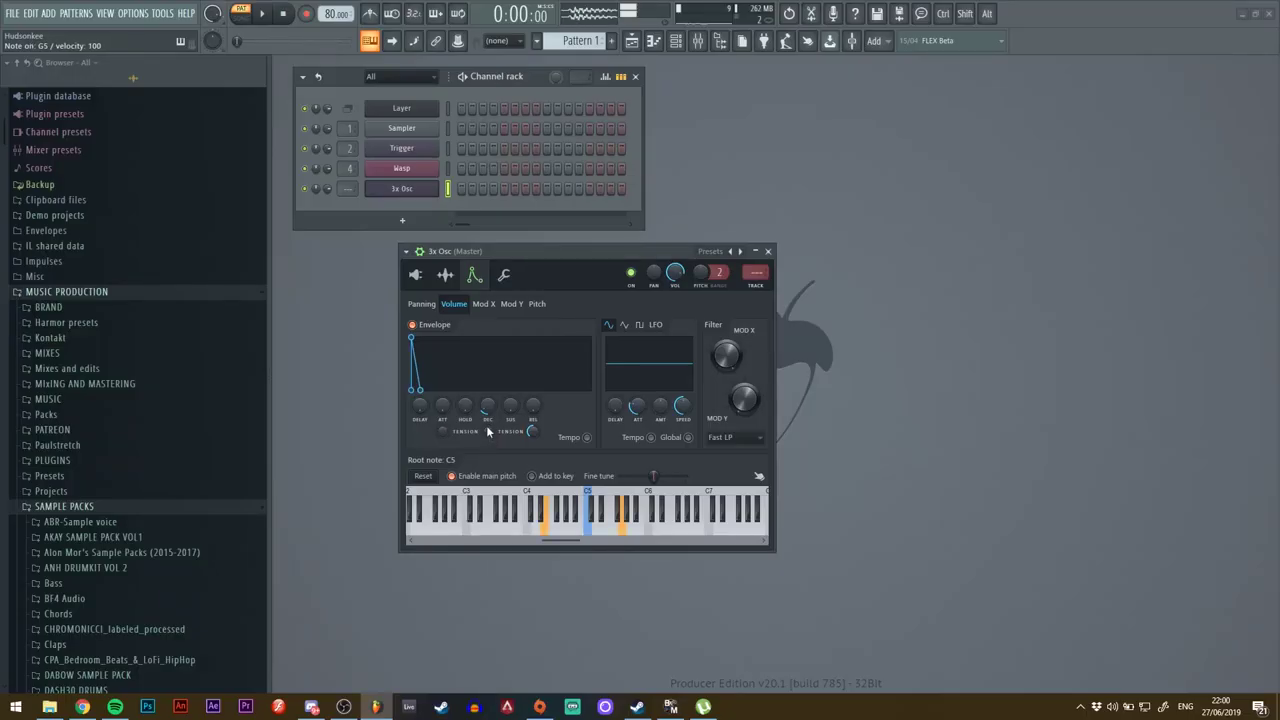
Lower the envelope's decay tension for a curved falloff and lengthen the decay slightly.
drag(487, 428, 487, 447)
drag(721, 437, 721, 447)
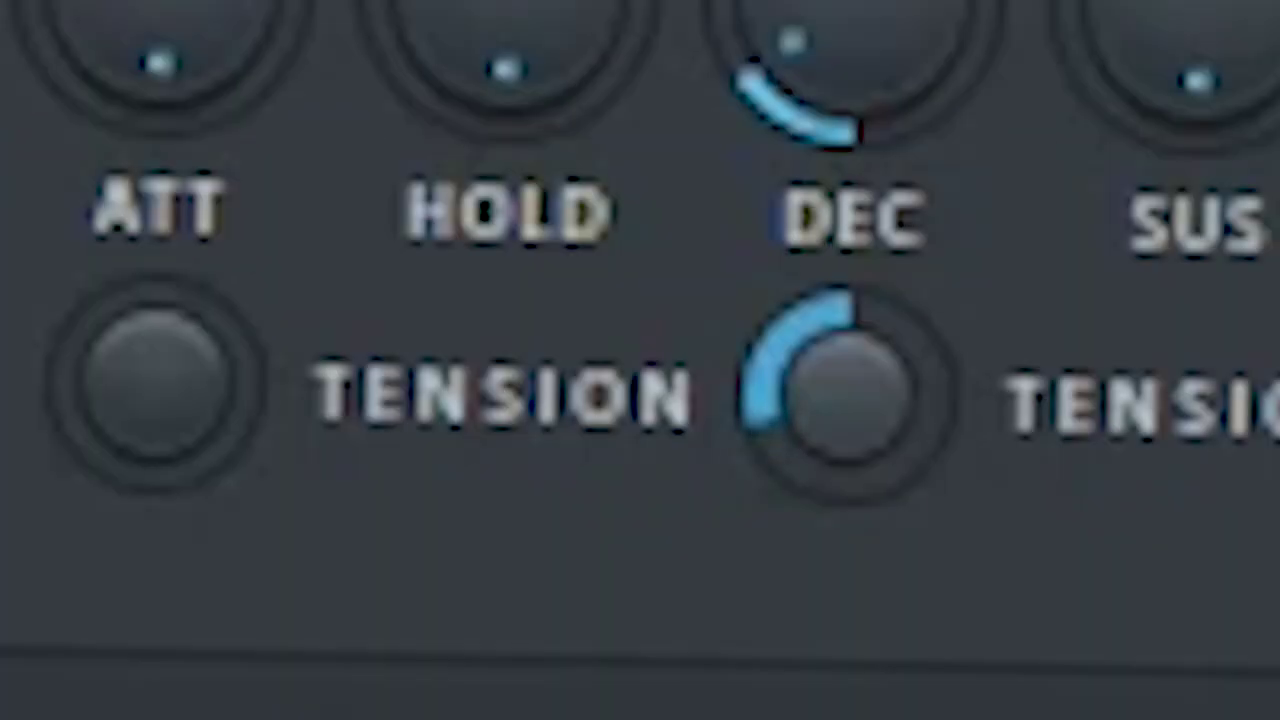
drag(775, 80, 775, 10)
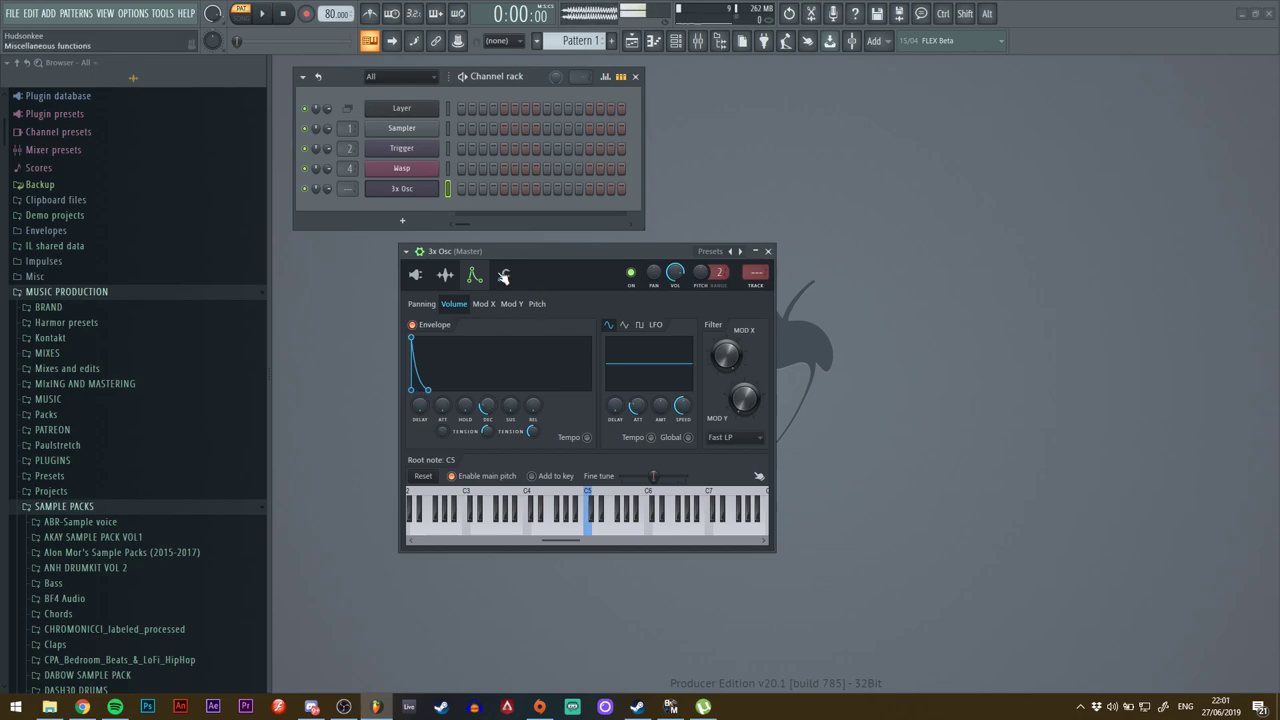
Set the 3x Osc arpeggiator direction to up and its chord to (none).
click(505, 277)
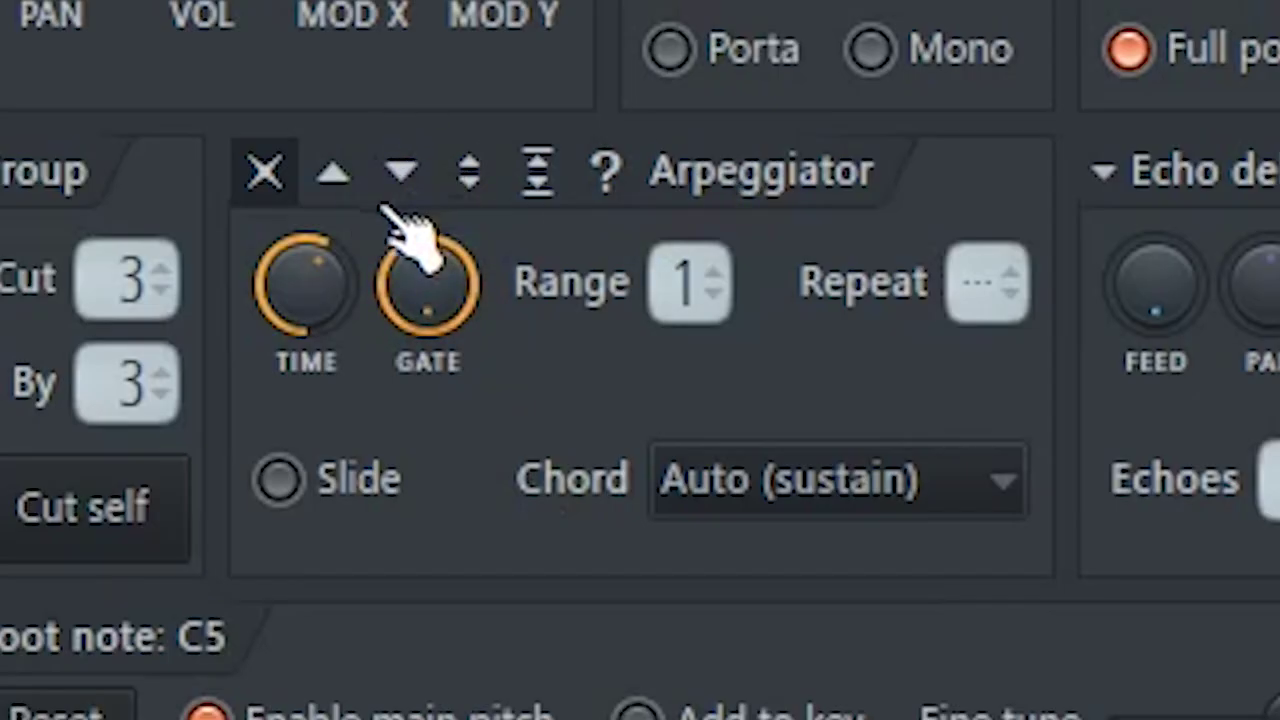
click(770, 493)
click(765, 282)
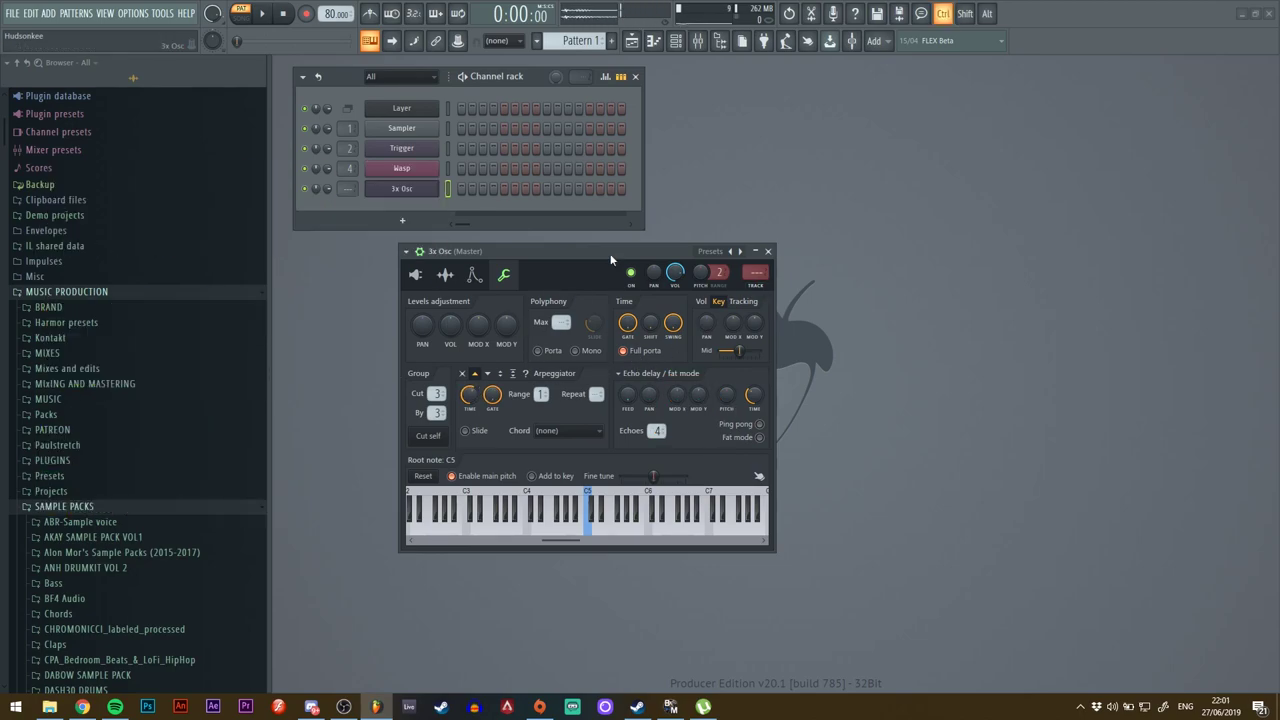
Route 3x Osc to mixer track 5 and load Fruity Fast Dist and Soundgoodizer on it.
key(F9)
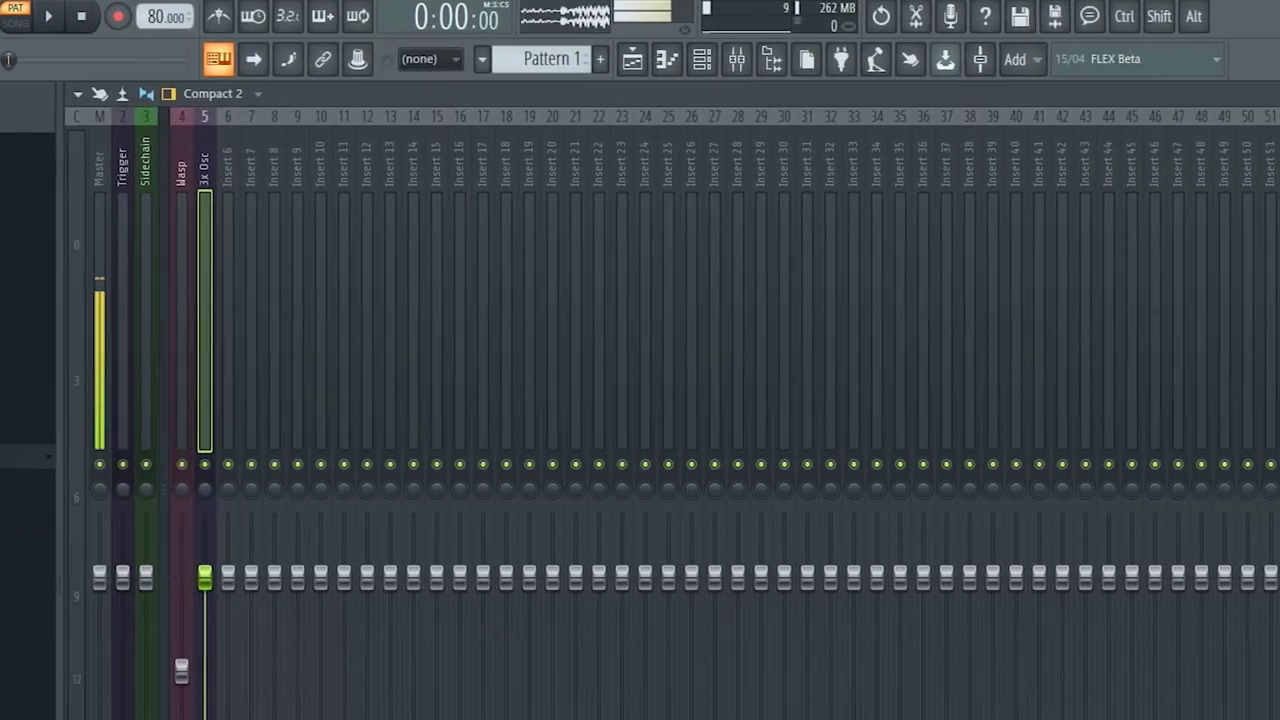
click(1240, 163)
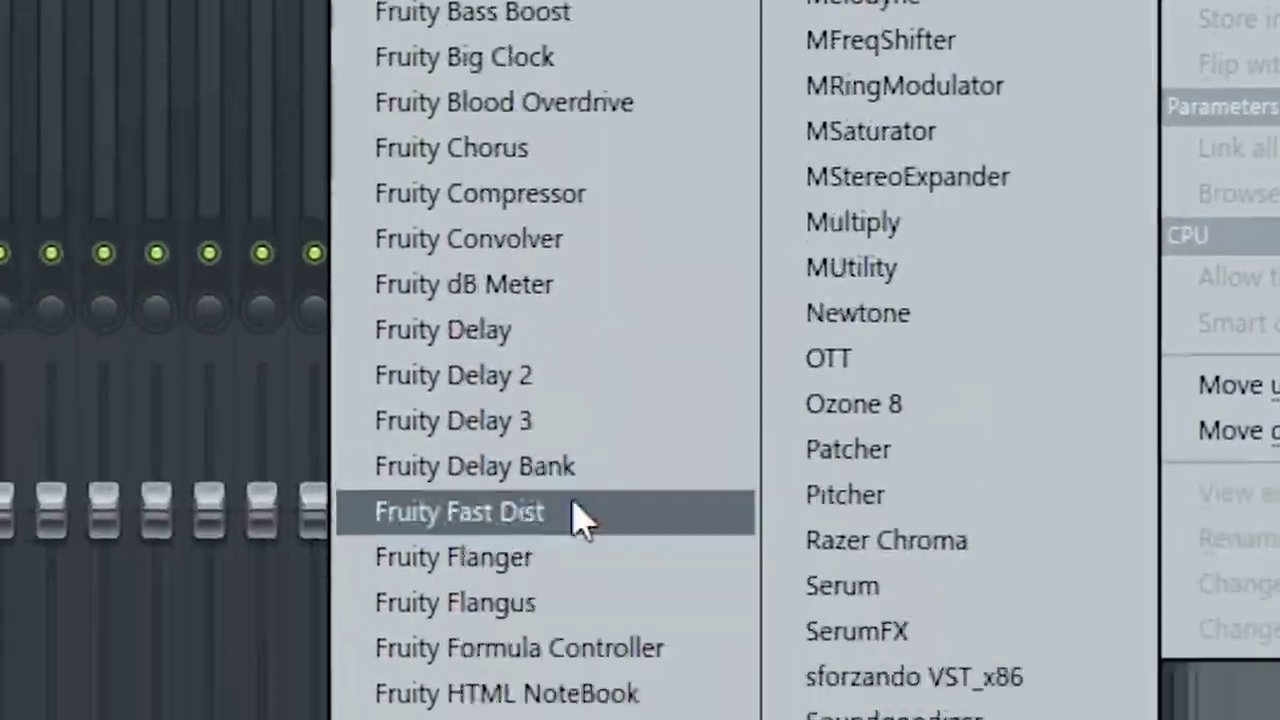
click(588, 488)
drag(167, 141, 576, 201)
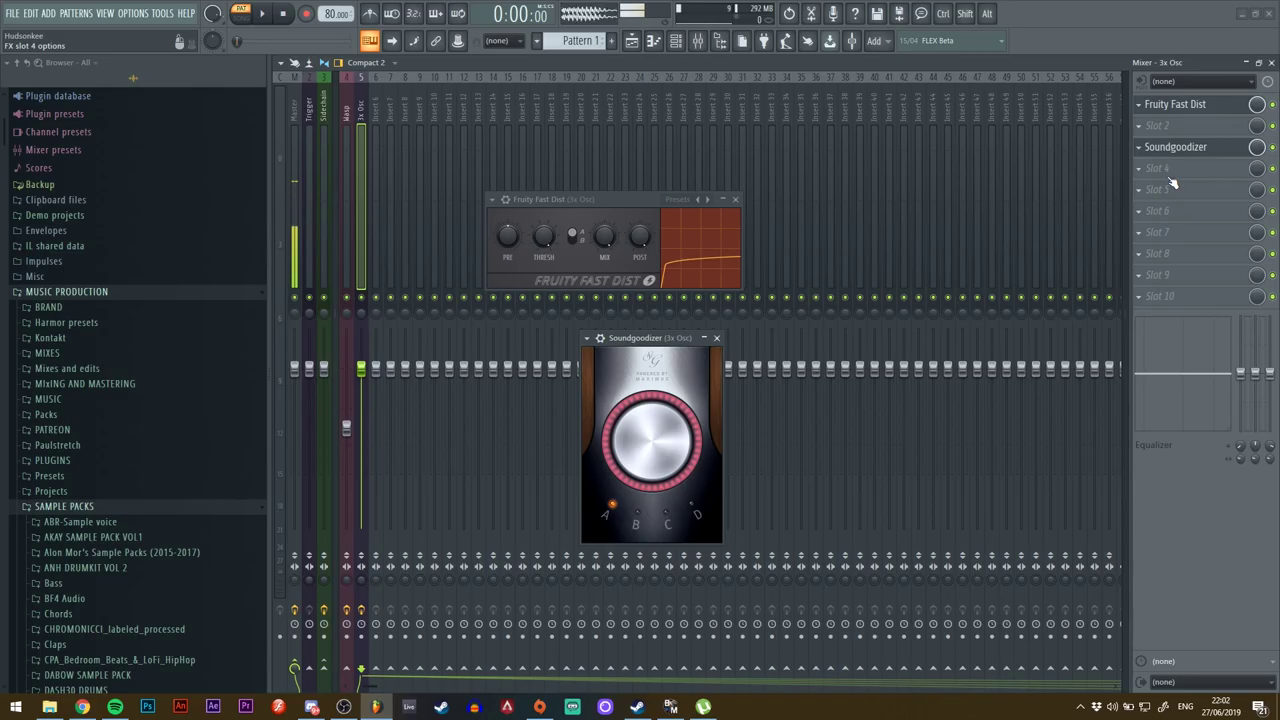
Add Fruity Parametric EQ 2 in slot 4 of the 3x Osc track and apply its "20Hz + 18kHz cut" preset.
click(1171, 181)
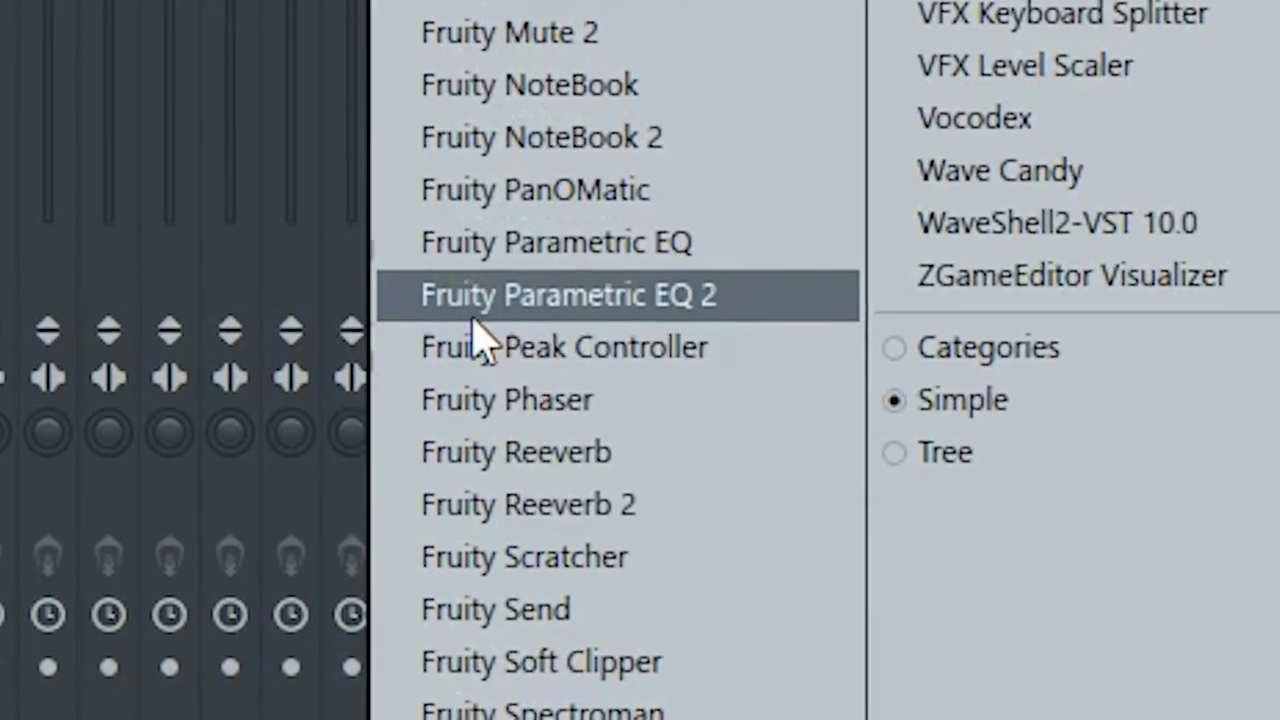
click(472, 300)
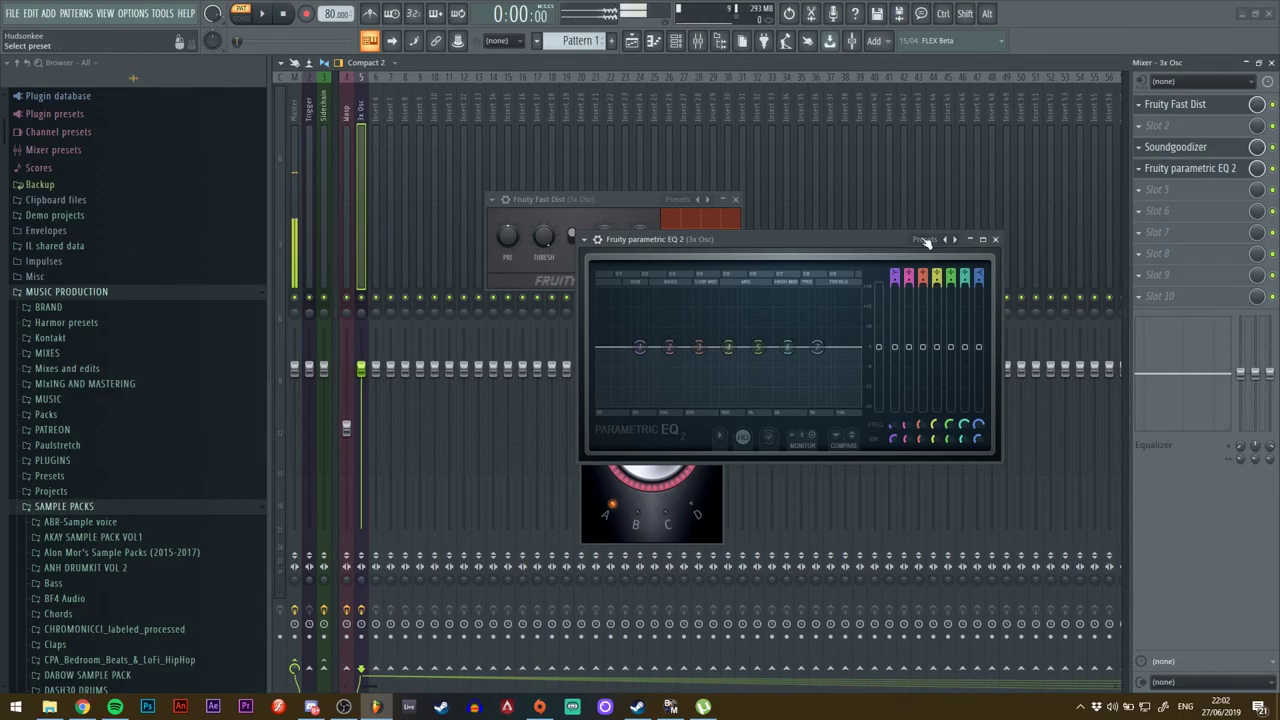
click(927, 241)
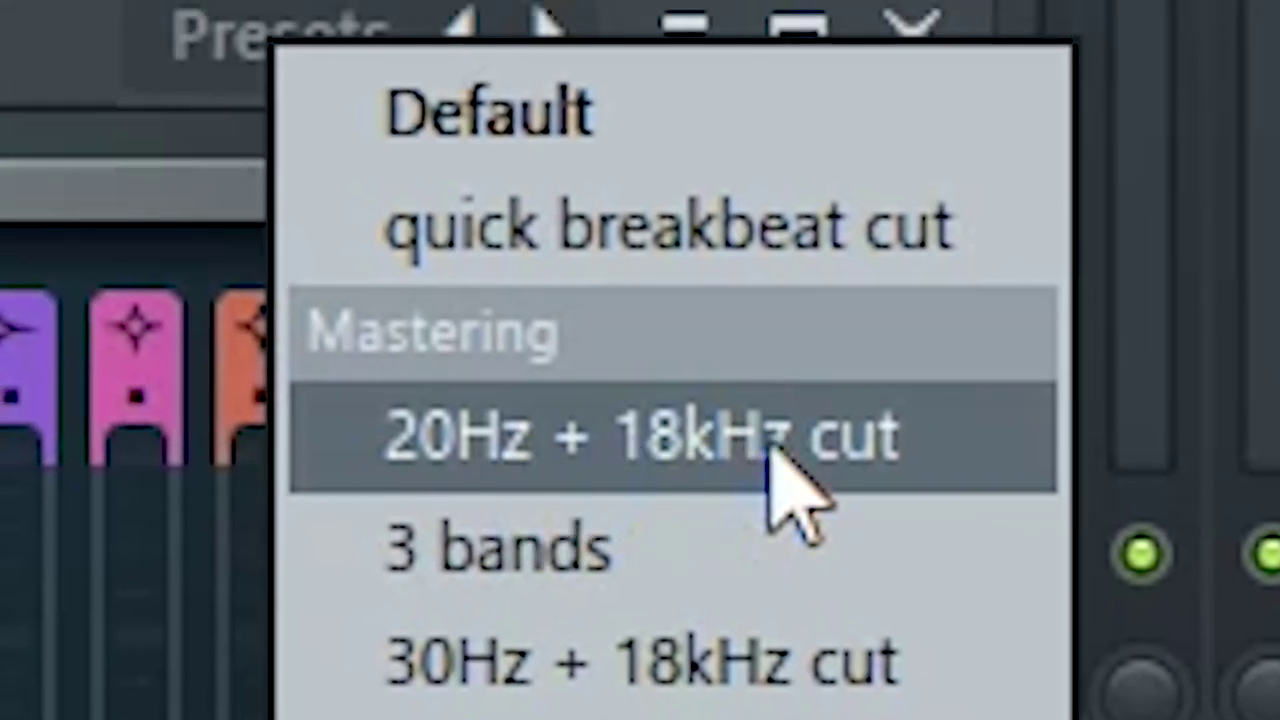
click(766, 436)
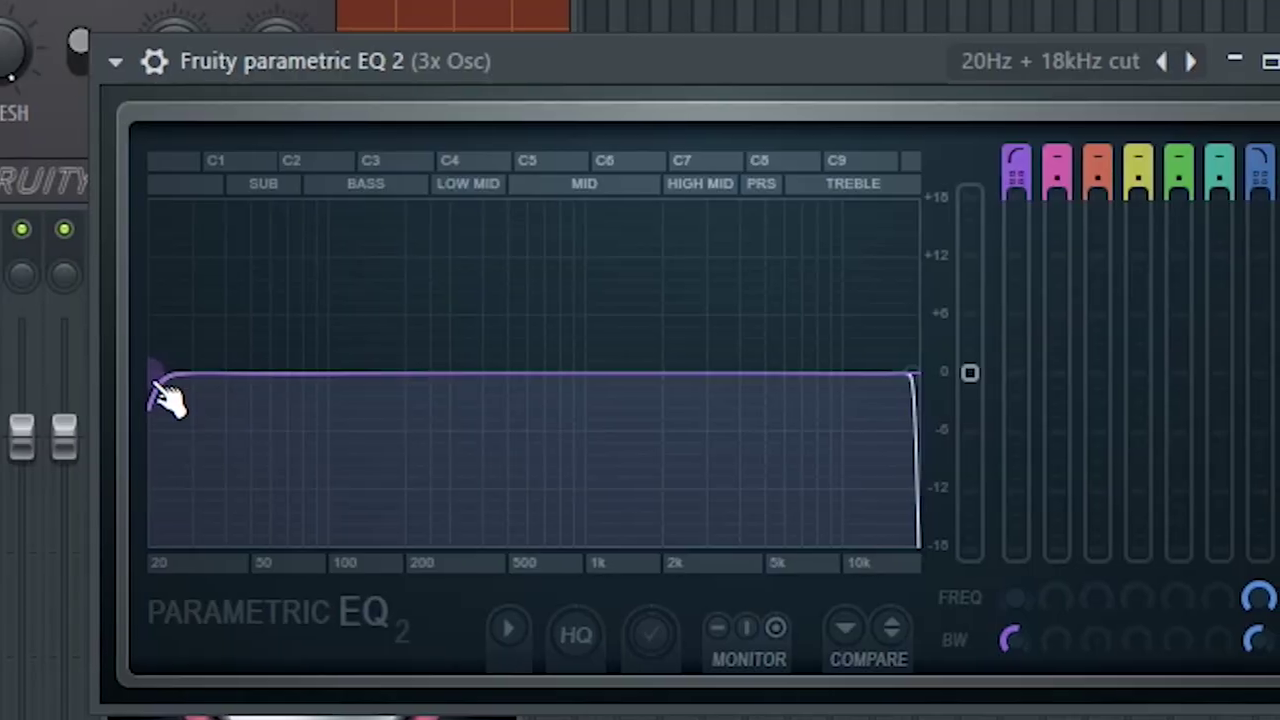
Raise the EQ's low cut to just under 50 Hz, lower the band 7 low pass to about 180 Hz, and soften its slope.
drag(602, 356, 626, 348)
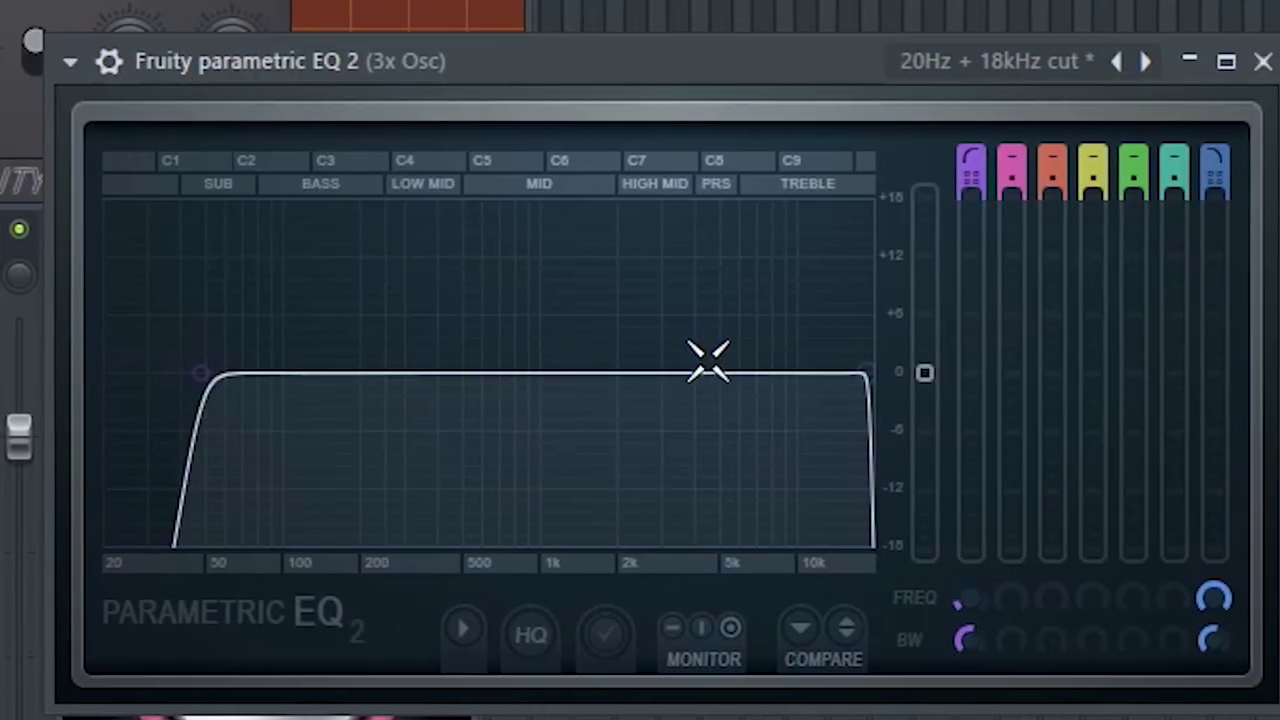
drag(865, 371, 348, 372)
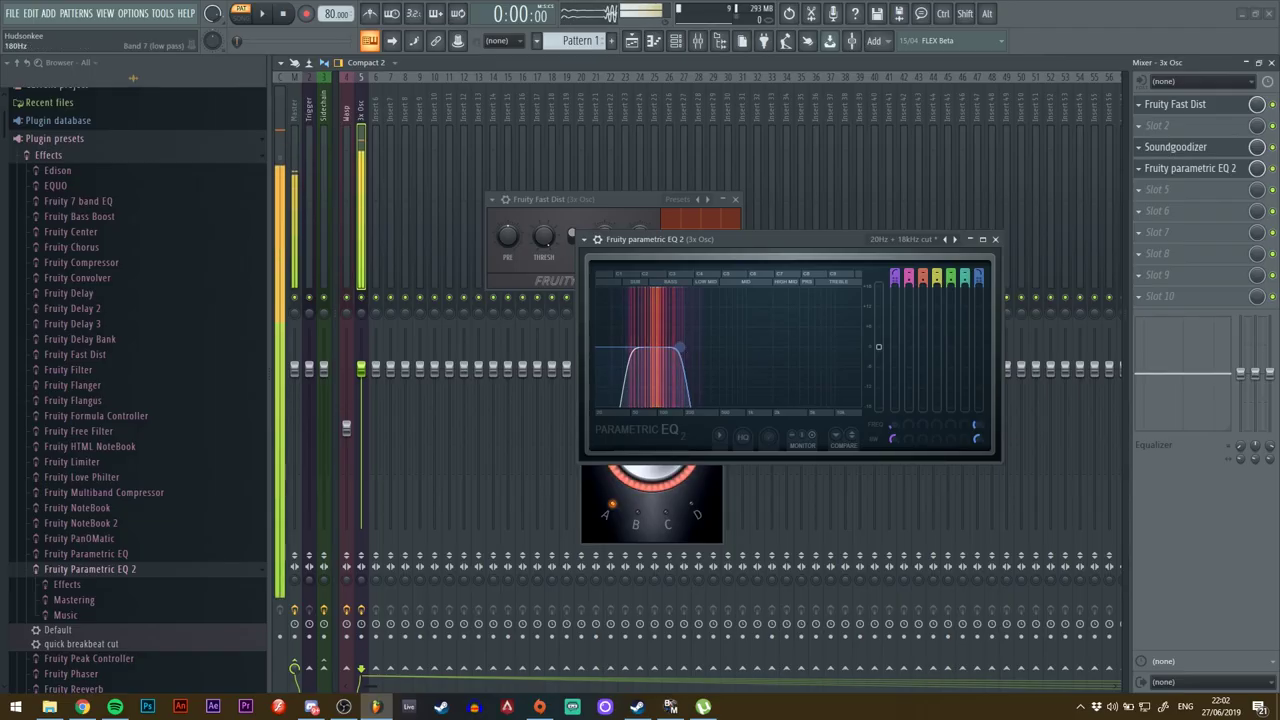
scroll(680, 347, up, 3)
key(b)
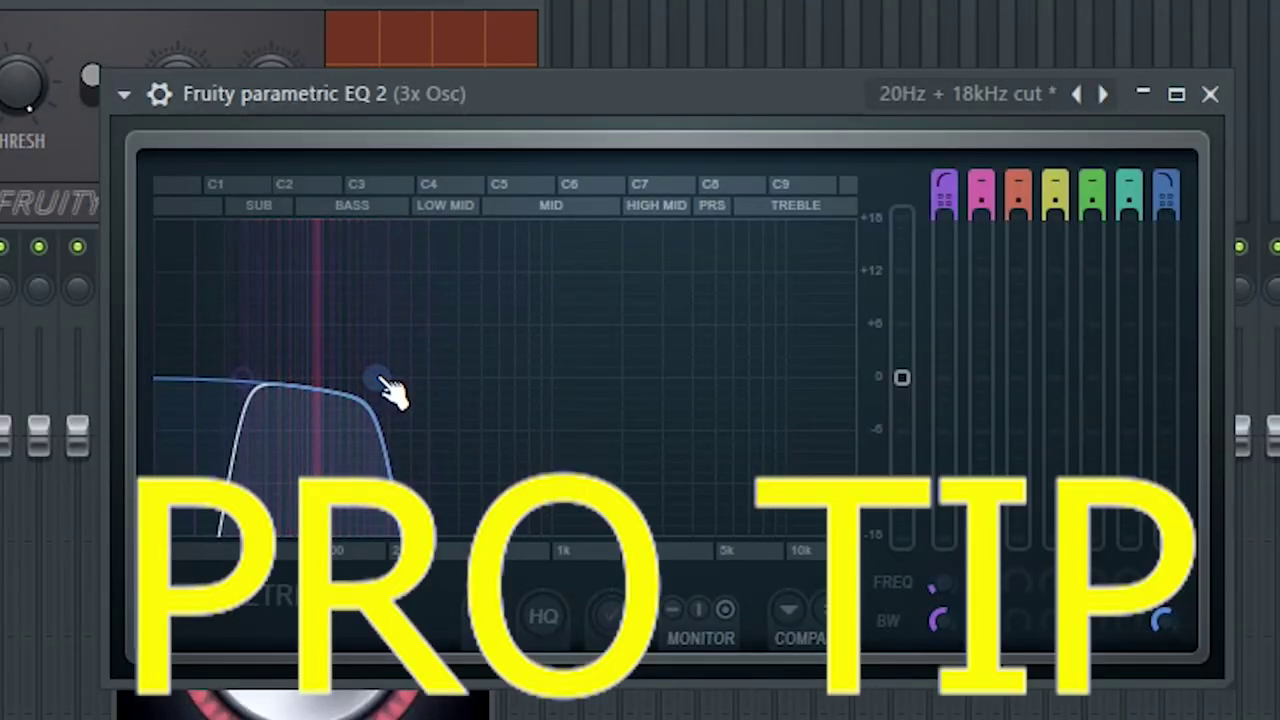
scroll(686, 352, up, 4)
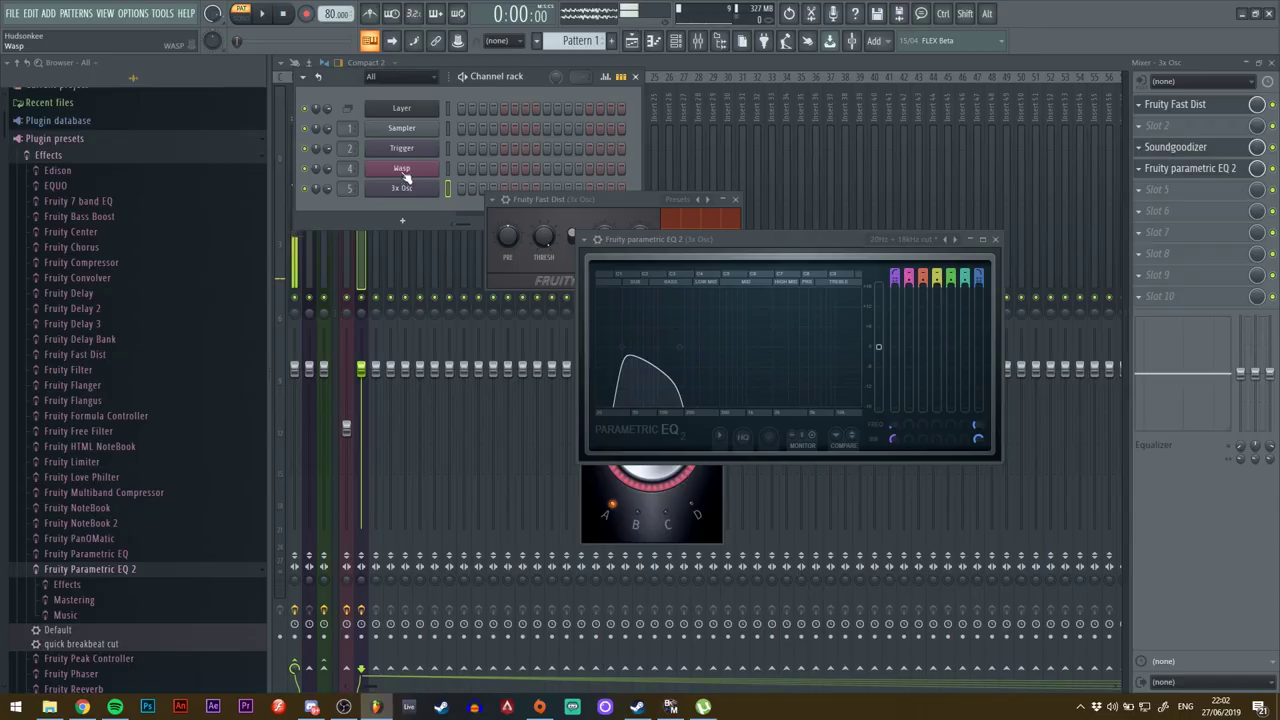
Set oscillator 2 of 3x Osc to a sawtooth wave with coarse pitch 0.
click(642, 260)
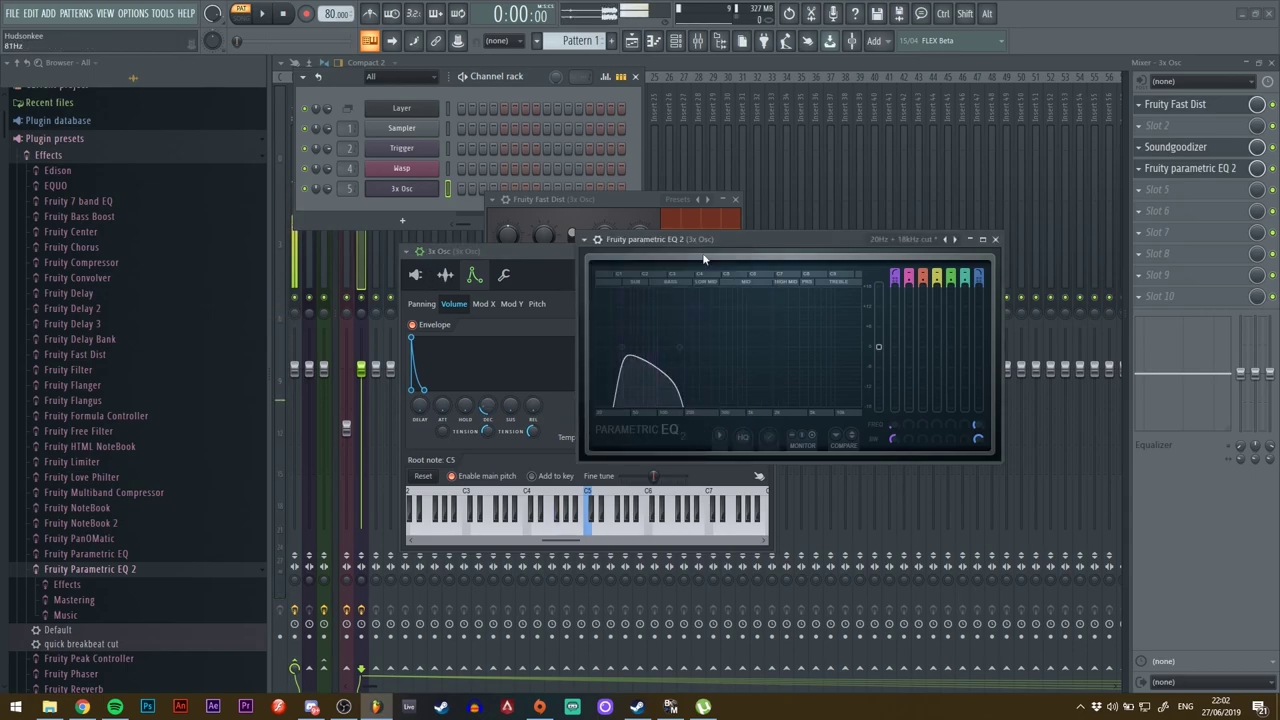
click(415, 275)
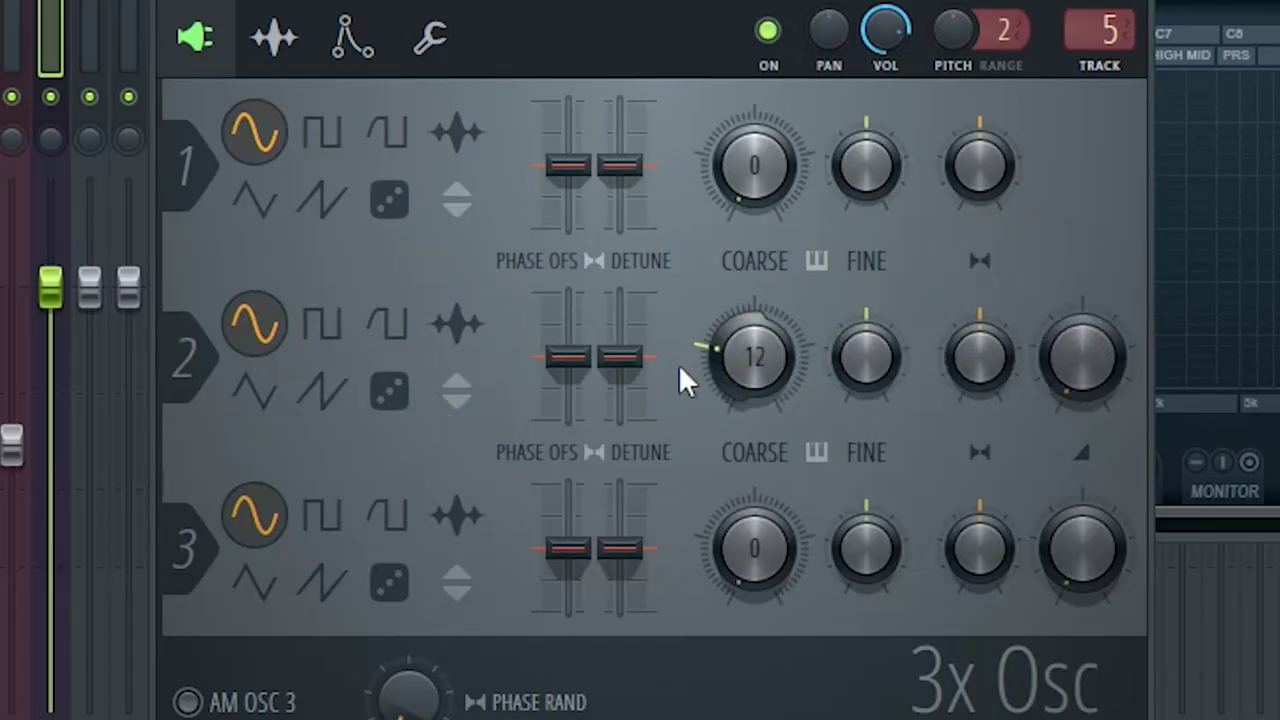
click(325, 398)
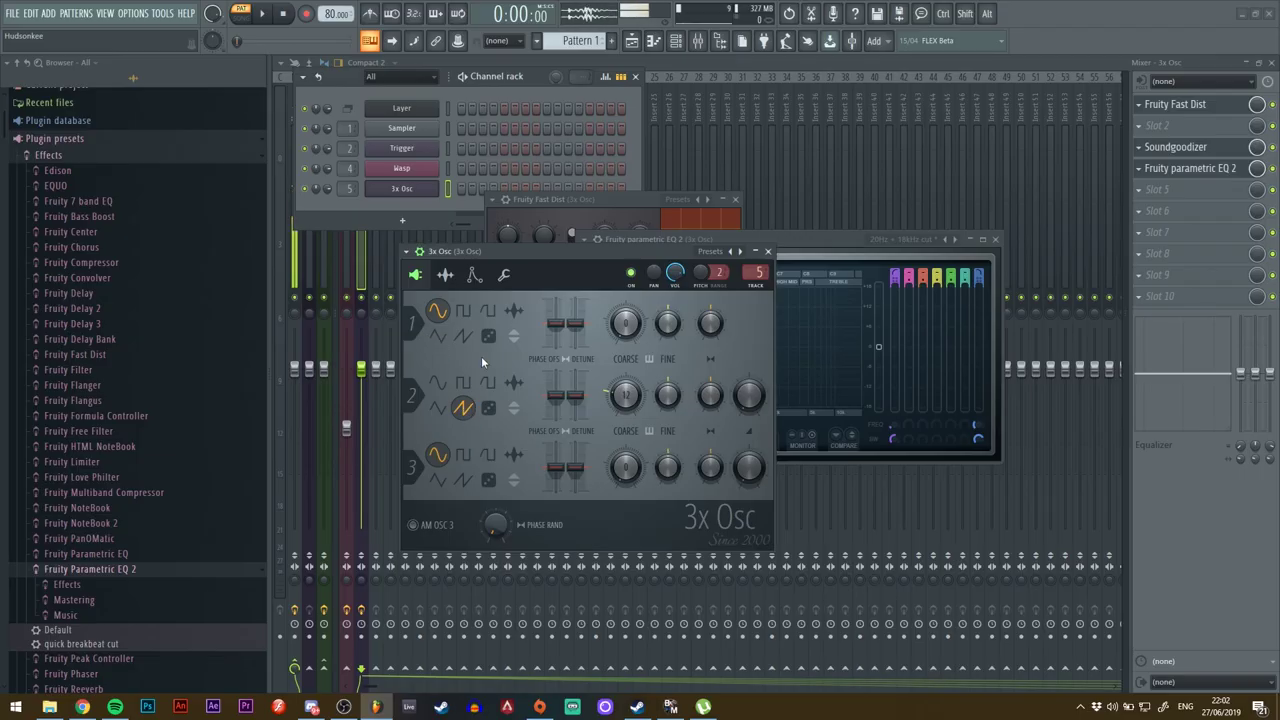
drag(630, 392, 630, 432)
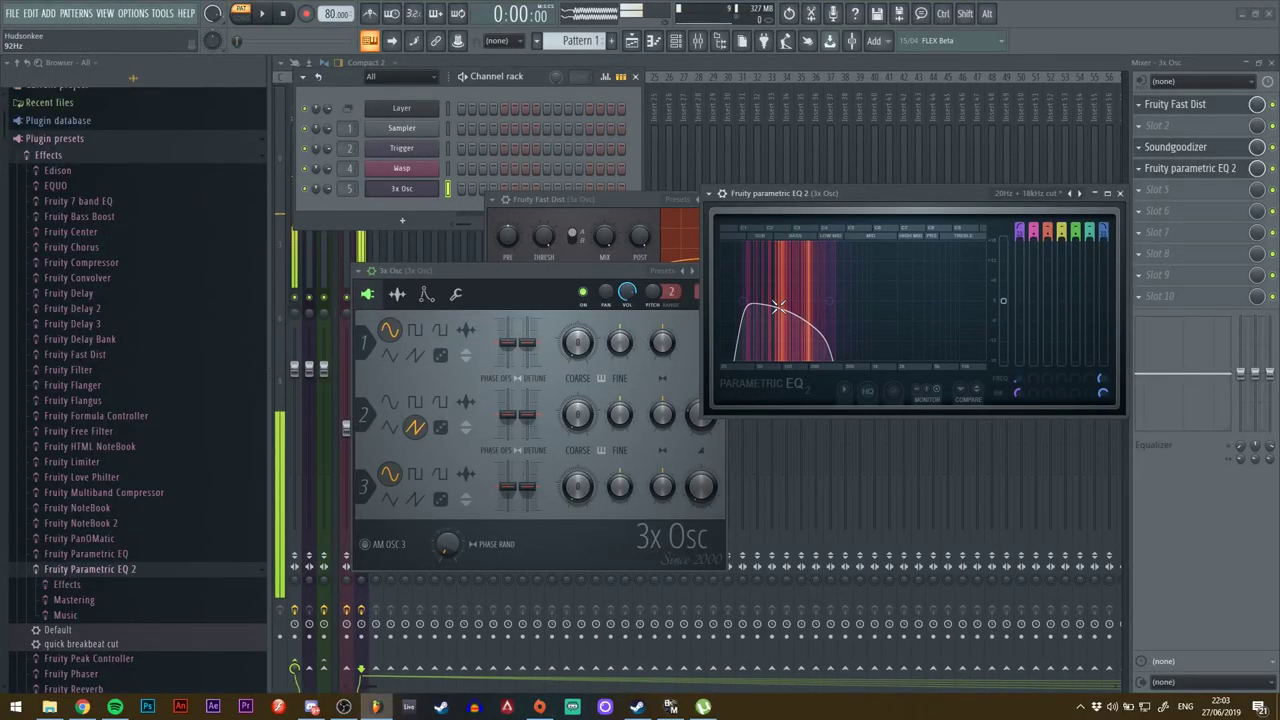
Close all open windows and open the Wasp channel's piano roll to play its chords.
key(F12)
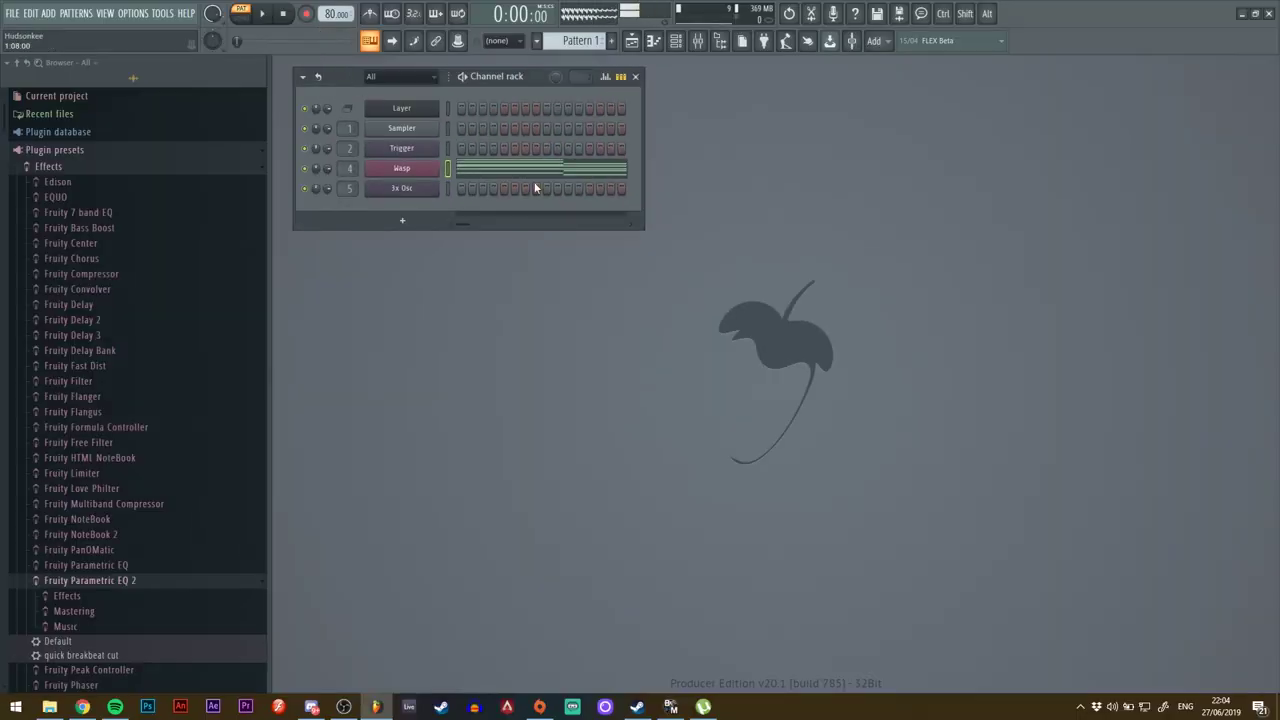
click(535, 172)
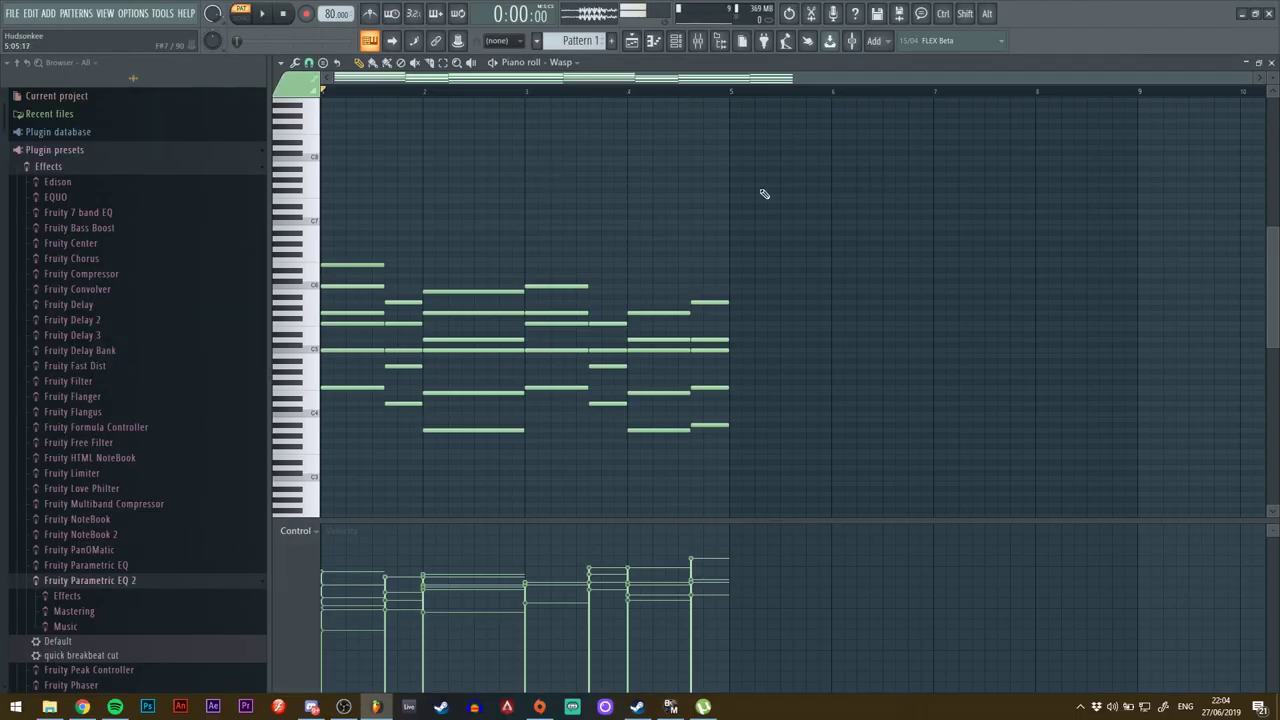
scroll(761, 350, down, 1)
key(space)
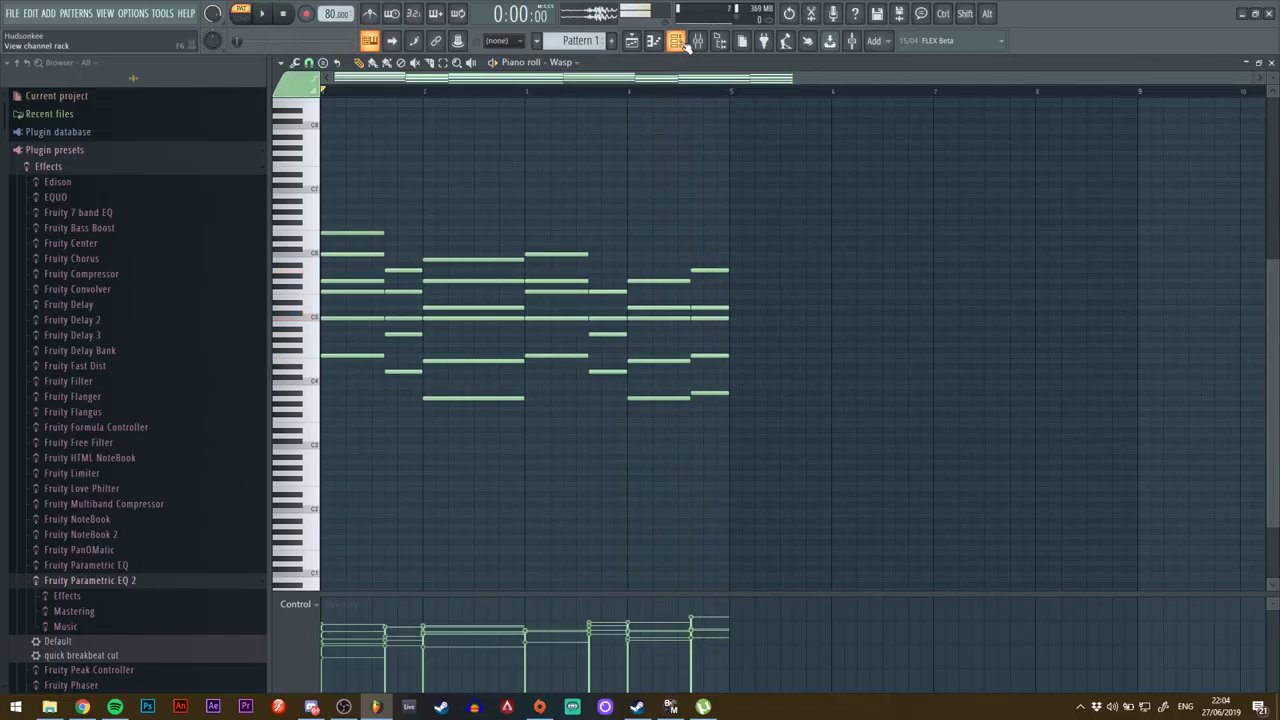
Select the lowest note of each of the seven Wasp chords and copy them.
key(ctrl)
ctrl+click(362, 356)
ctrl+shift+click(403, 371)
ctrl+shift+click(459, 398)
ctrl+shift+click(543, 356)
ctrl+shift+click(598, 371)
drag(659, 396, 689, 417)
drag(1268, 560, 1084, 611)
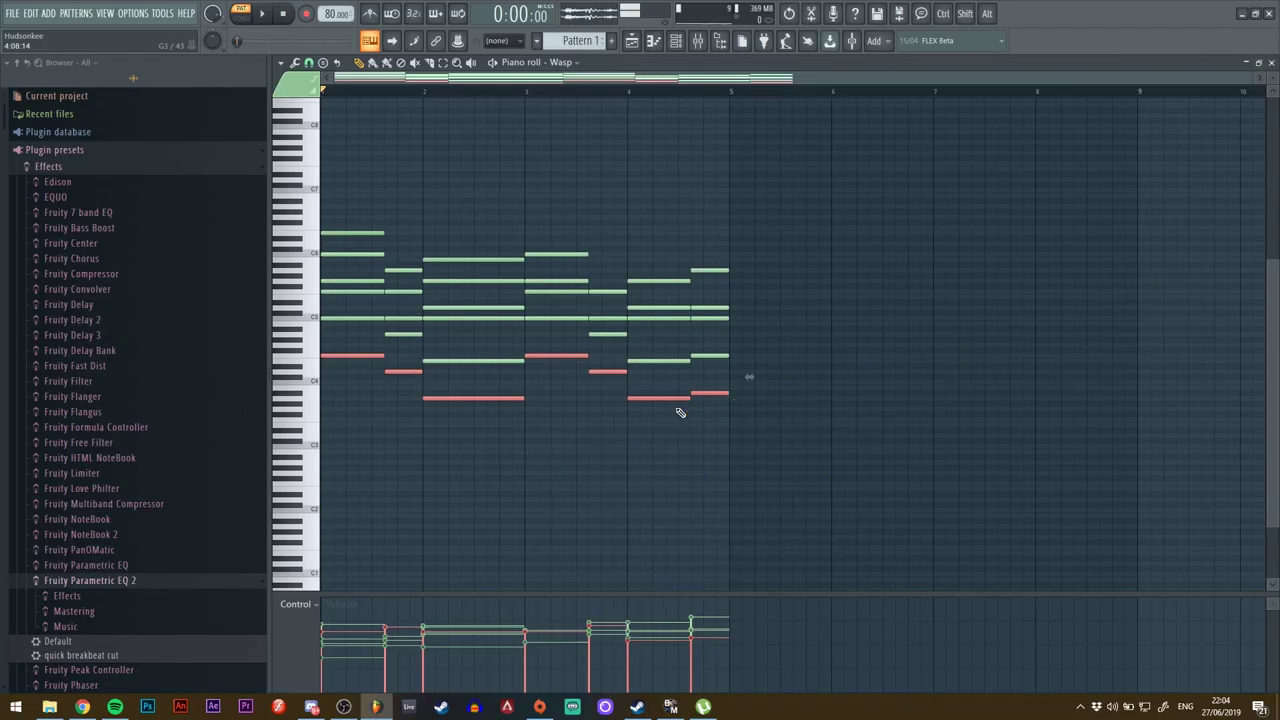
Paste the copied bass notes into the 3x Osc channel's piano roll and close it.
key(Escape)
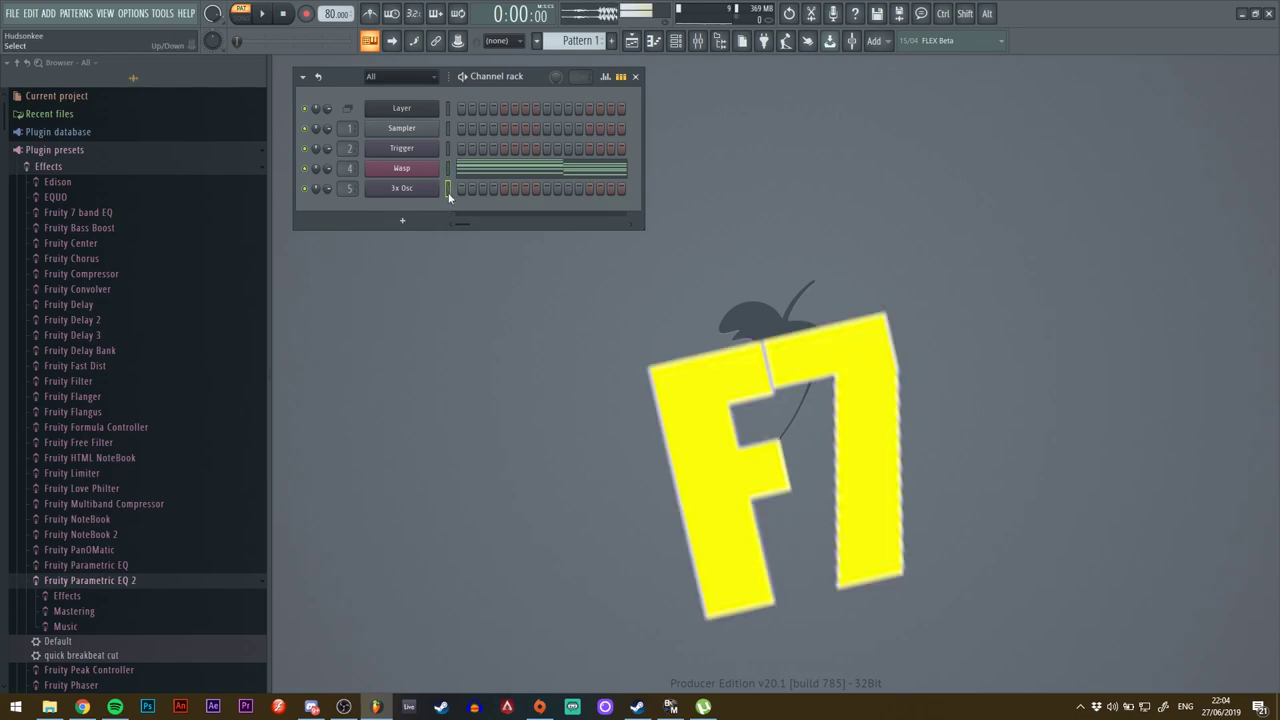
key(F7)
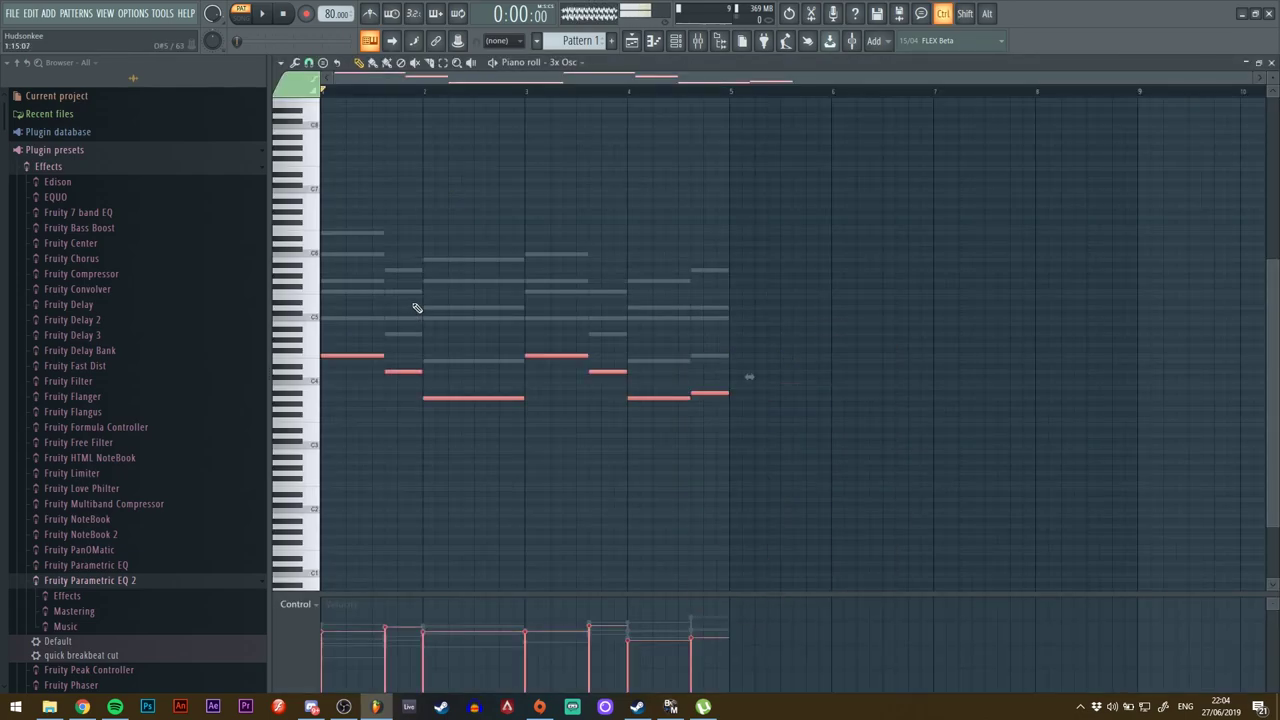
key(F7)
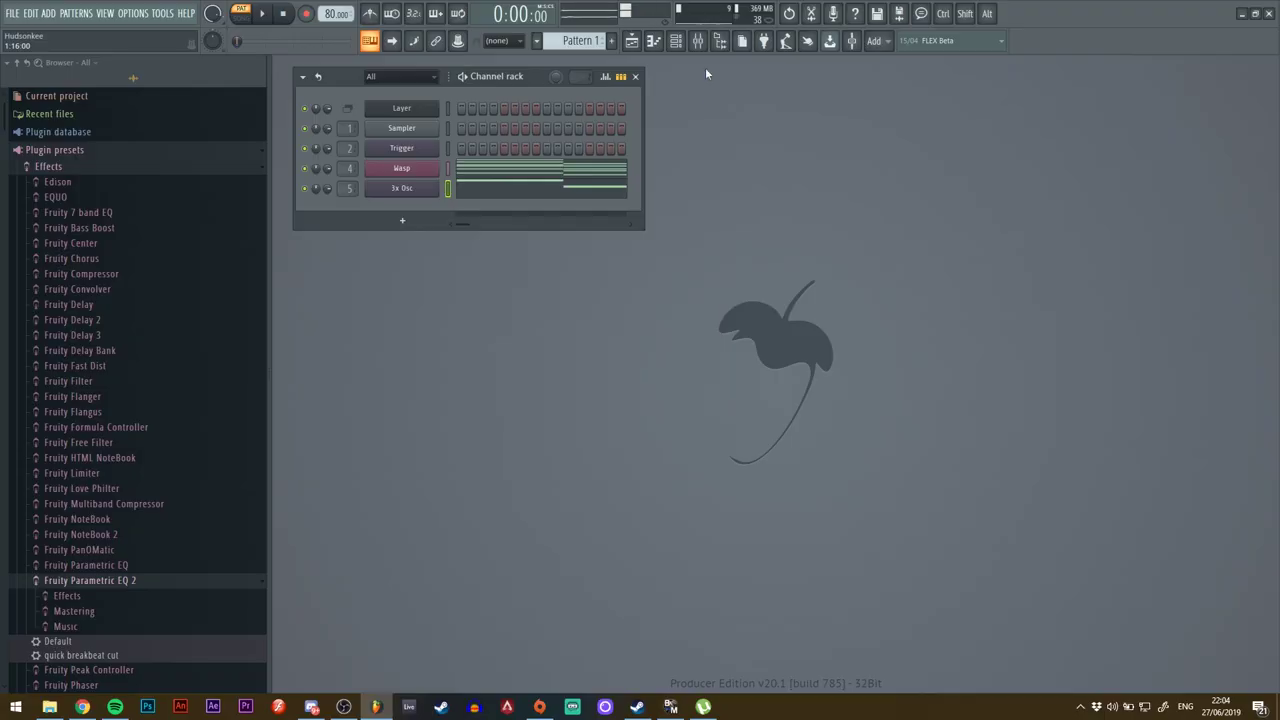
Lower the 3x Osc mixer fader to about the Wasp track's level and play the pattern.
key(F9)
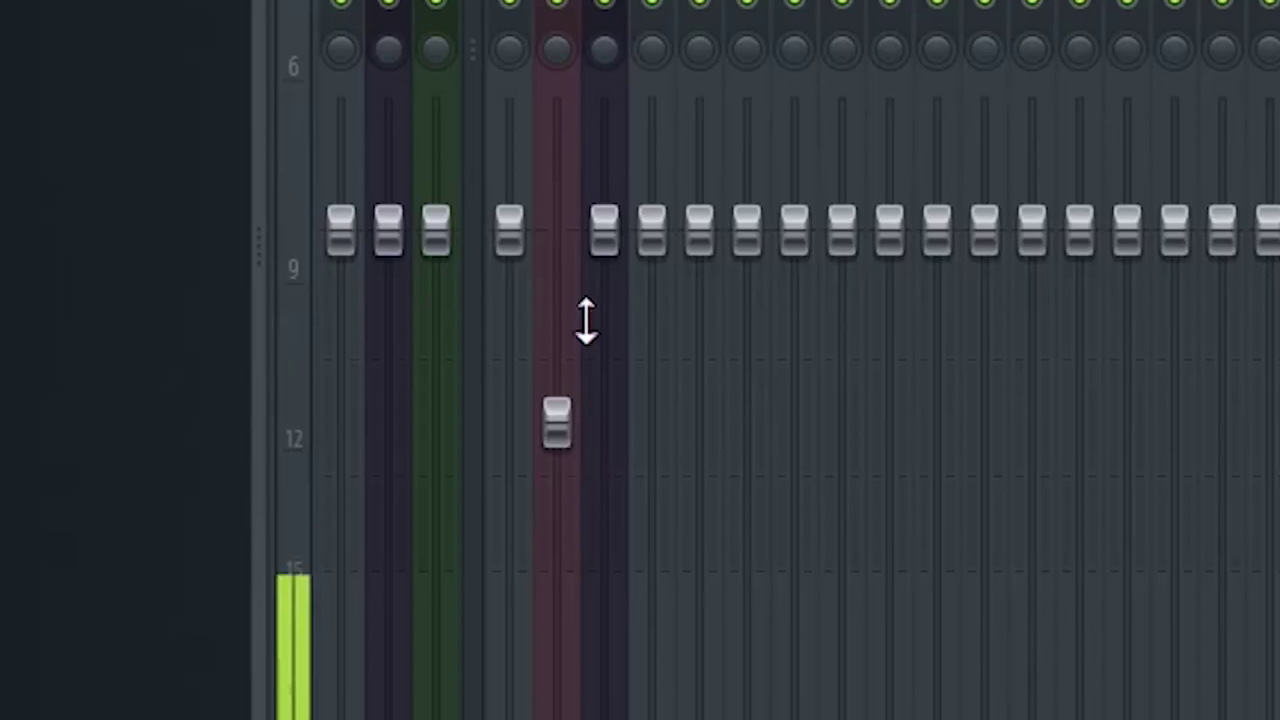
drag(375, 369, 378, 428)
key(space)
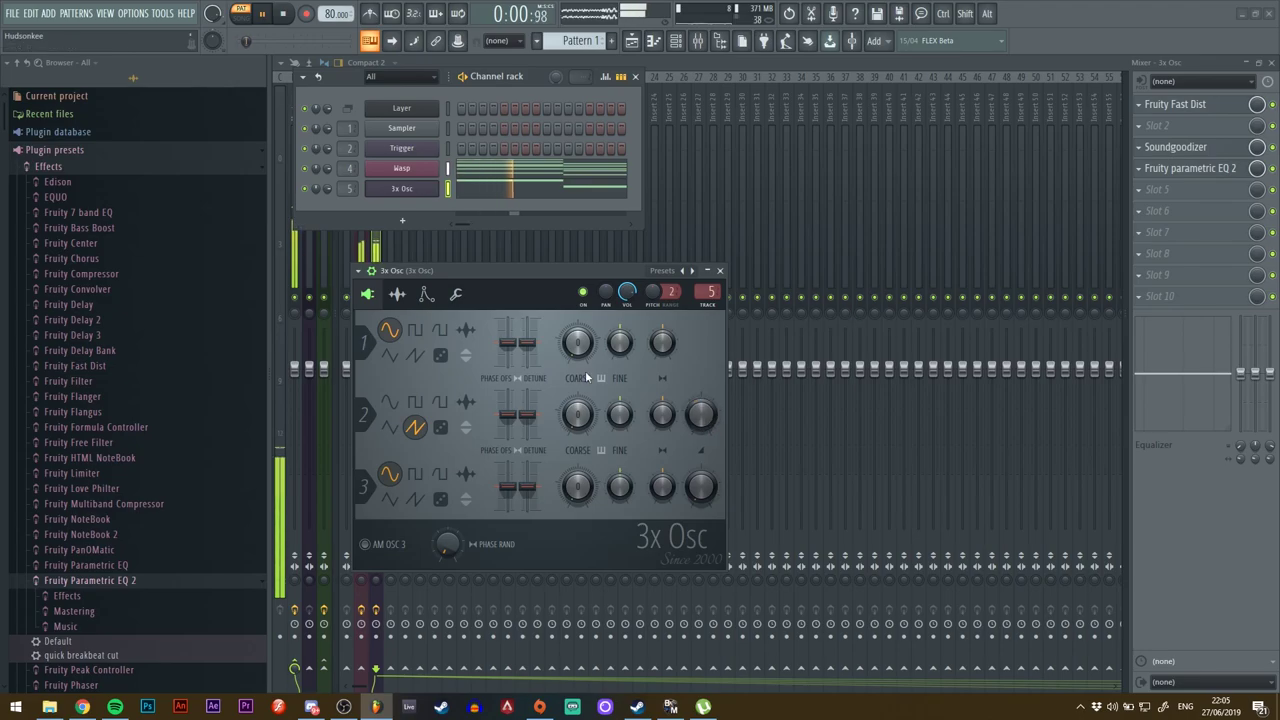
Raise oscillator 2's mix level with the track's parametric EQ open for comparison, and bring up the 3x Osc volume envelope.
click(425, 294)
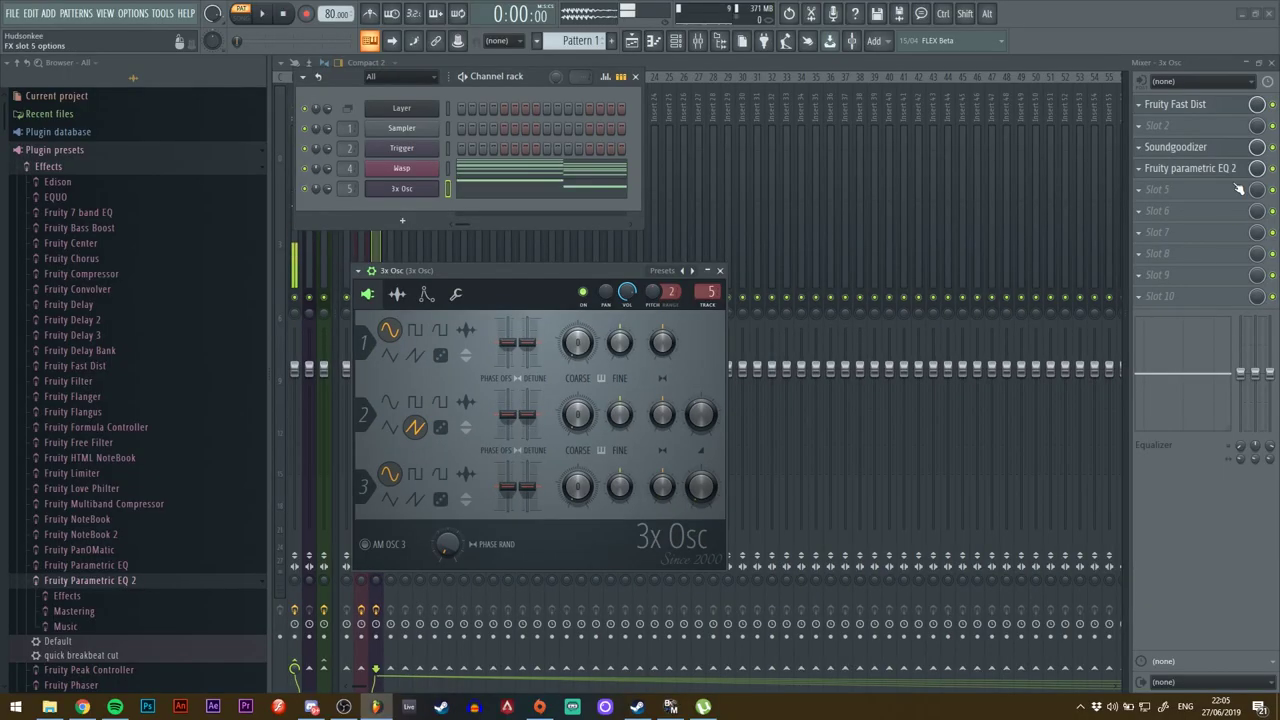
click(1200, 168)
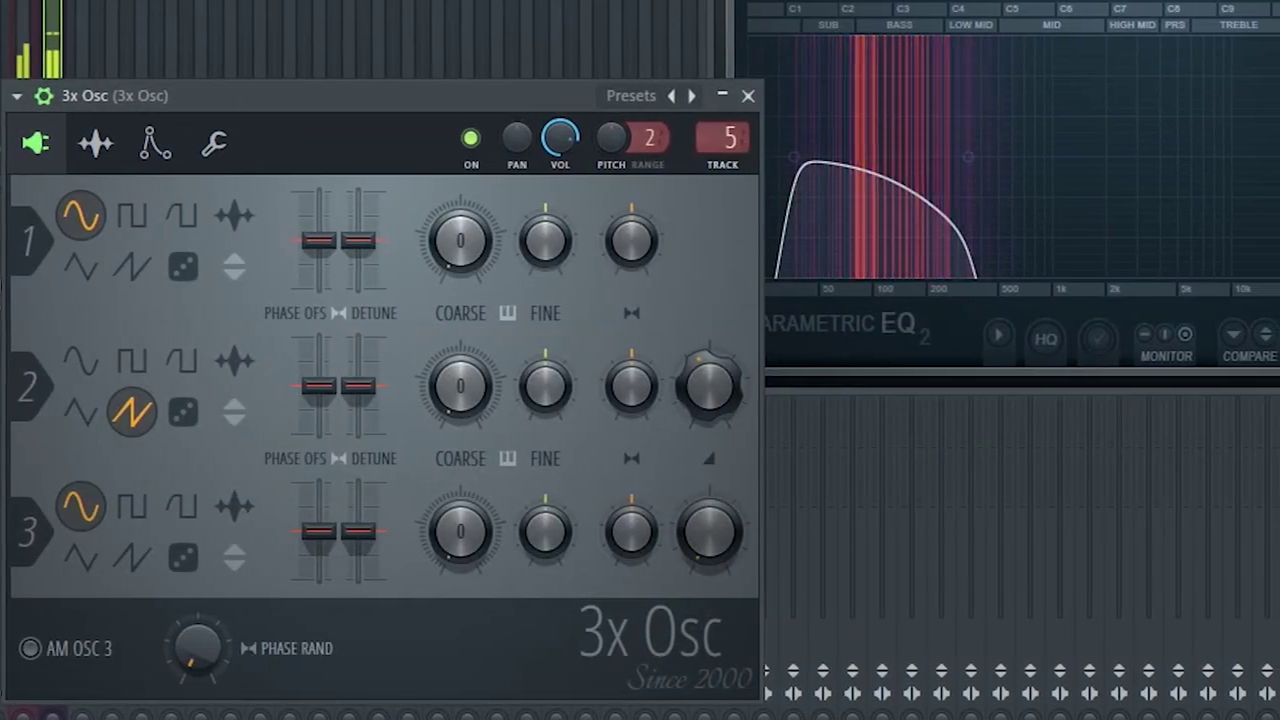
click(40, 142)
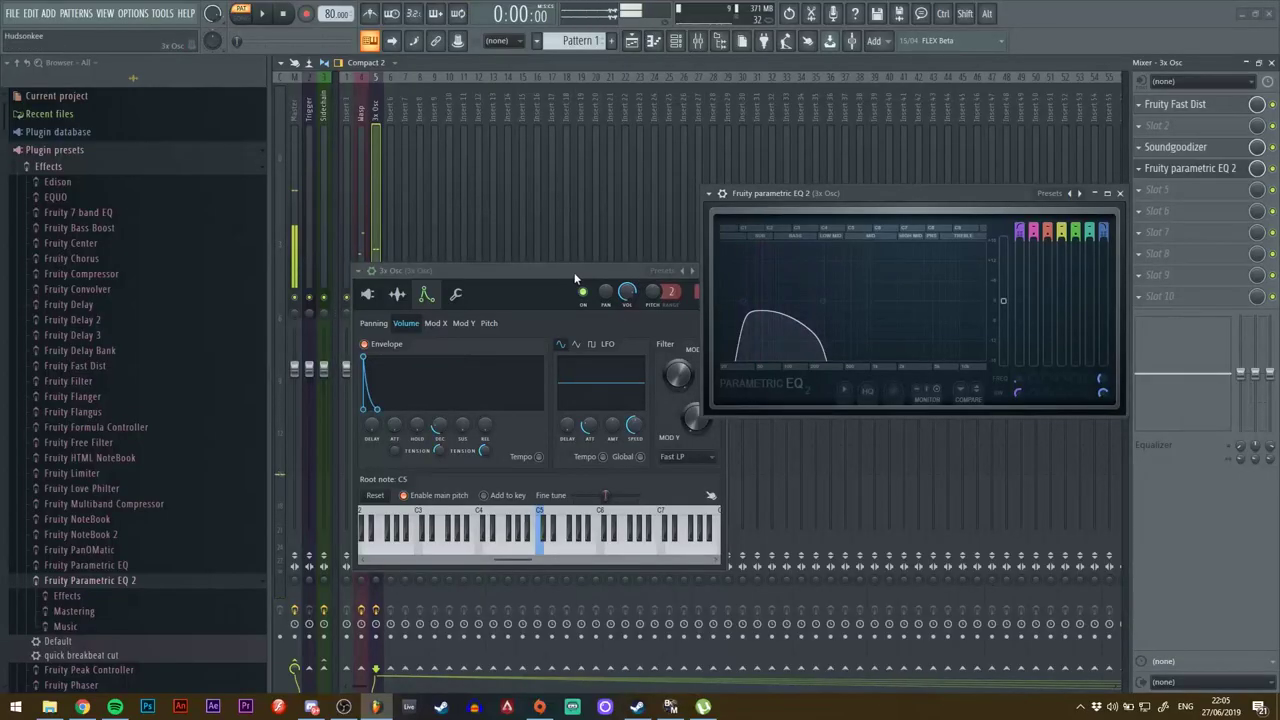
drag(575, 275, 536, 278)
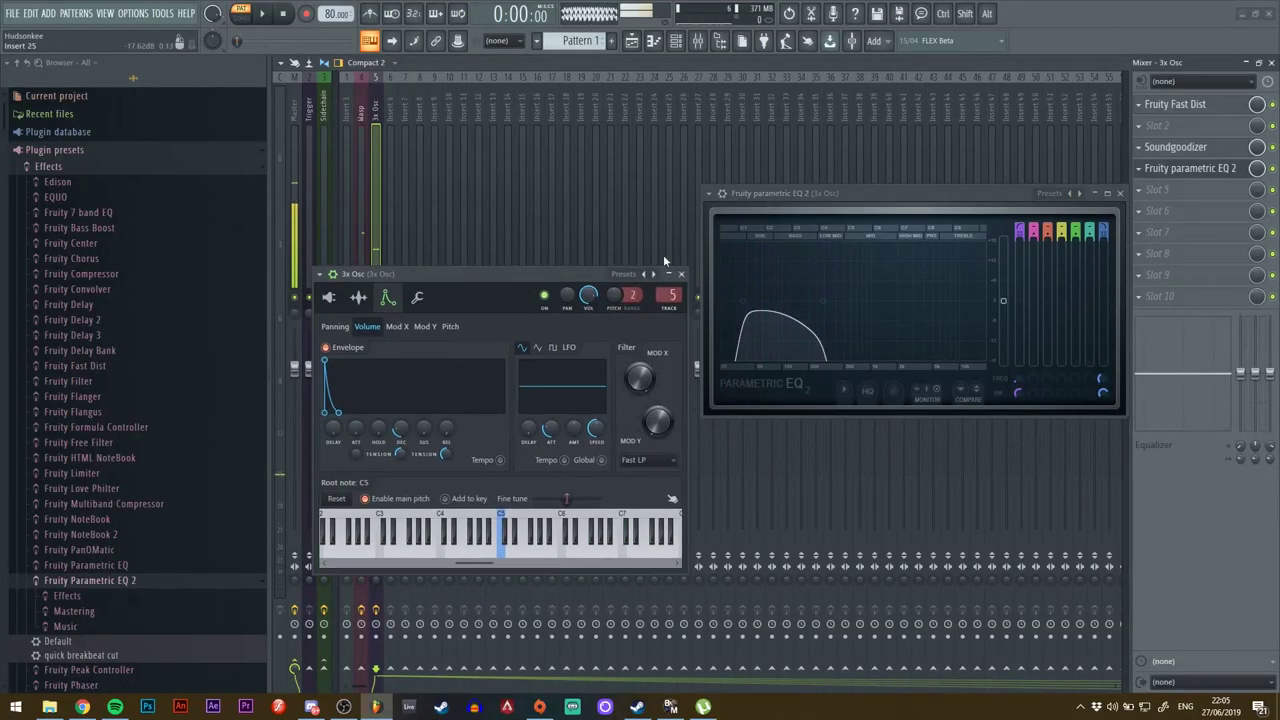
Close the 3x Osc settings and open the Oneshots folder of the Laxcity Sample Pack in the browser.
click(682, 274)
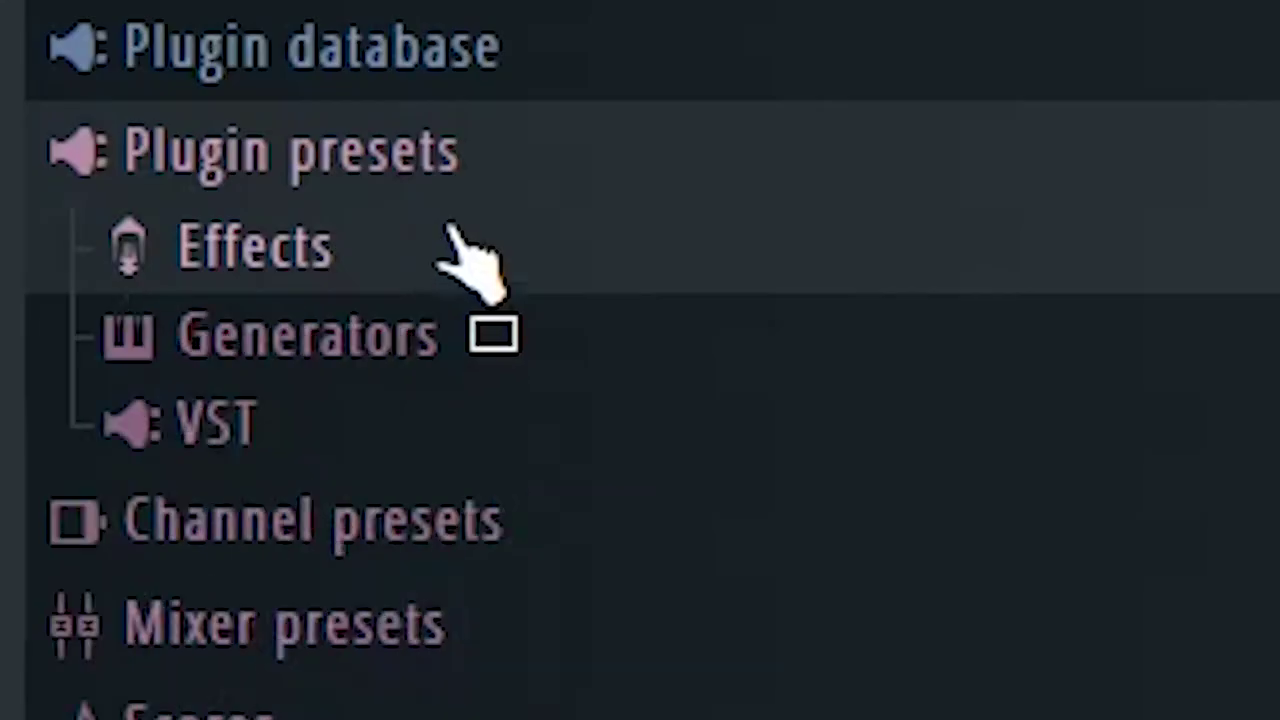
scroll(70, 170, down, 8)
scroll(380, 285, up, 8)
scroll(543, 331, down, 4)
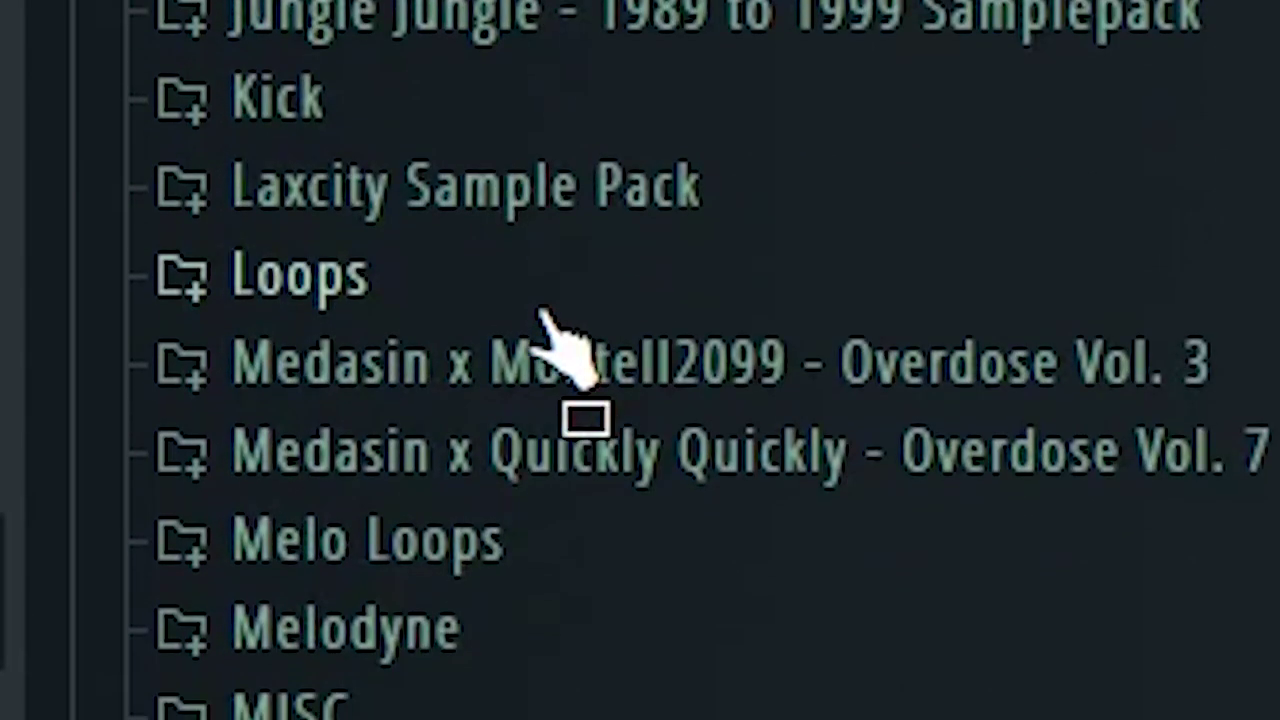
scroll(470, 320, down, 4)
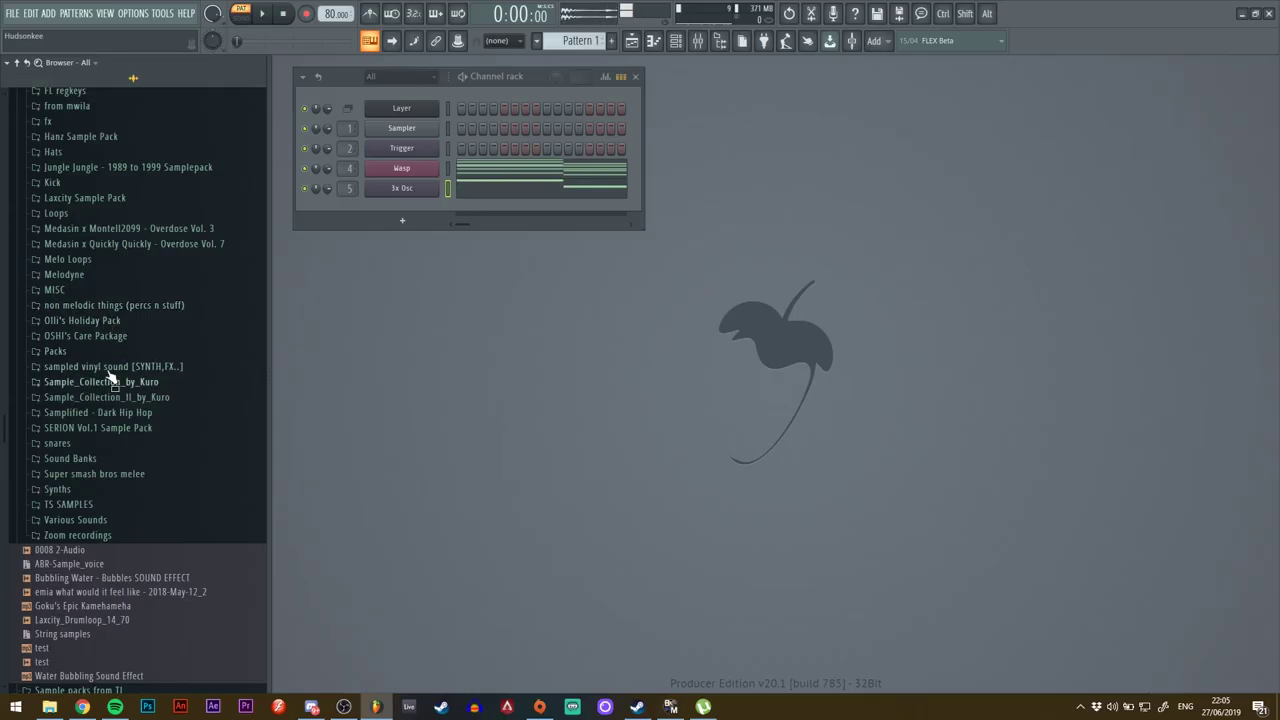
scroll(110, 376, up, 7)
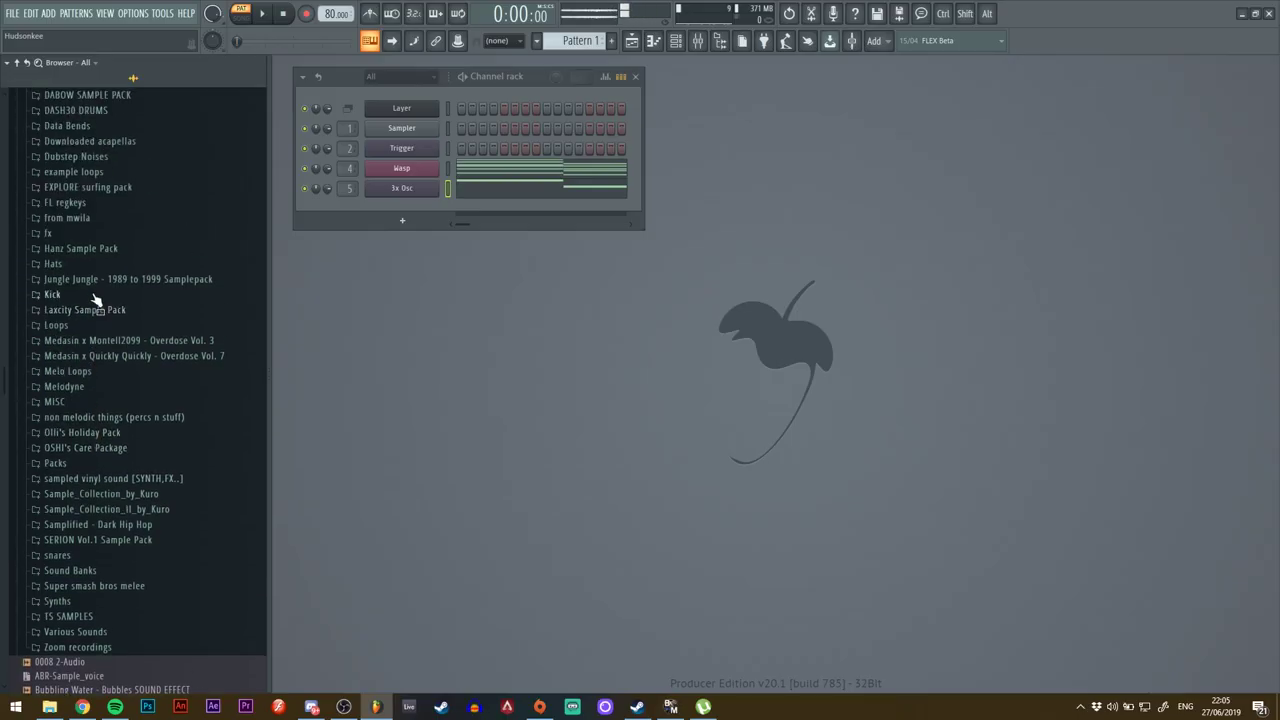
click(85, 309)
click(88, 386)
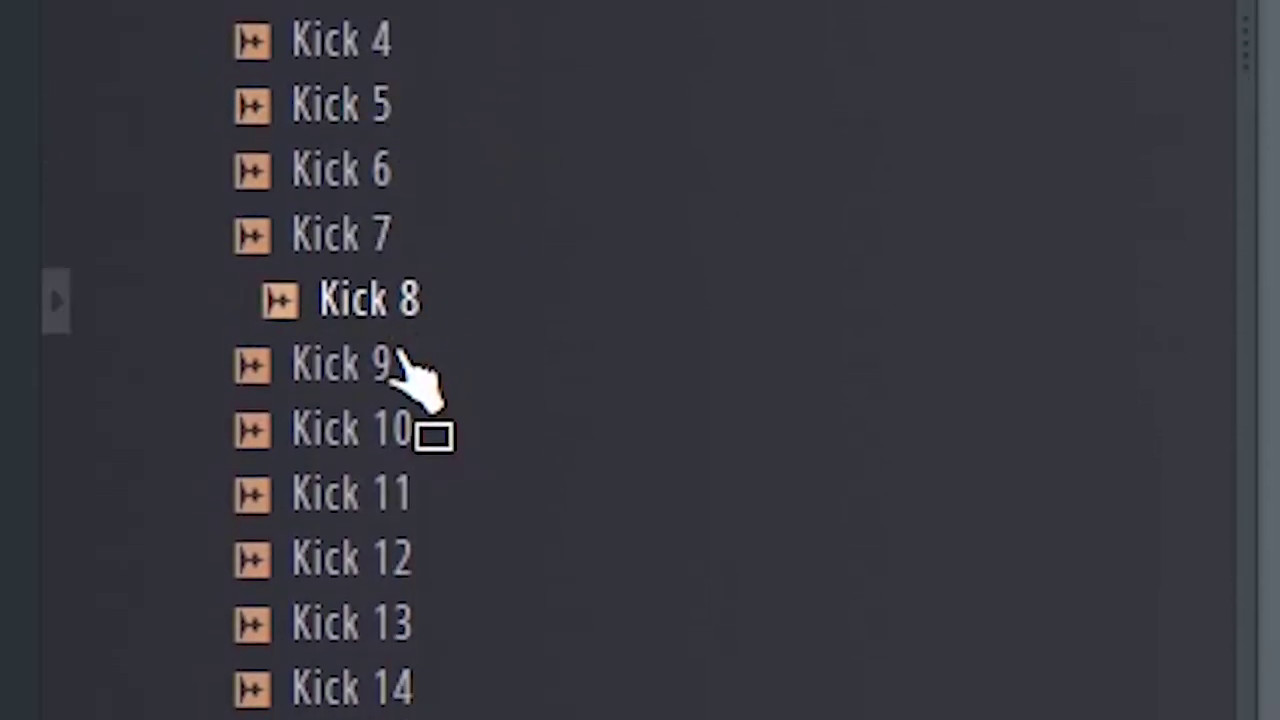
Audition several kick one-shots and load Kick 26 into a new channel.
scroll(92, 410, down, 10)
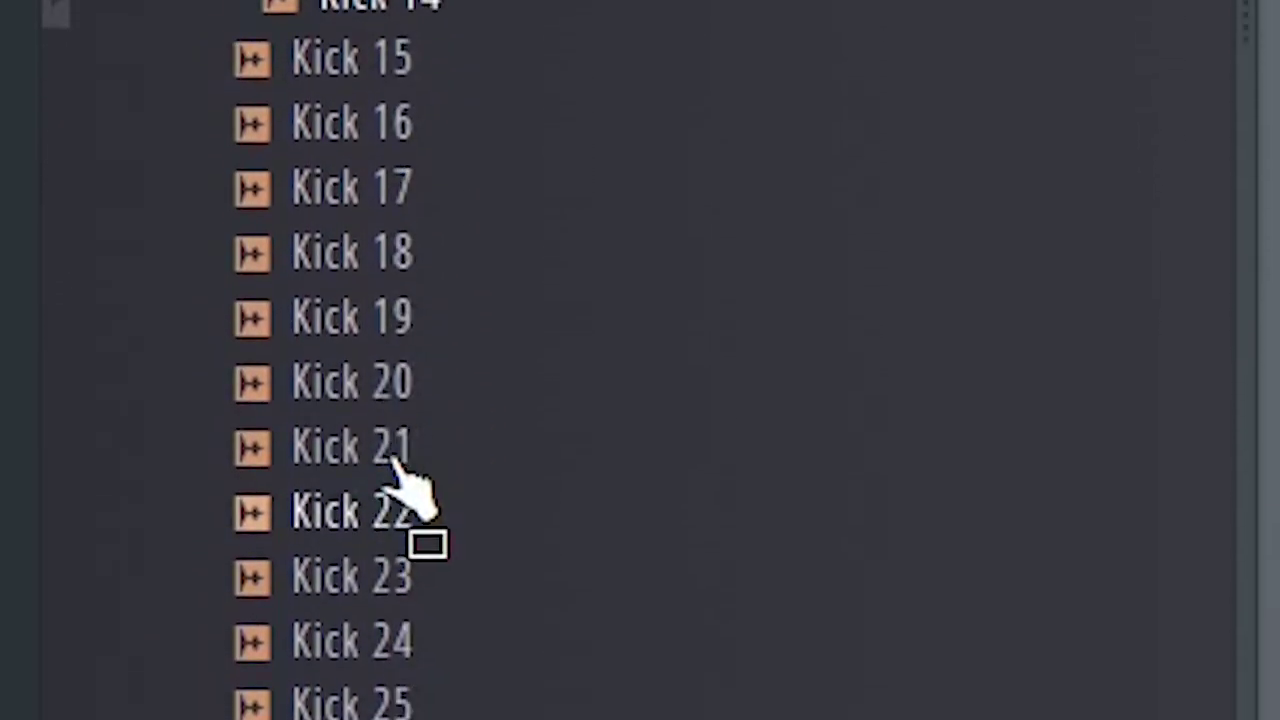
click(385, 253)
click(390, 577)
drag(380, 689, 420, 210)
click(500, 558)
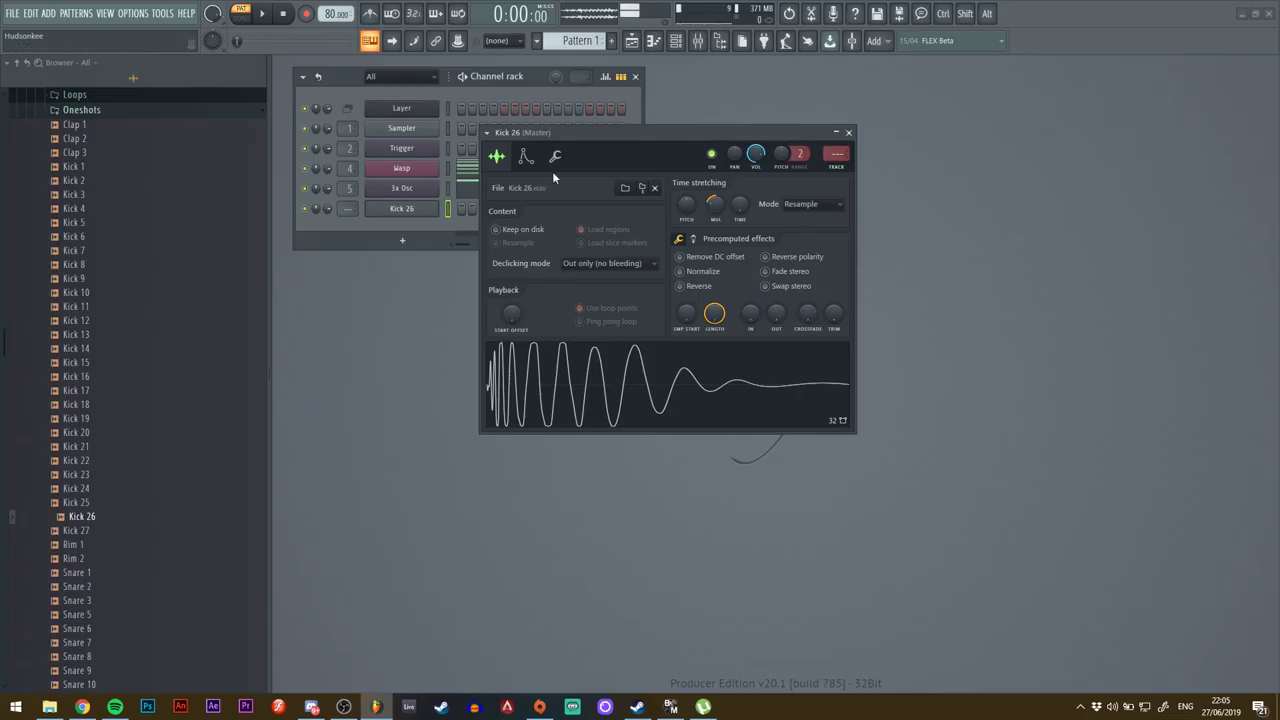
Set Kick 26's arpeggiator direction to up with chord (none), and close the channel settings.
click(556, 158)
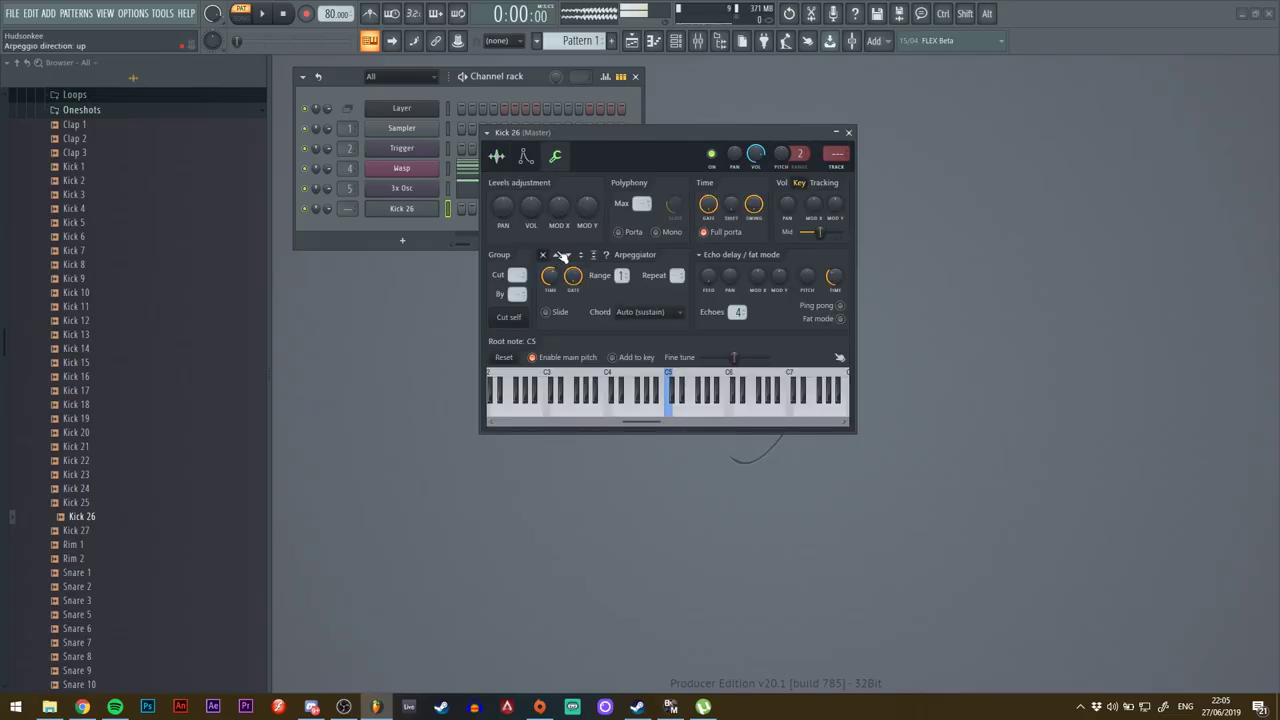
click(633, 312)
click(630, 59)
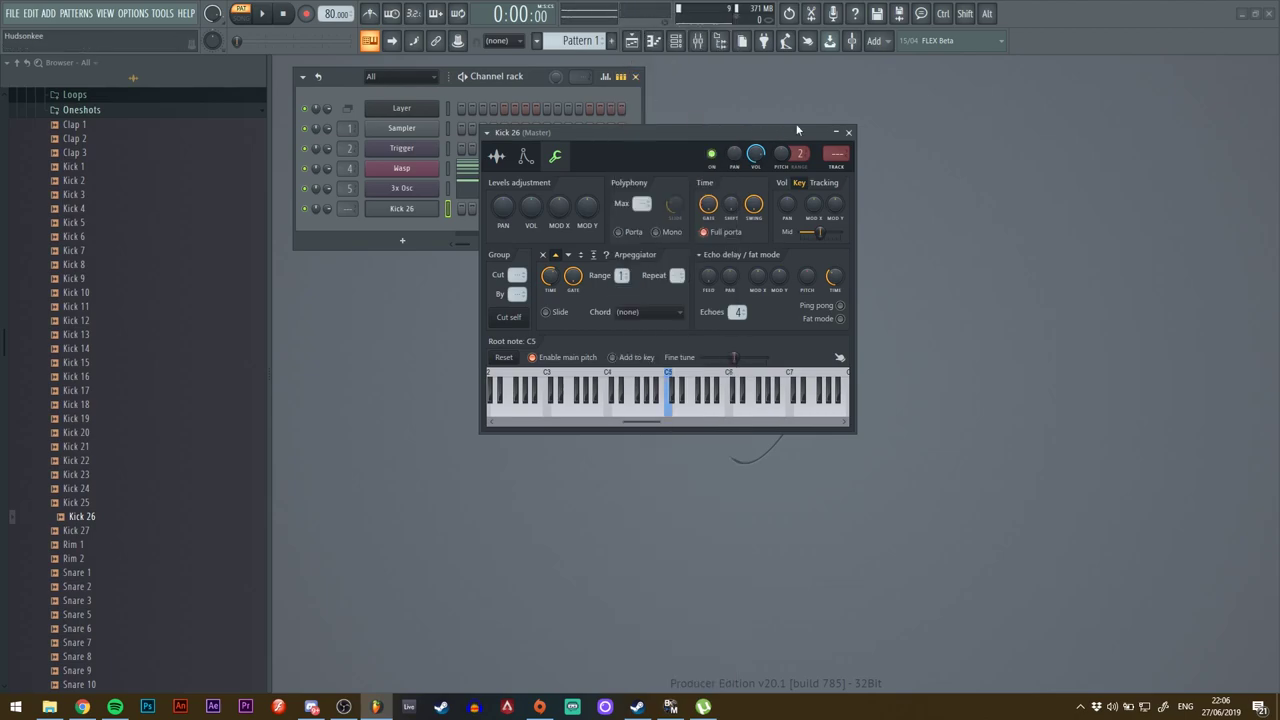
click(849, 133)
Enter a sustained four-bar C5 note in Kick 26's piano roll and play the pattern.
key(alt+p)
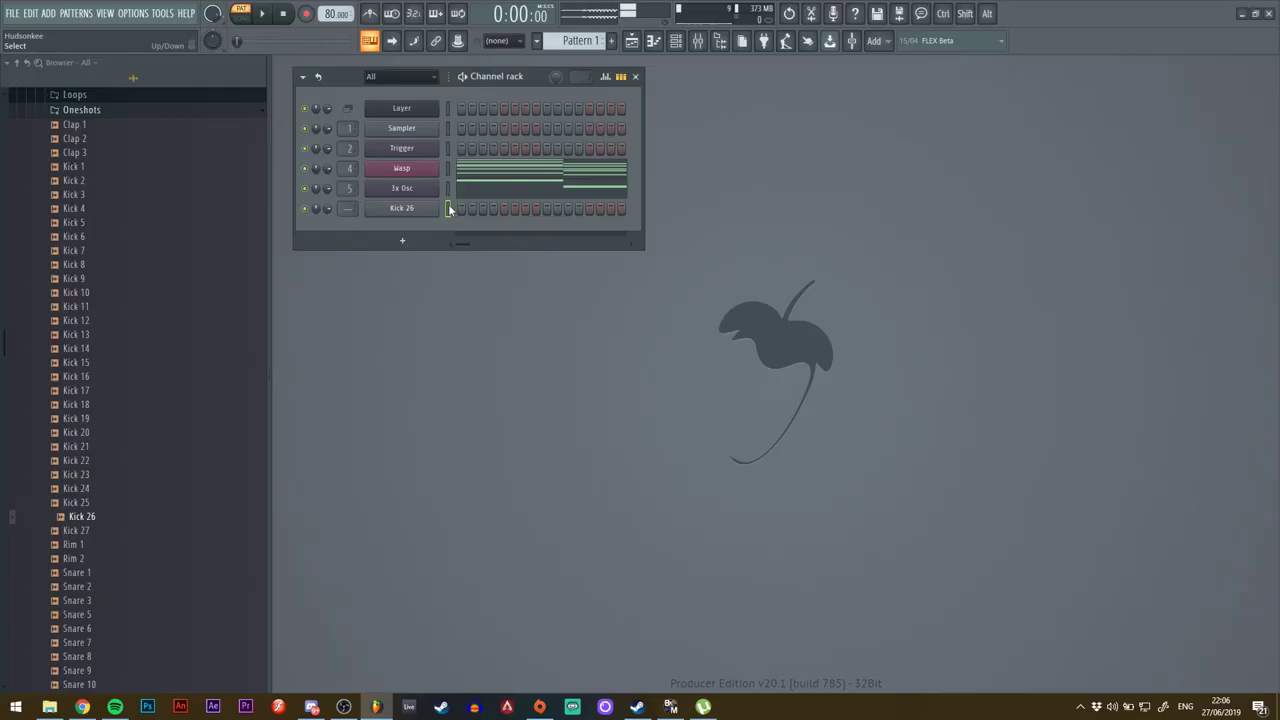
key(F7)
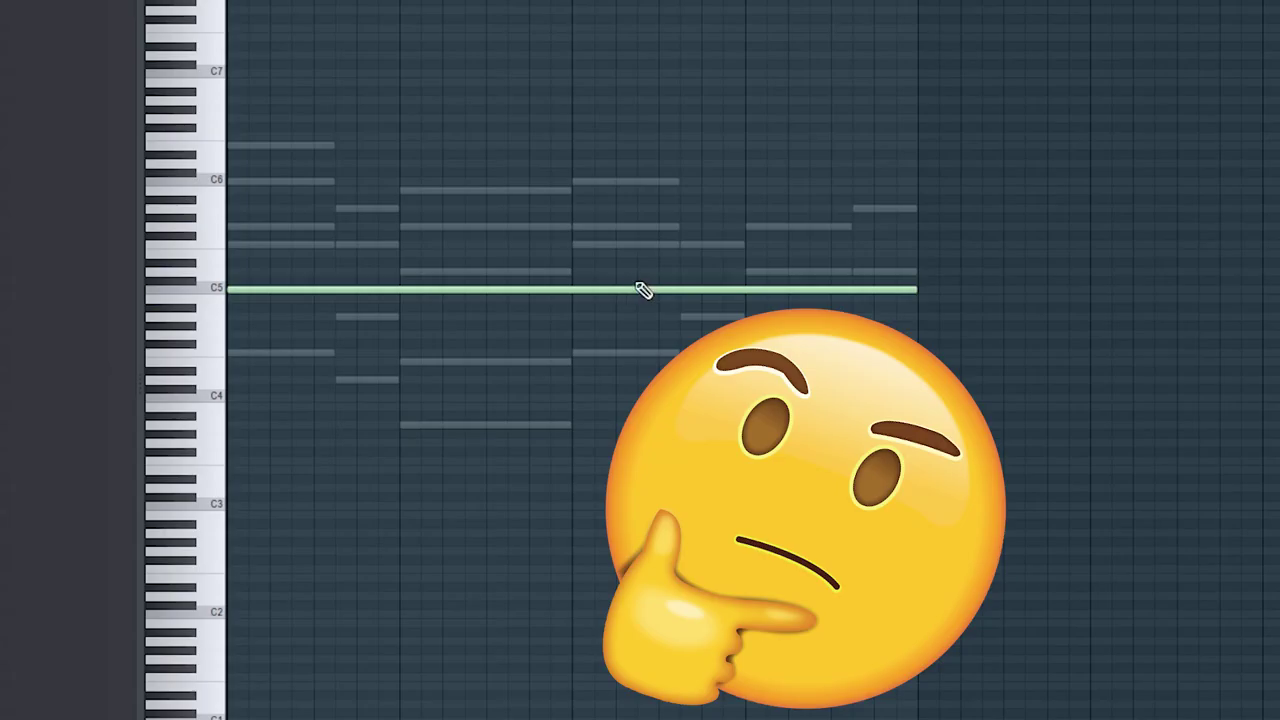
key(space)
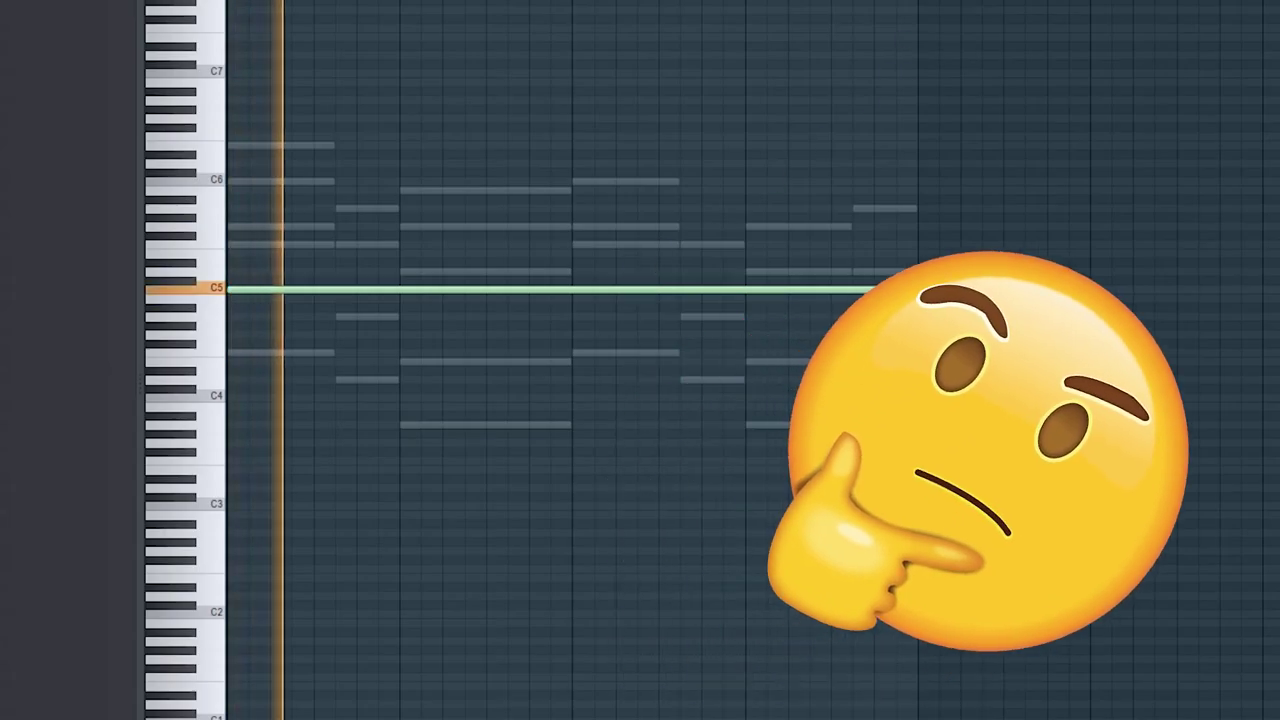
Route Kick 26 to mixer track 6 and load Fruity Parametric EQ 2 in its second effect slot.
click(449, 193)
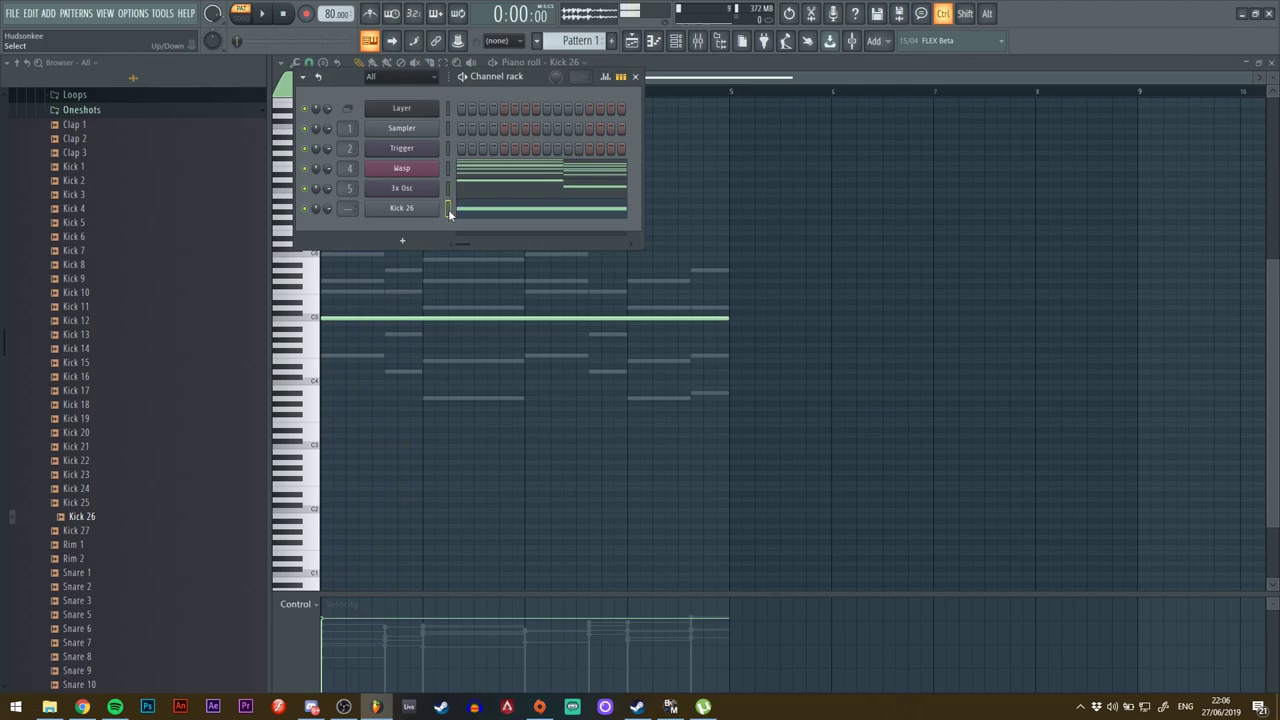
key(F9)
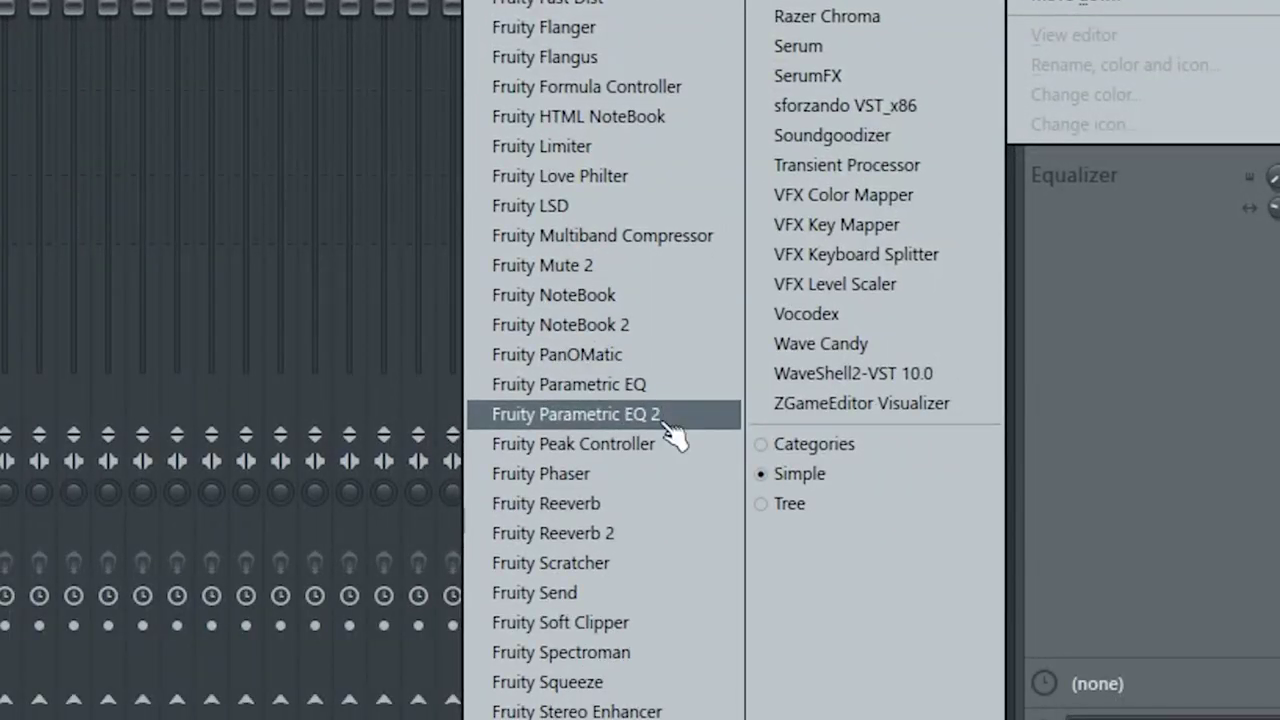
click(666, 416)
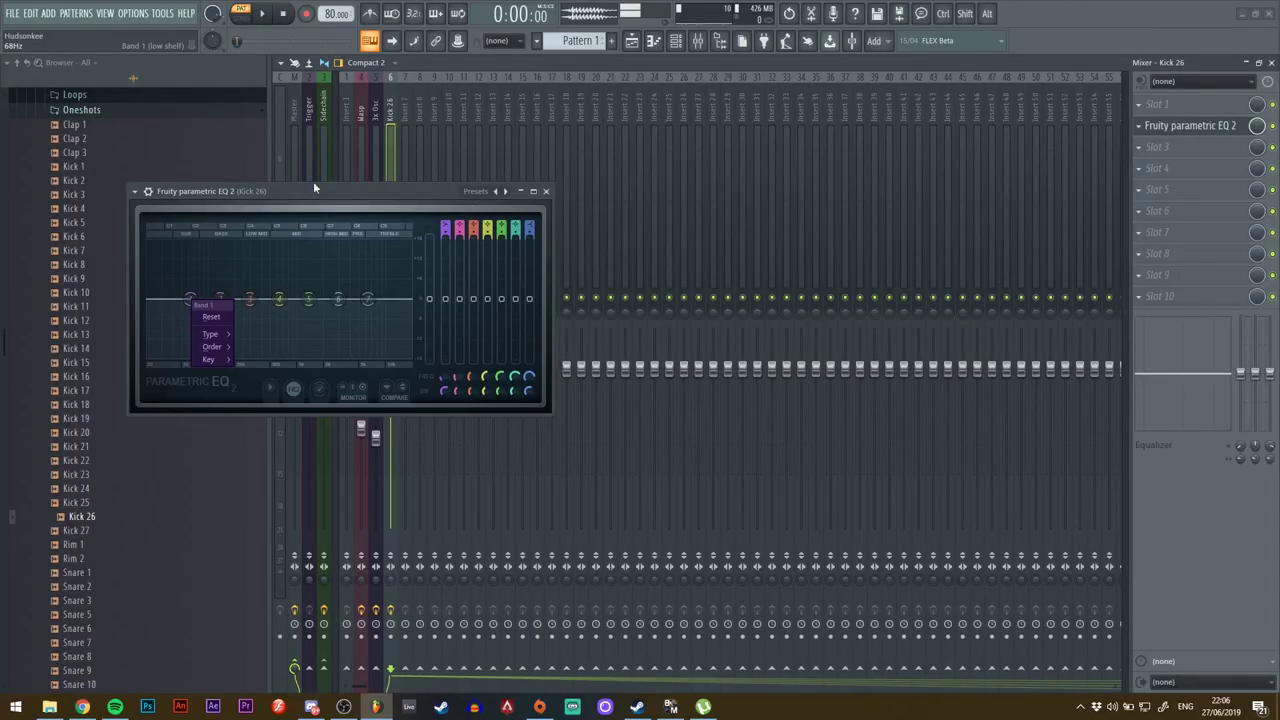
drag(320, 187, 449, 188)
Make EQ band 1 on the Kick 26 track a Steep 8 high pass with its cutoff just under 200 Hz, and adjust its bandwidth.
right_click(313, 300)
mouse_move(345, 350)
click(399, 350)
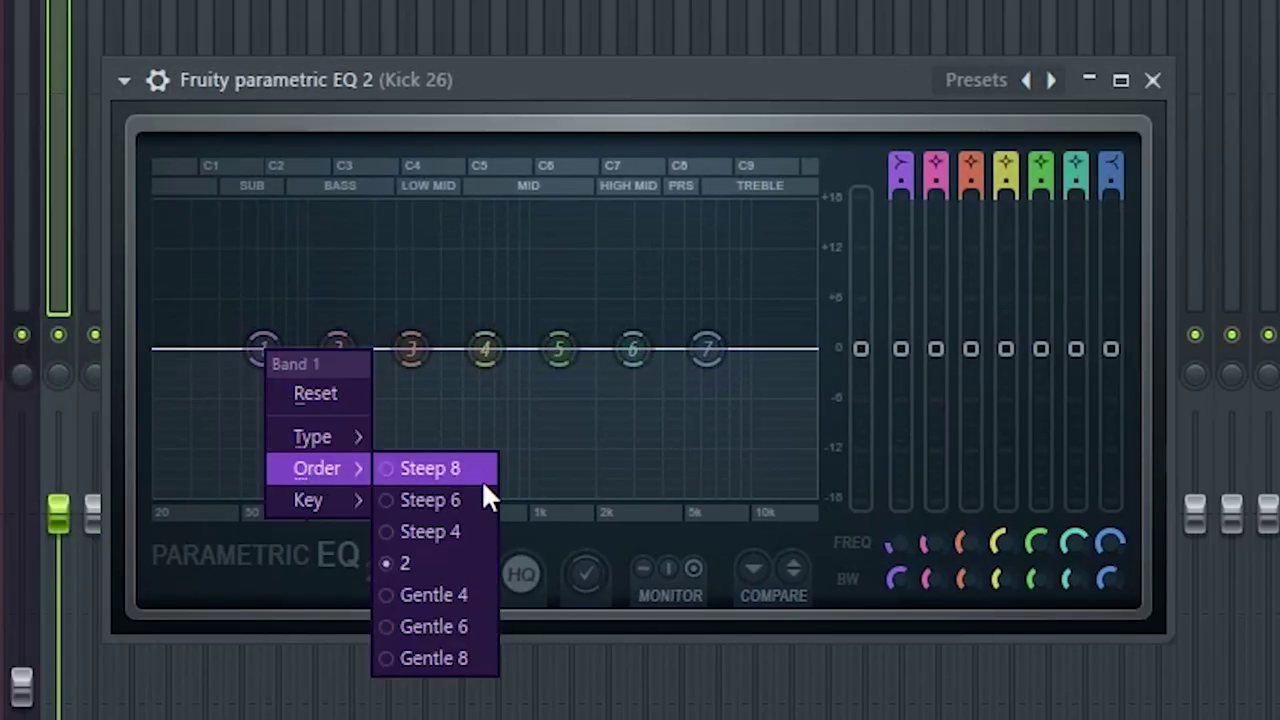
right_click(266, 349)
mouse_move(320, 436)
click(443, 531)
scroll(269, 350, down, 4)
drag(269, 350, 382, 350)
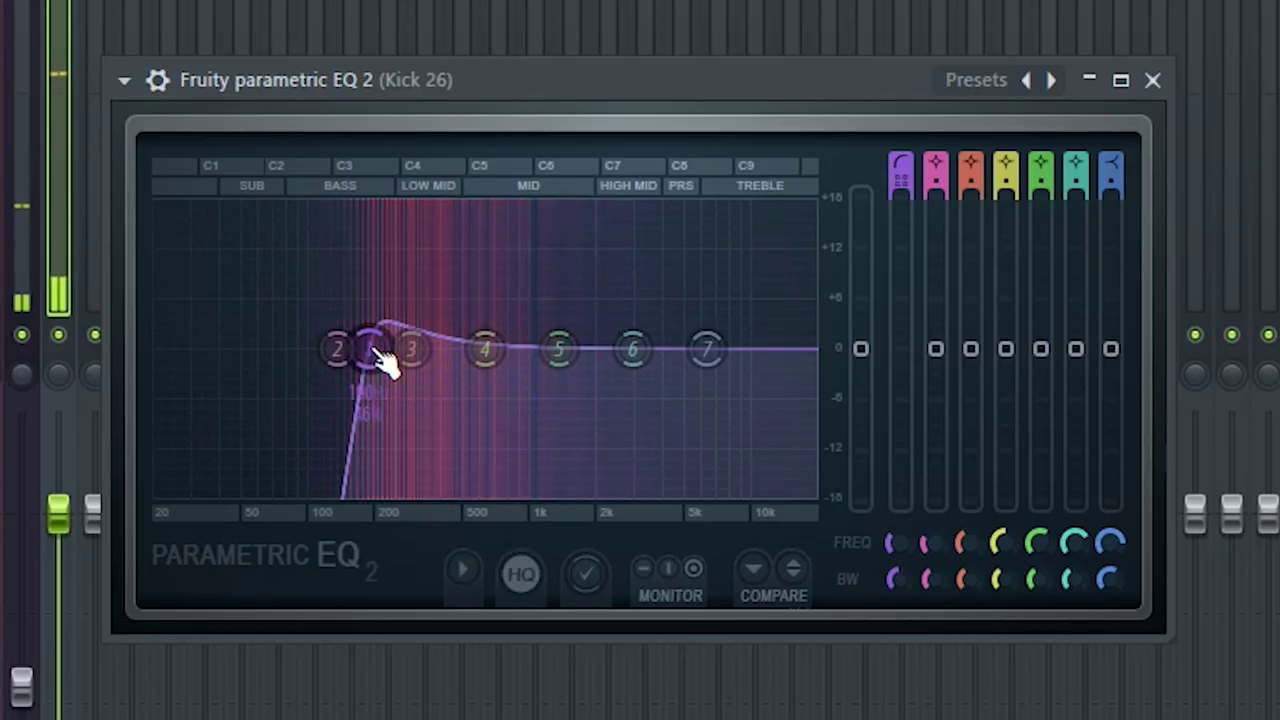
scroll(373, 350, down, 2)
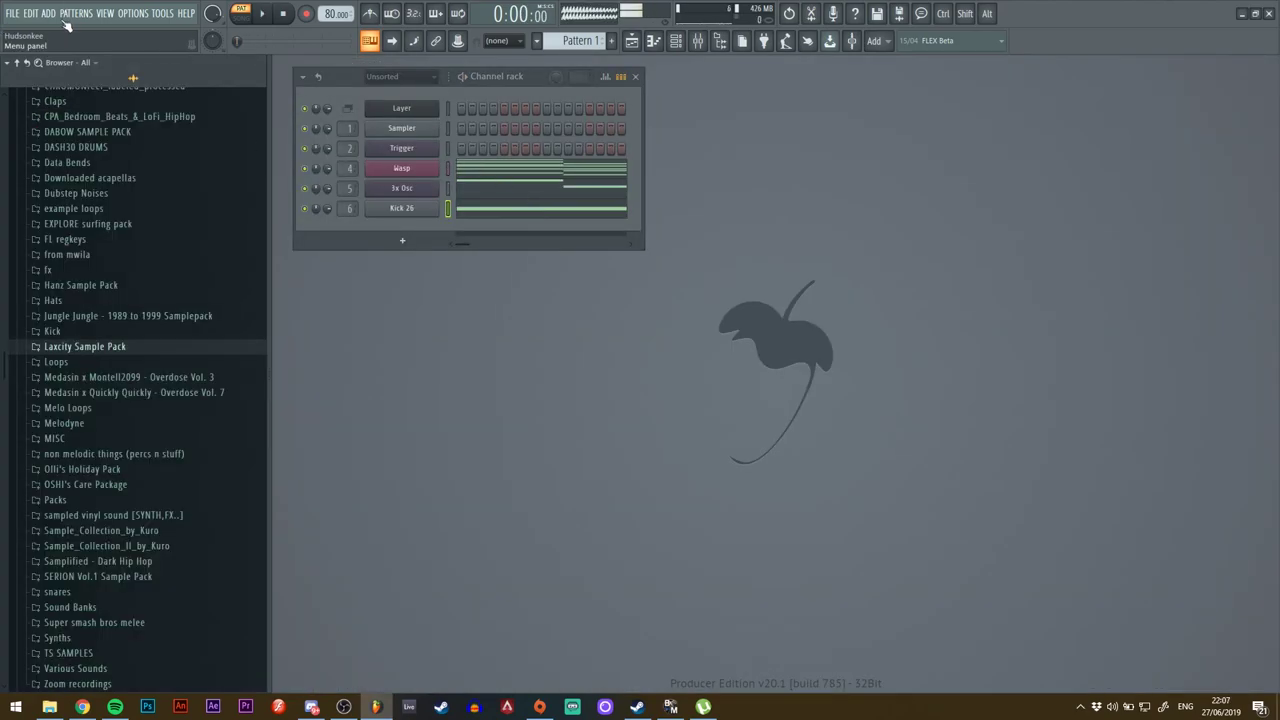
Add a second 3x Osc channel with oscillator 1 on a square wave and the mix levels of oscillators 2 and 3 at minimum.
click(48, 13)
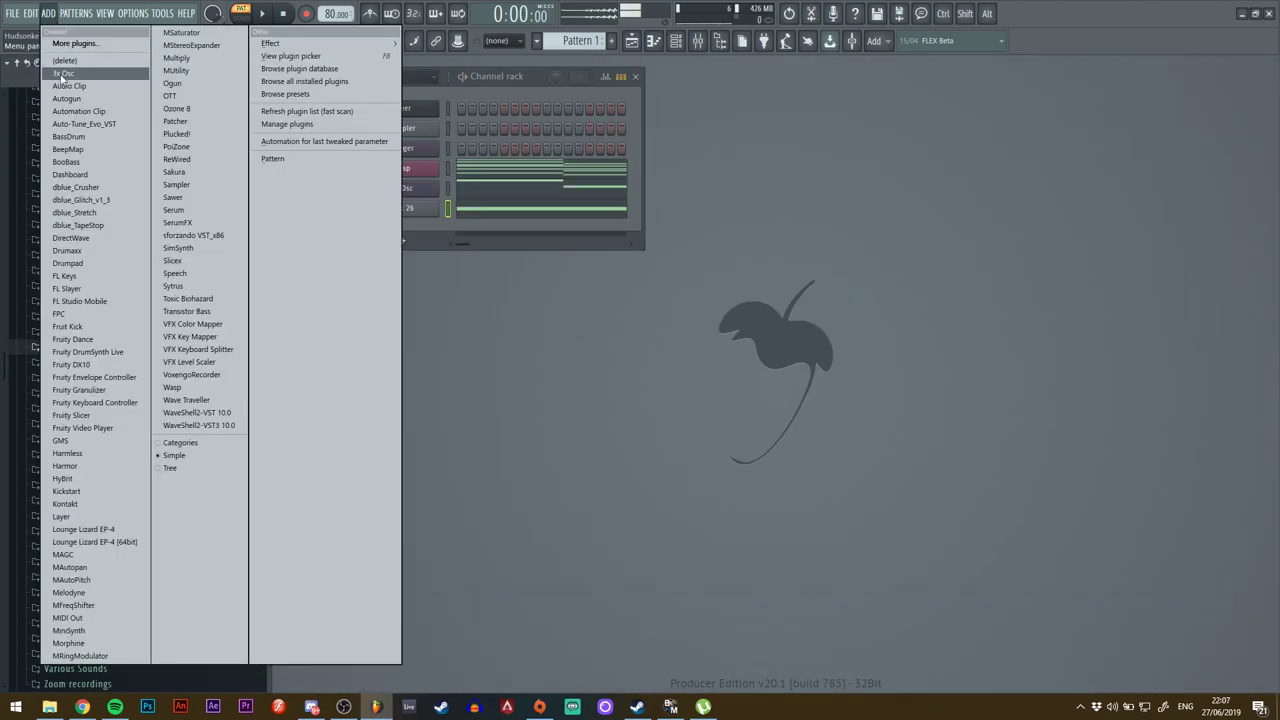
click(62, 74)
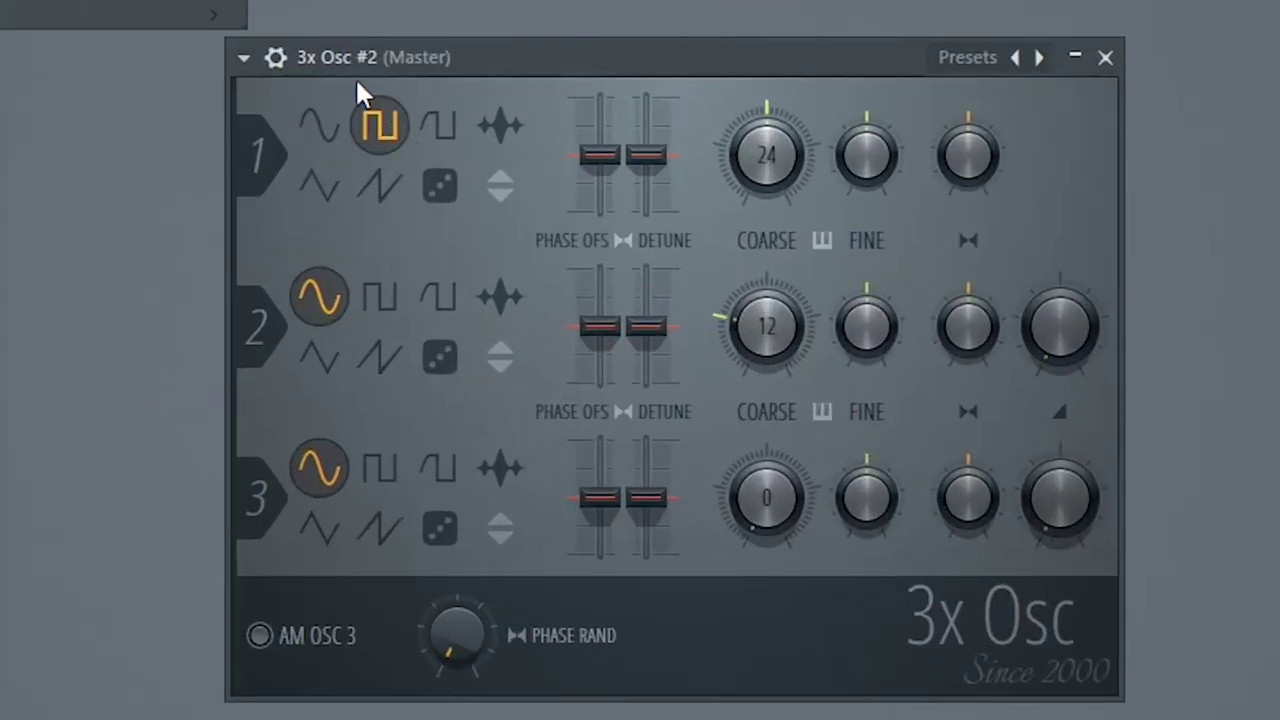
Shape 3x Osc #2's volume envelope into a short pluck by lowering hold, decay, sustain and release.
click(276, 57)
drag(460, 588, 460, 650)
drag(586, 600, 609, 623)
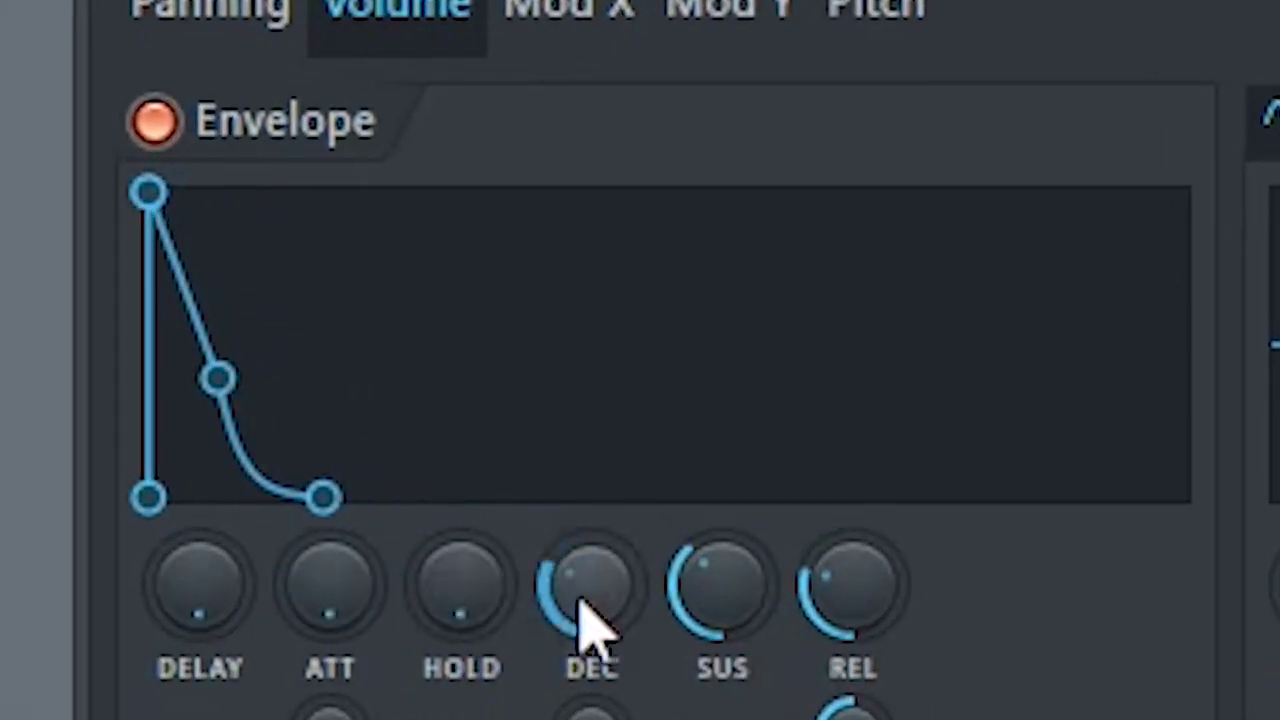
drag(722, 592, 785, 650)
drag(852, 585, 852, 650)
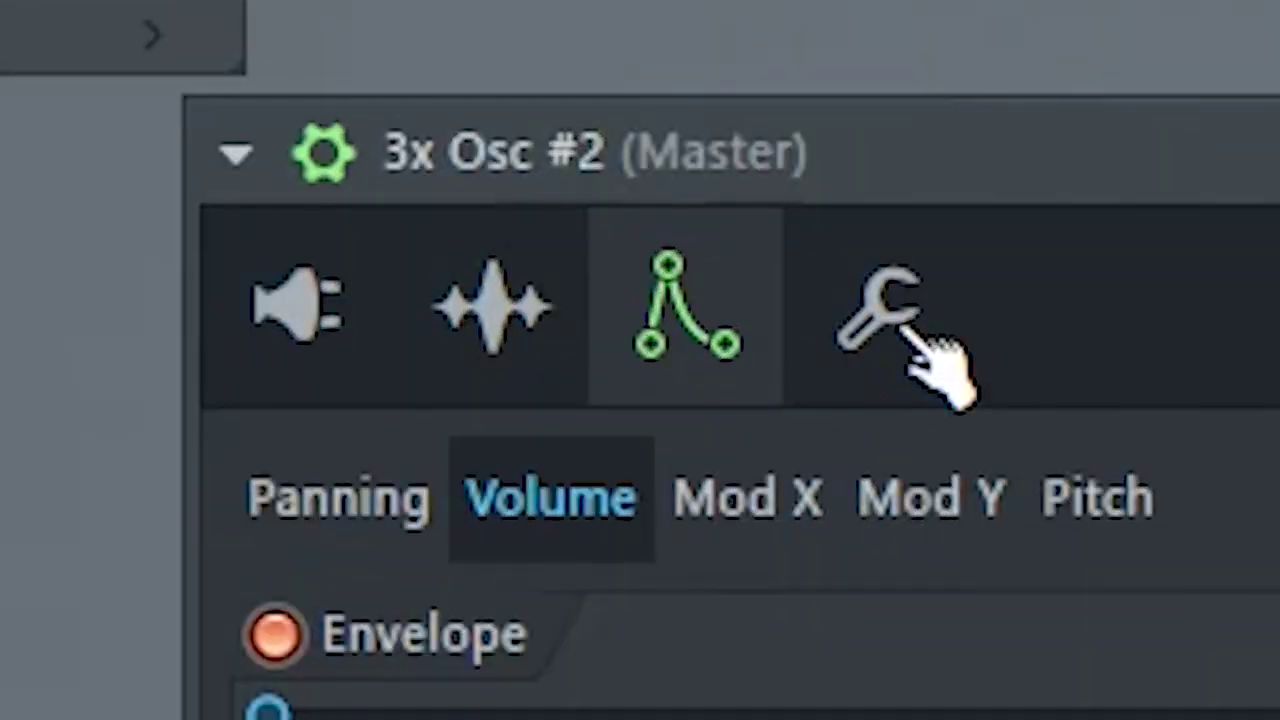
Set 3x Osc #2's arpeggiator direction to up with chord (none).
click(748, 307)
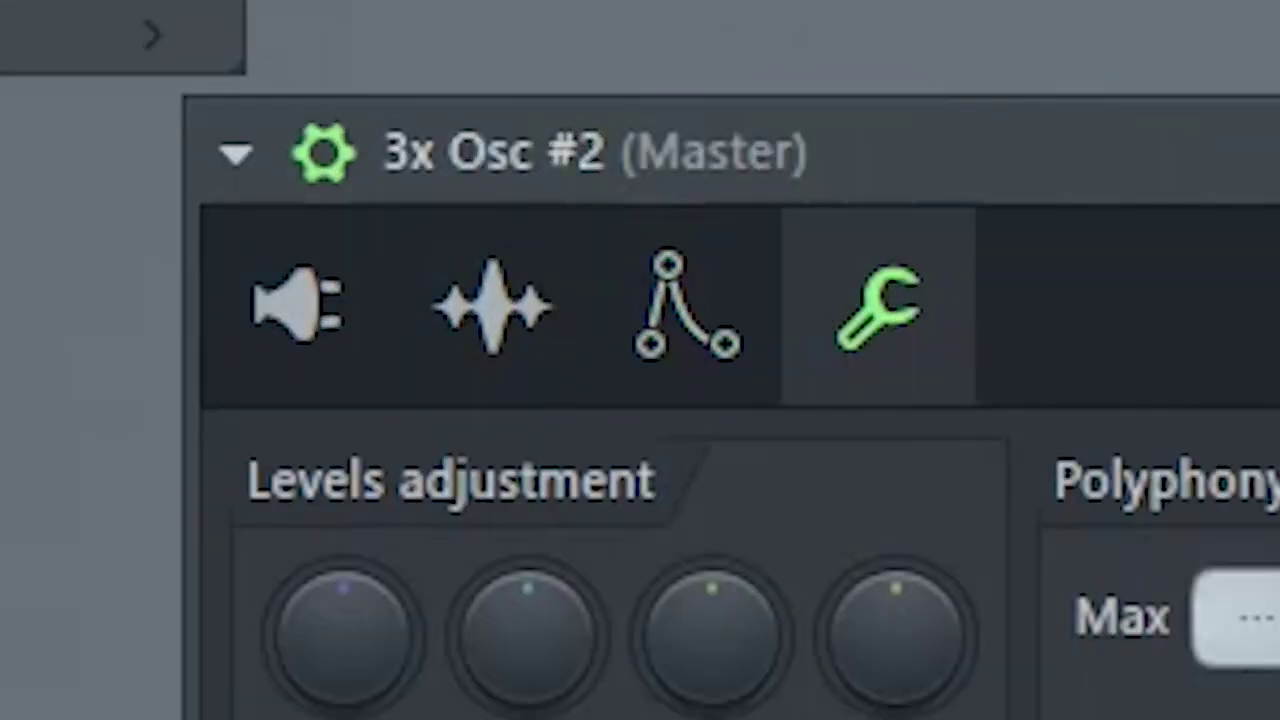
click(800, 463)
click(786, 312)
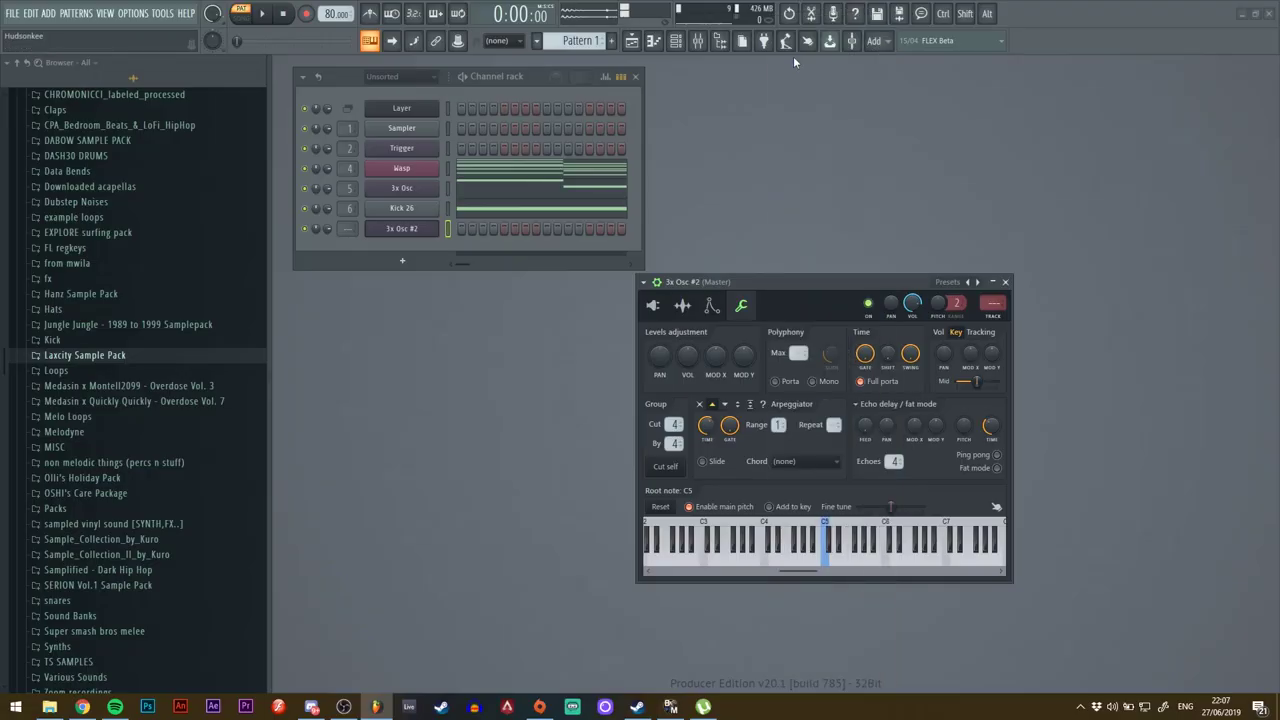
Close the 3x Osc #2 settings, give the channel a line of long notes and play the pattern.
click(469, 205)
click(993, 285)
key(space)
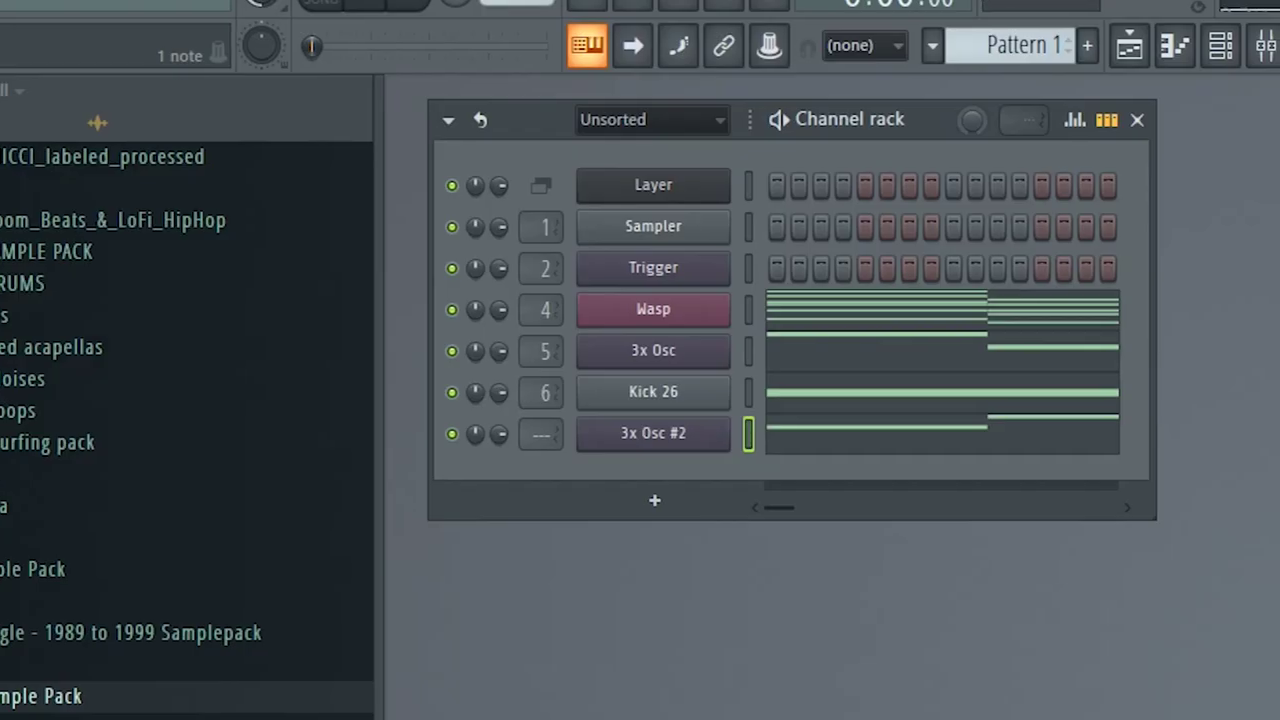
key(space)
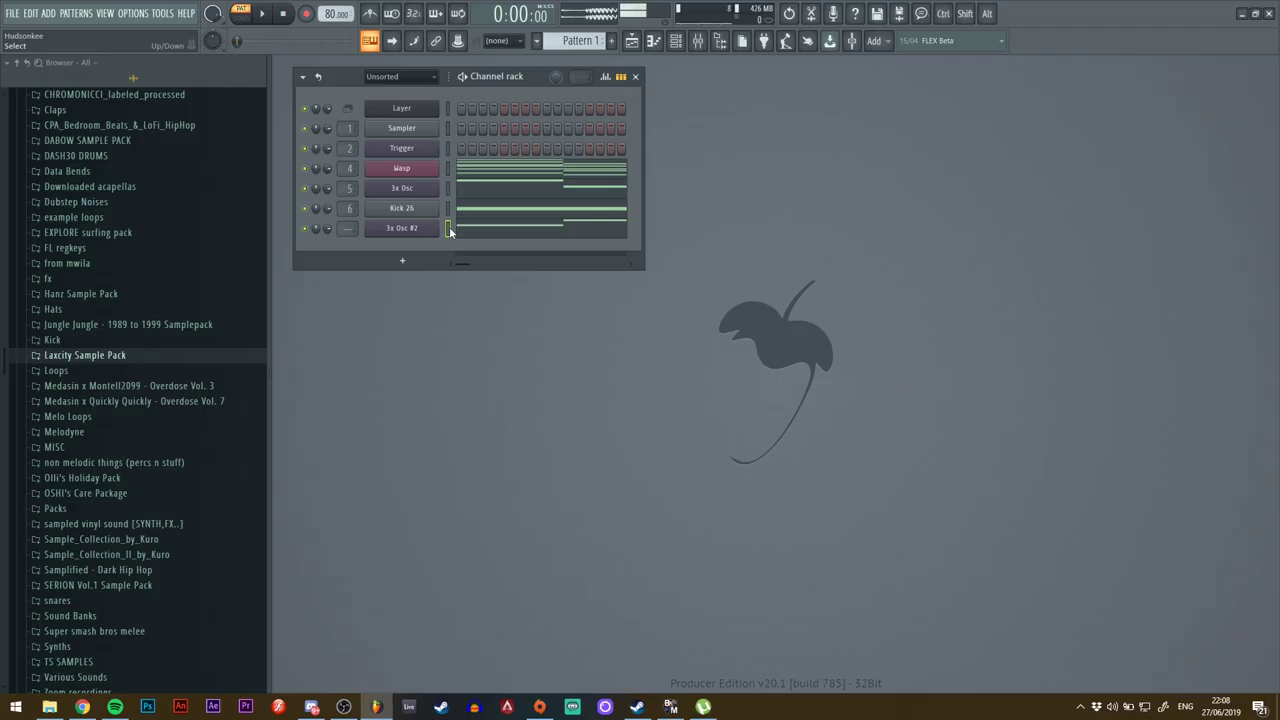
Route 3x Osc #2 to mixer track 7 and load Fruity Parametric EQ 2 on it.
key(ctrl+l)
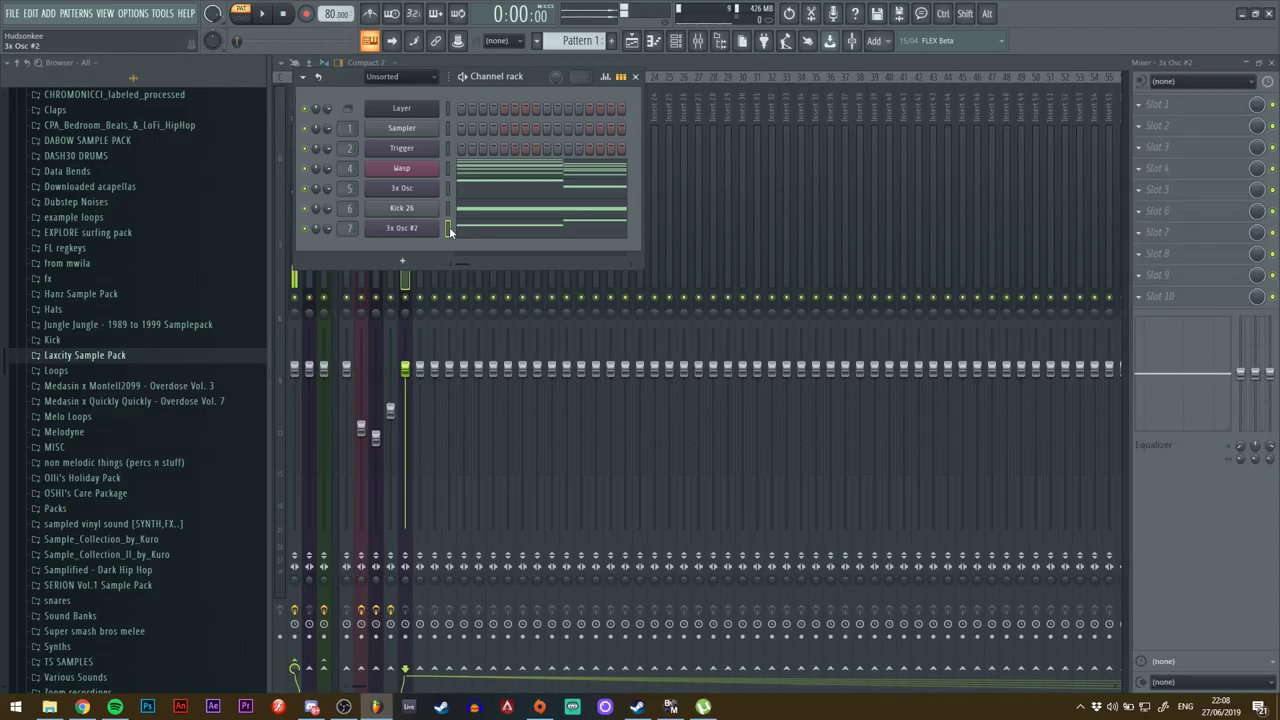
click(635, 76)
click(1138, 125)
click(941, 546)
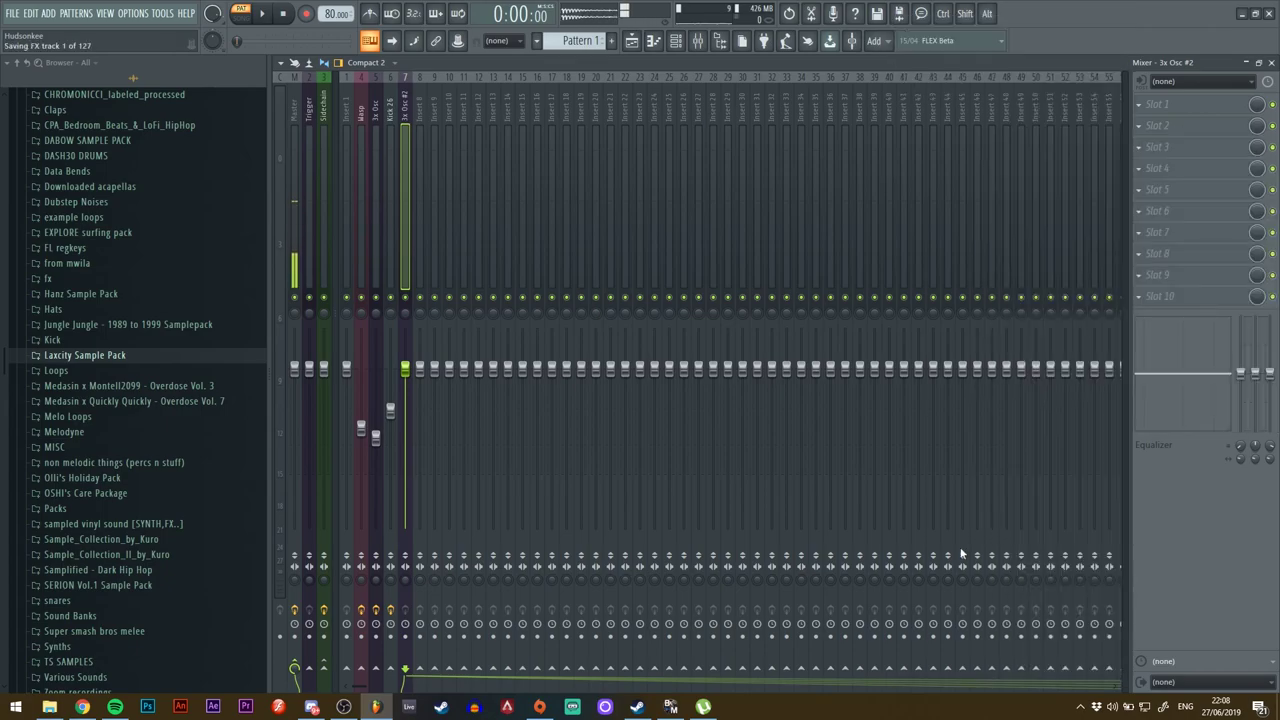
Lower EQ band 7 to about -6 dB on the 3x Osc #2 track and make band 1 a Steep 8 high pass.
drag(705, 378, 703, 413)
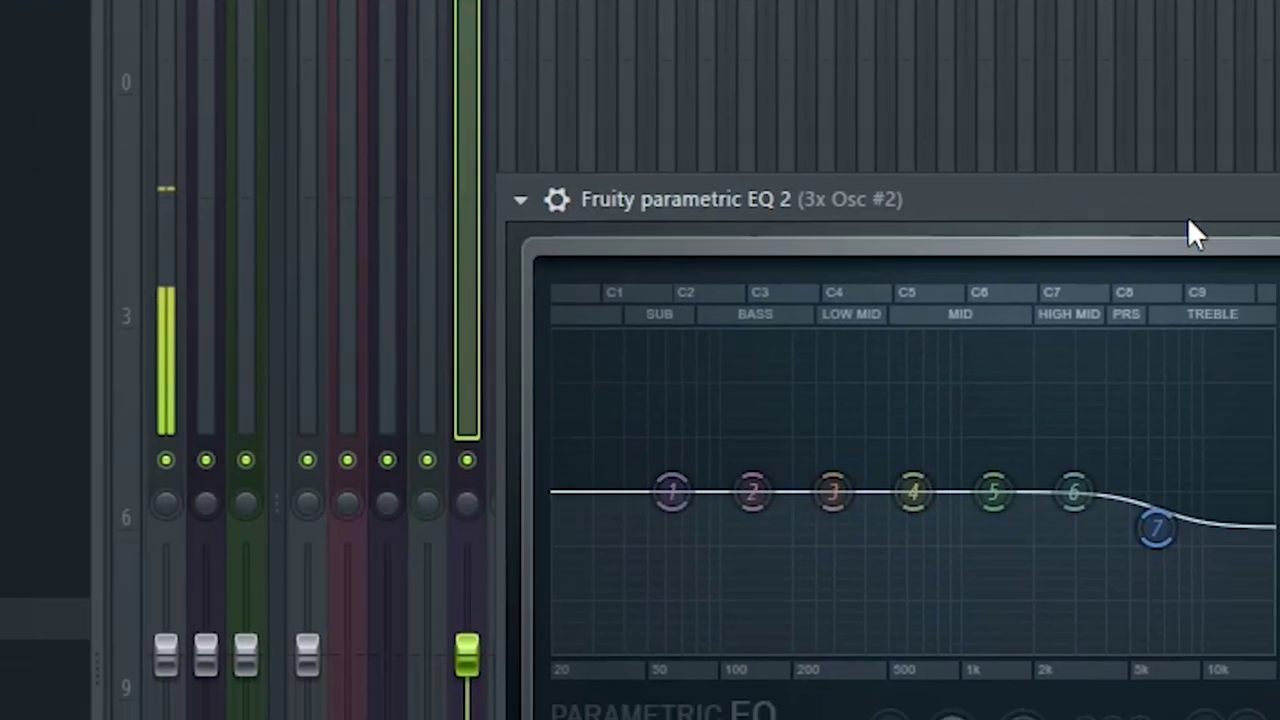
right_click(259, 362)
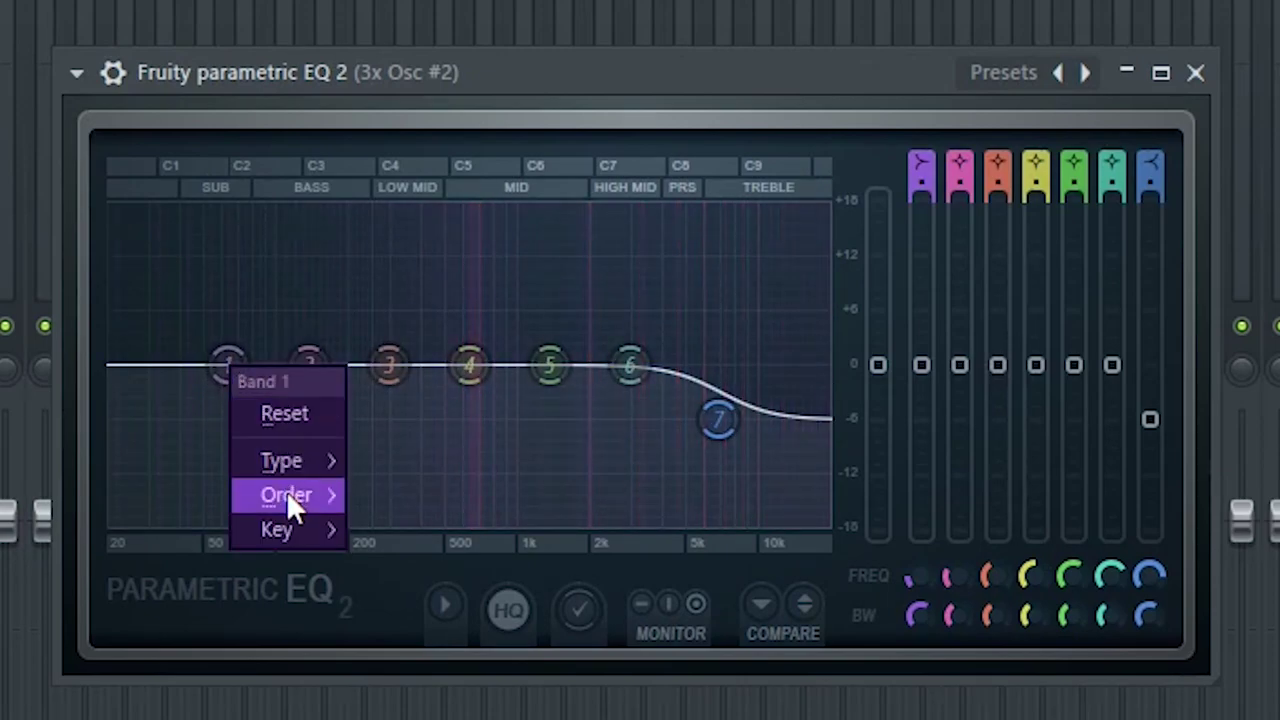
mouse_move(288, 494)
click(398, 497)
right_click(222, 372)
mouse_move(277, 457)
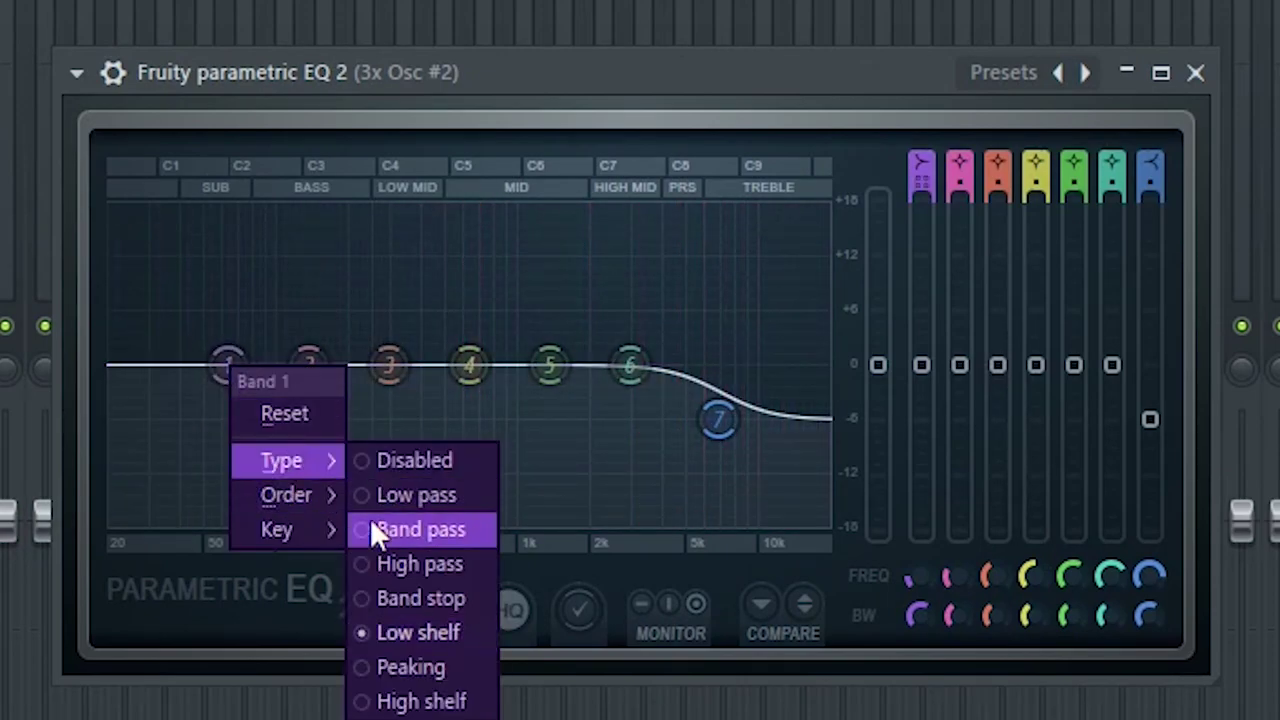
click(372, 563)
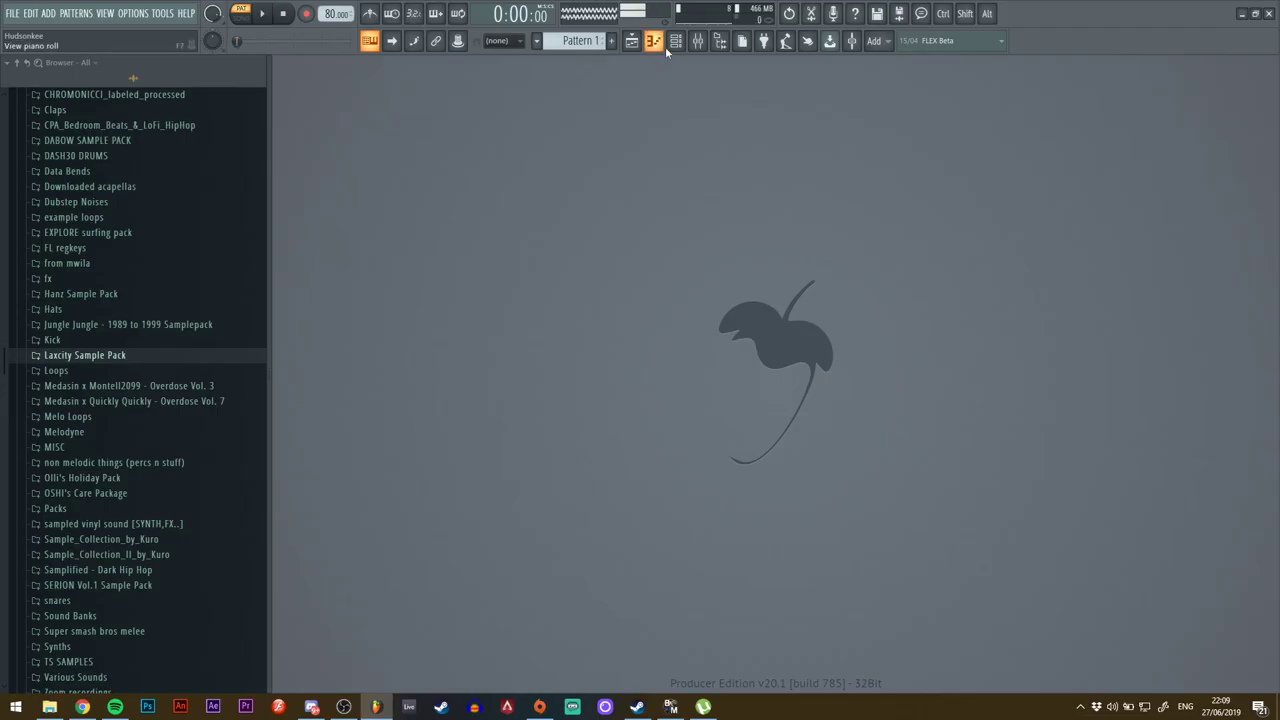
Play the pattern with 3x Osc #2's volume envelope open, and raise the channel's time Shift.
click(665, 46)
key(space)
click(711, 305)
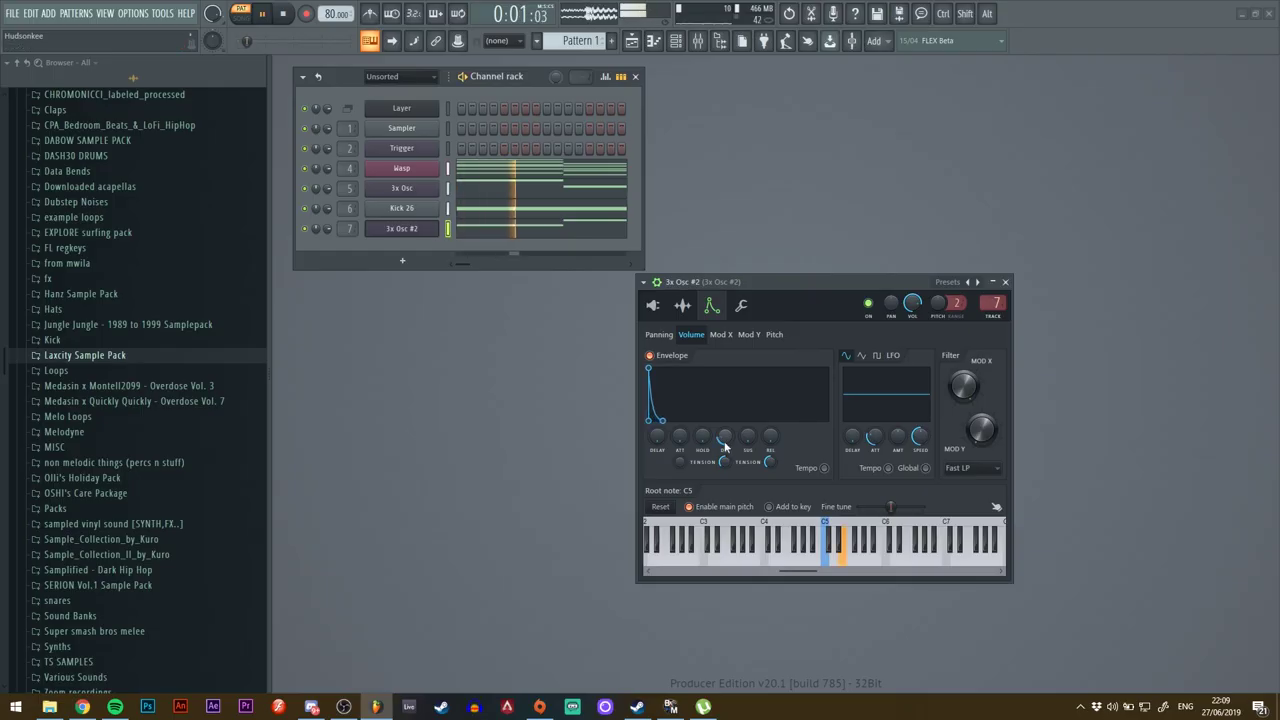
key(space)
click(741, 306)
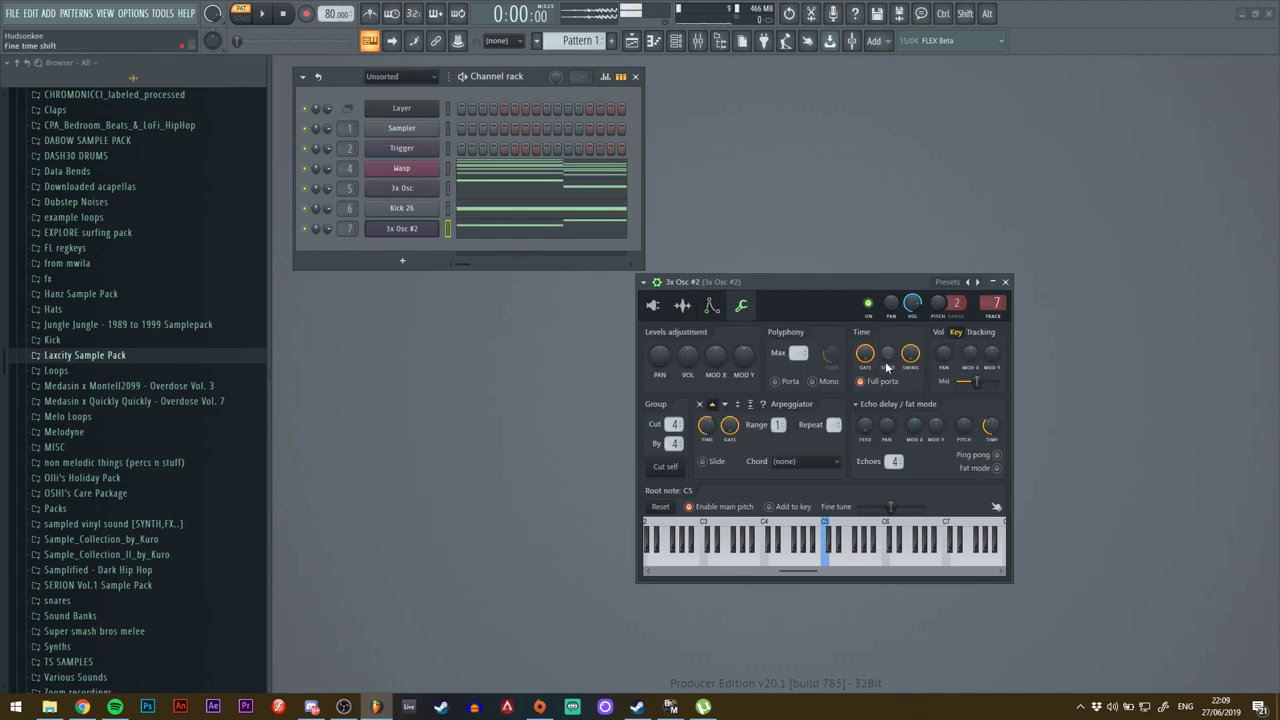
mouse_move(887, 355)
mouse_down()
mouse_move(887, 325)
mouse_move(886, 353)
mouse_up()
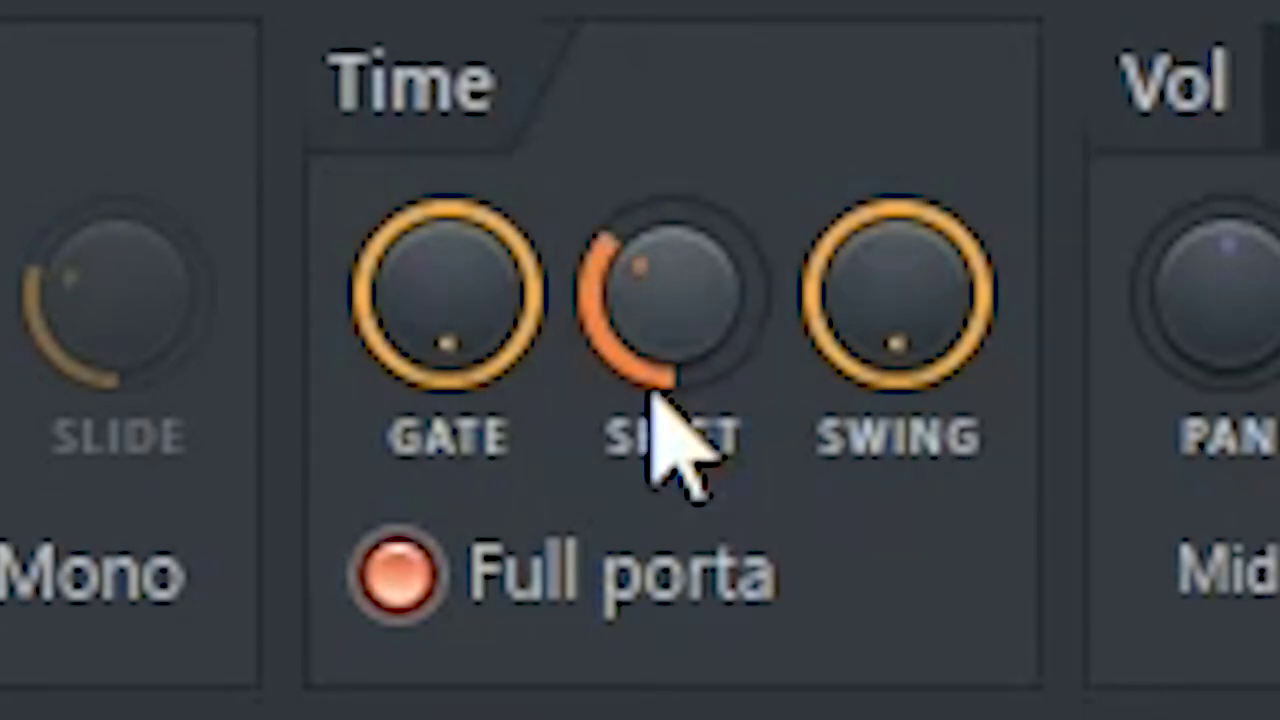
Raise the time Shift of 3x Osc #2 slightly further and play the pattern to compare it with Shift off.
drag(652, 392, 652, 378)
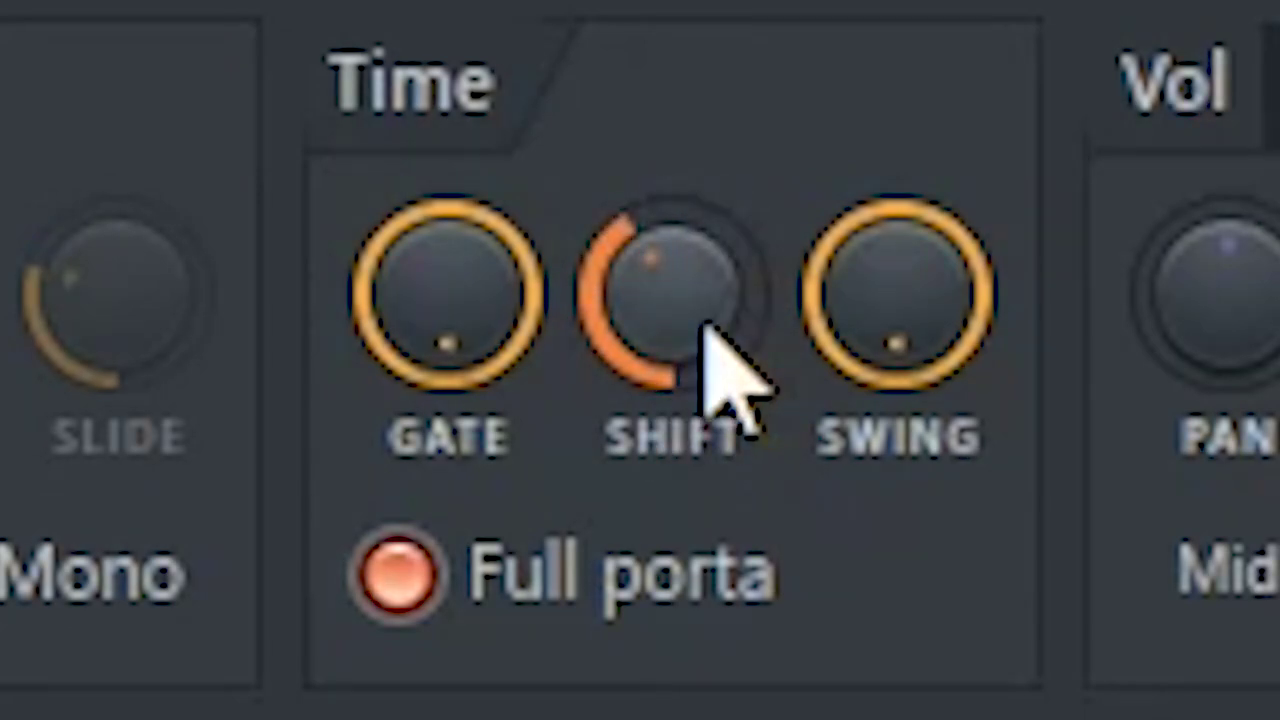
drag(706, 325, 706, 325)
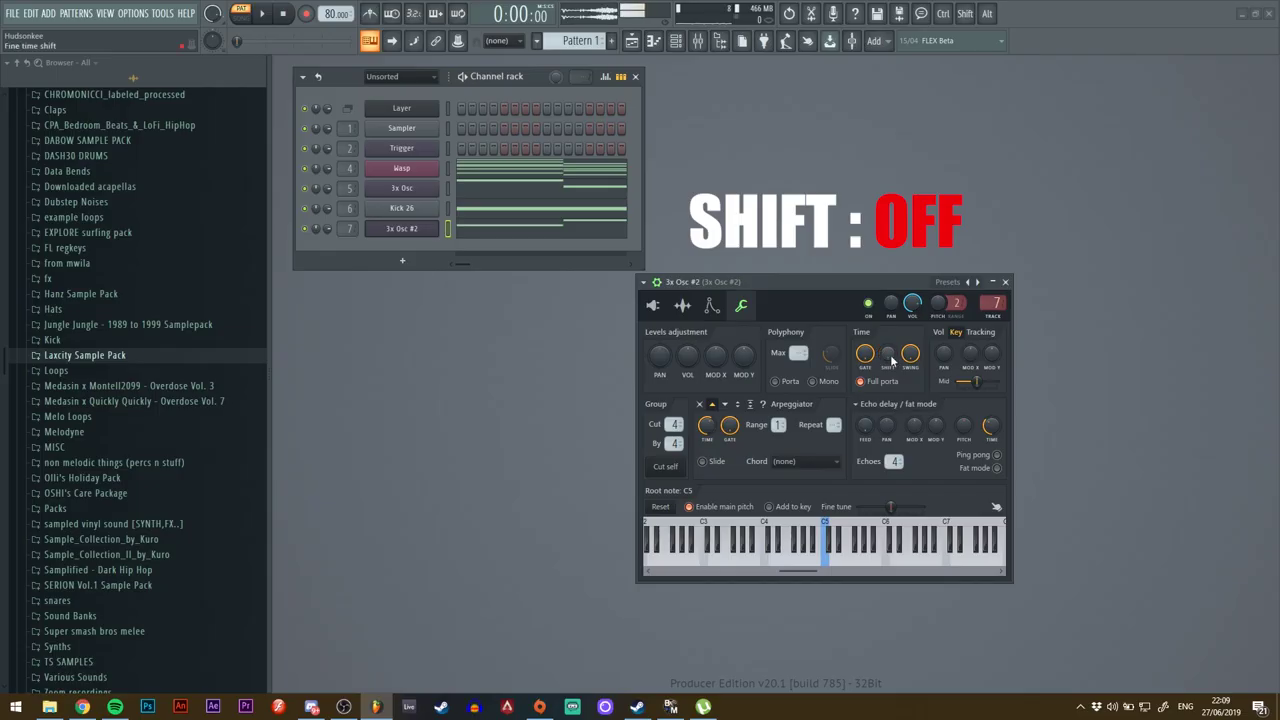
key(space)
key(space)
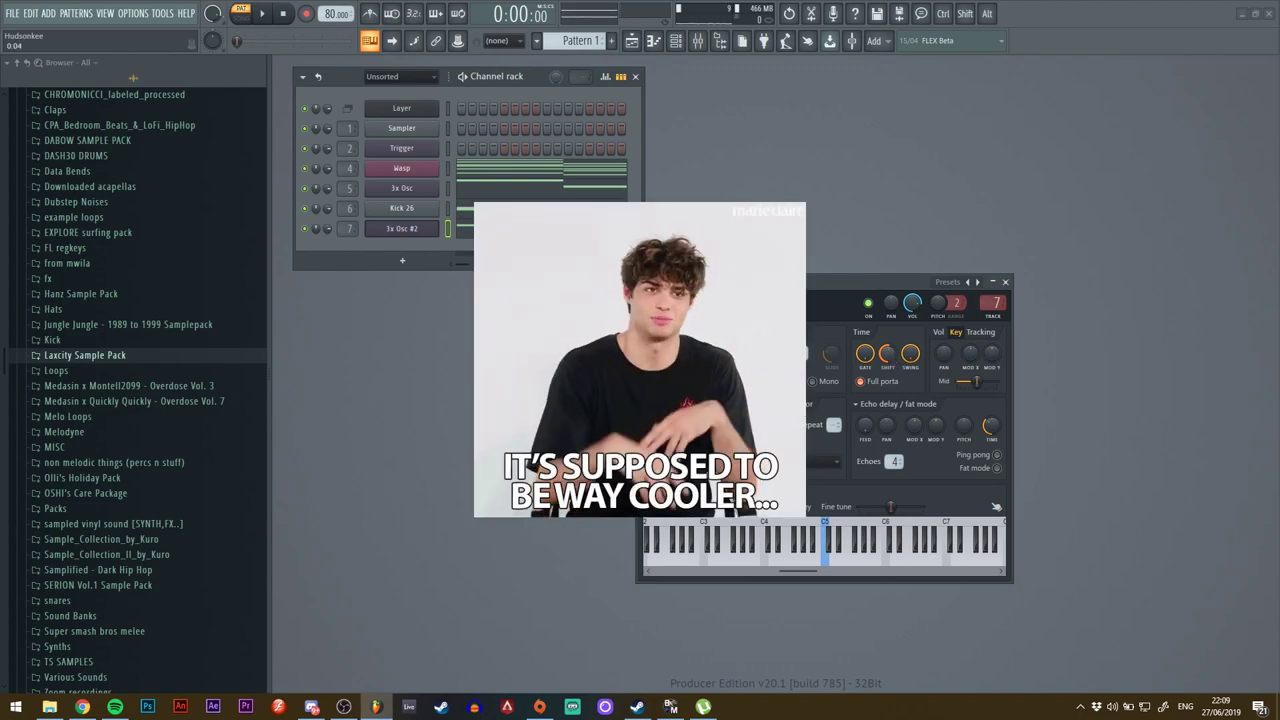
Close the 3x Osc #2 settings and widen the Channel rack so the notes of the whole pattern fit in it.
click(1005, 281)
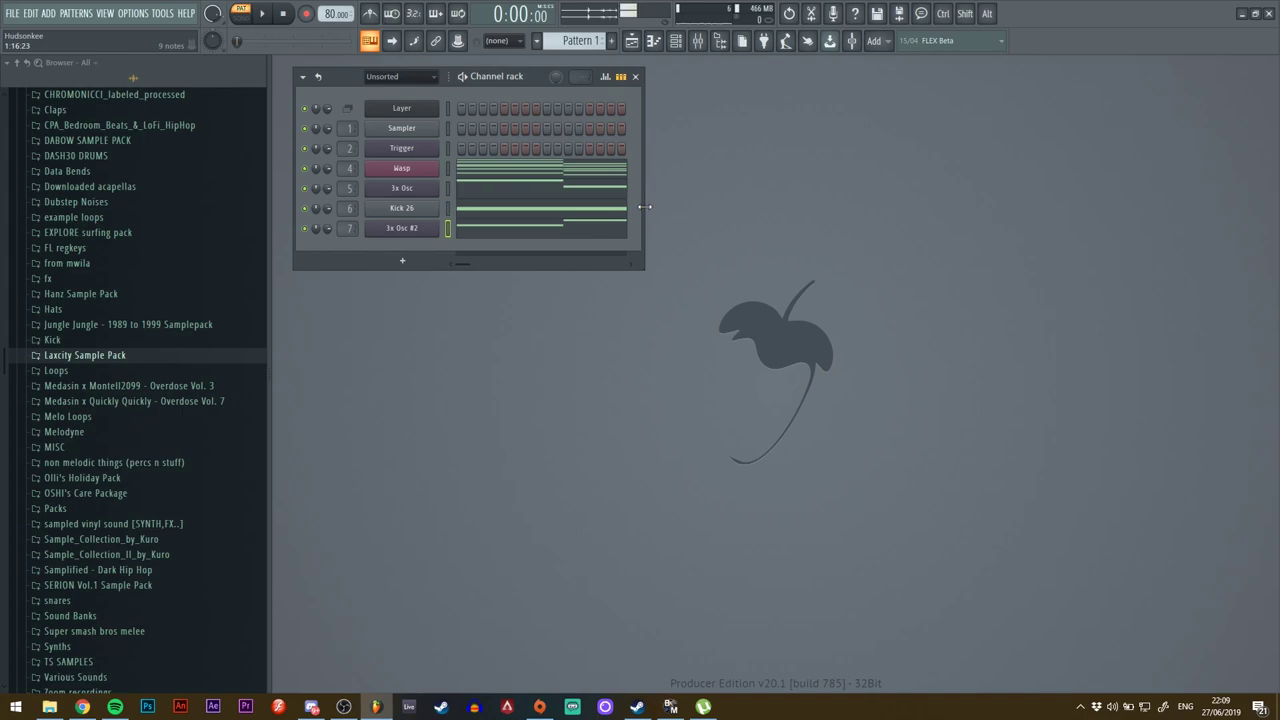
drag(644, 212, 1155, 212)
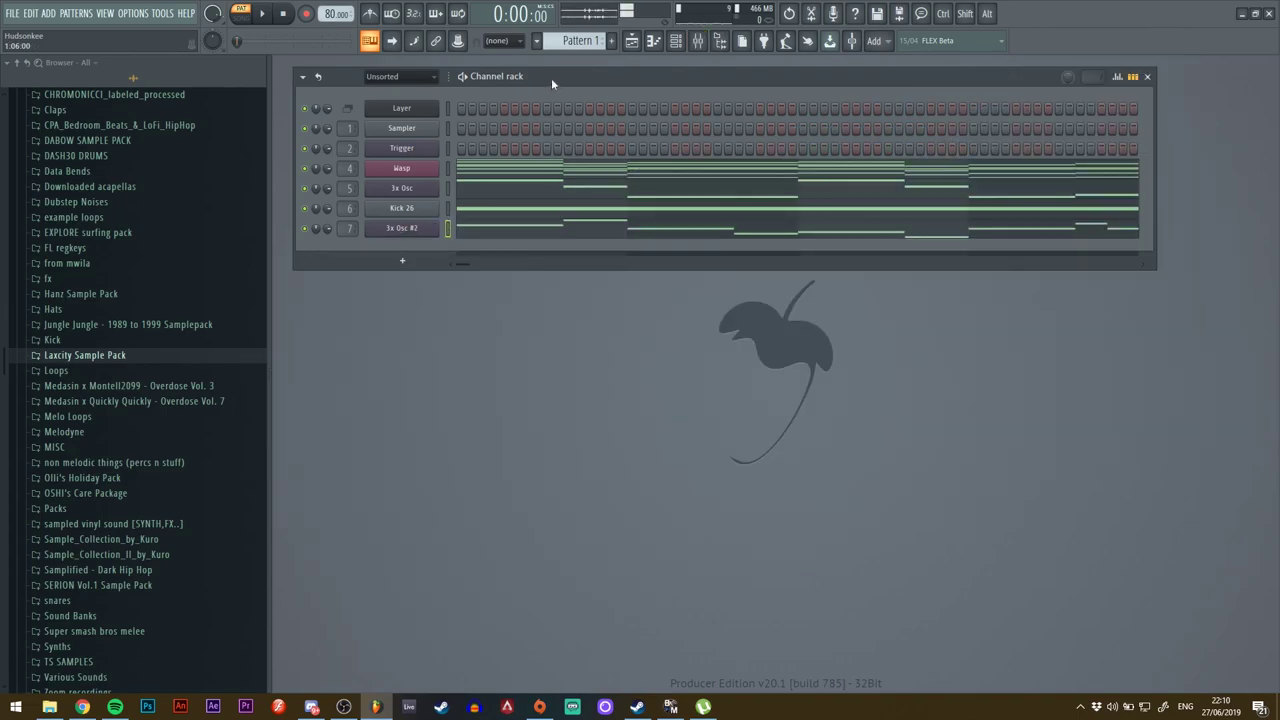
drag(551, 79, 546, 82)
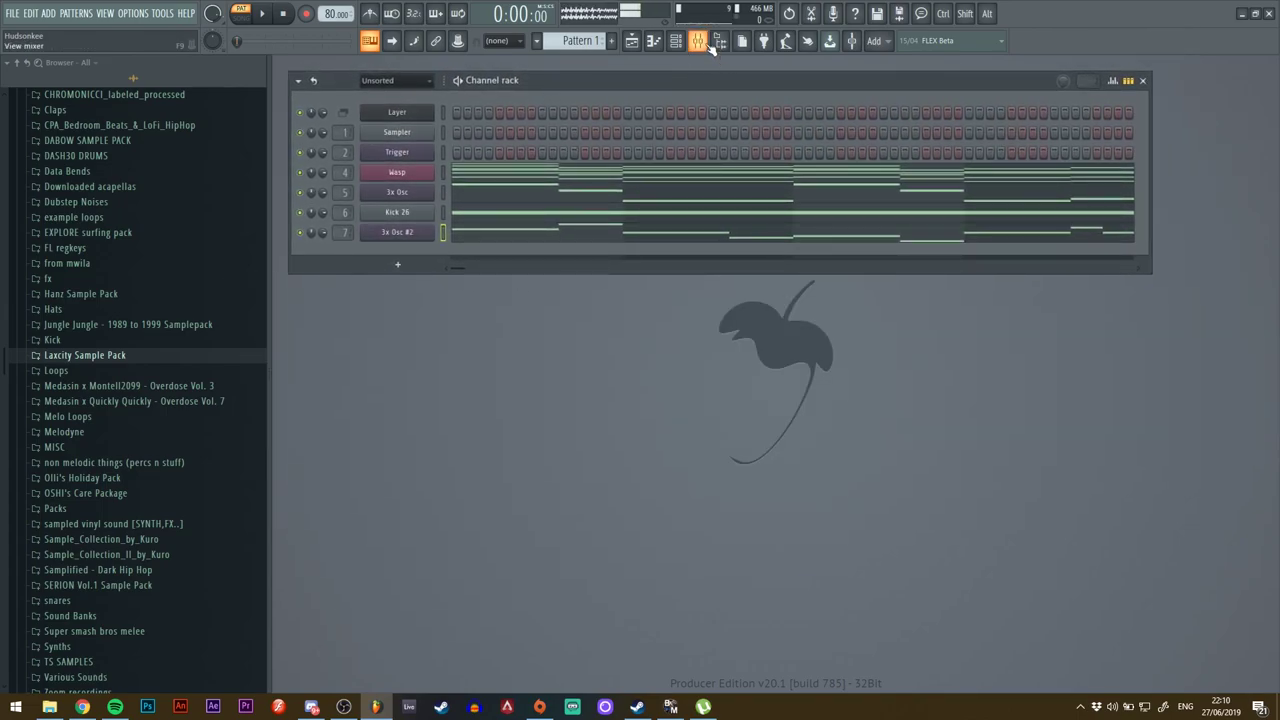